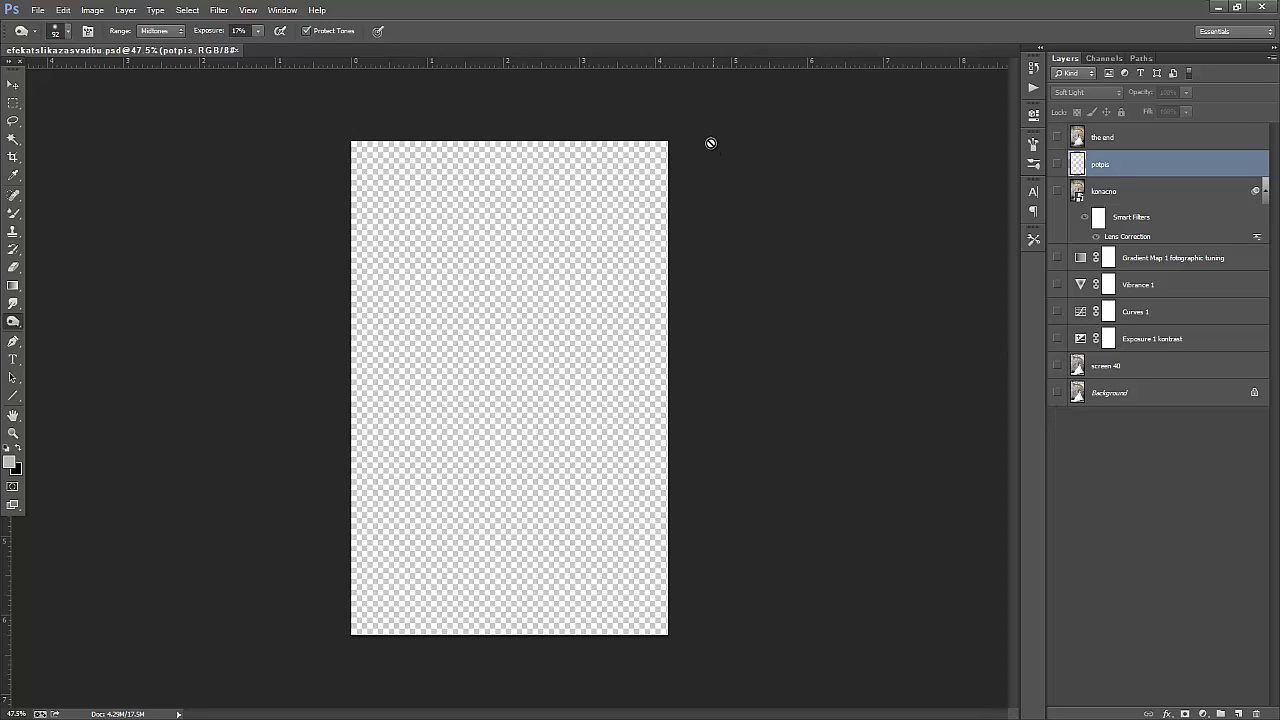
# - Show the Background layer and the finished "the end" layer to compare the original photo with the final look
pyautogui.click(223, 12)
pyautogui.click(223, 11)
pyautogui.click(1058, 394)
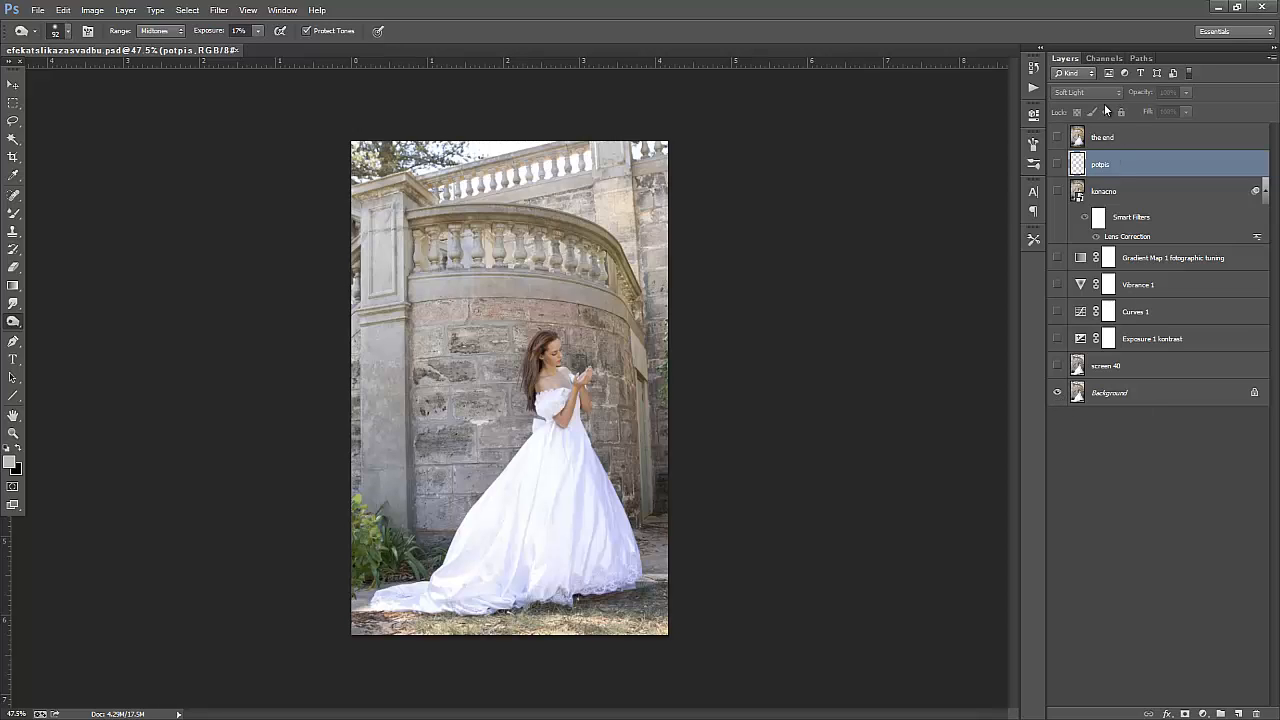
pyautogui.click(1057, 138)
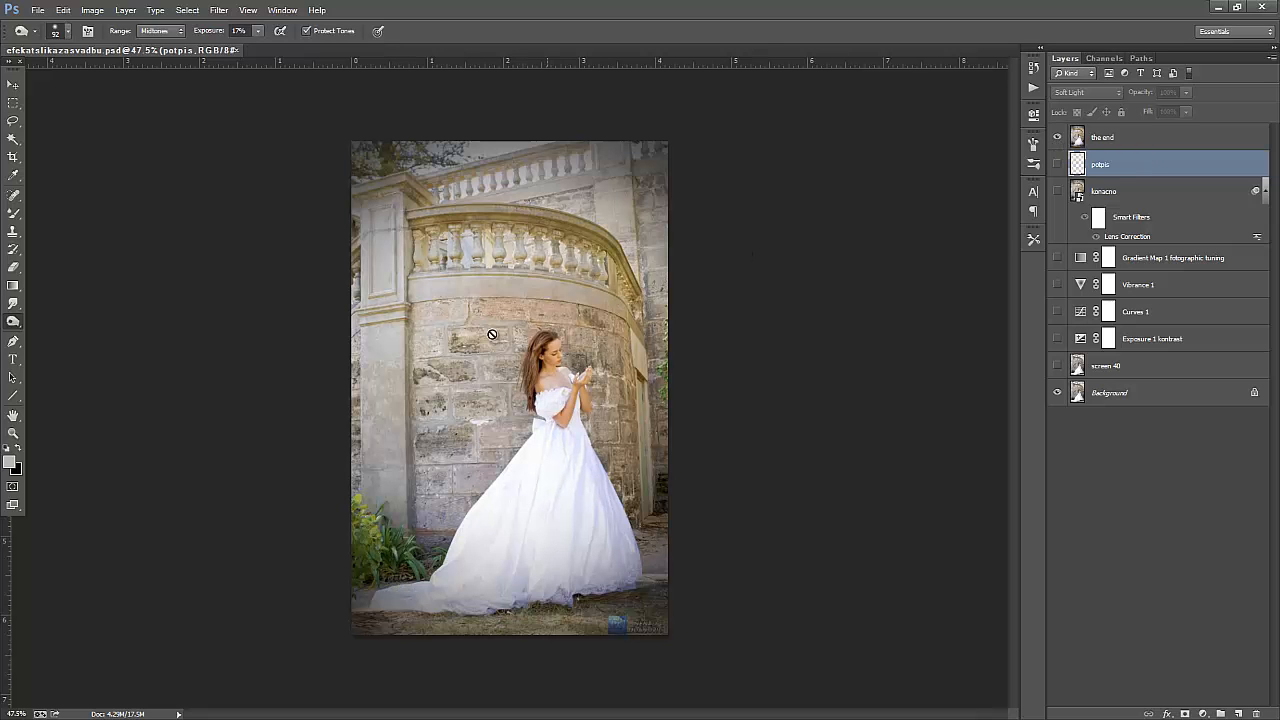
pyautogui.scroll(4, 449, 324)
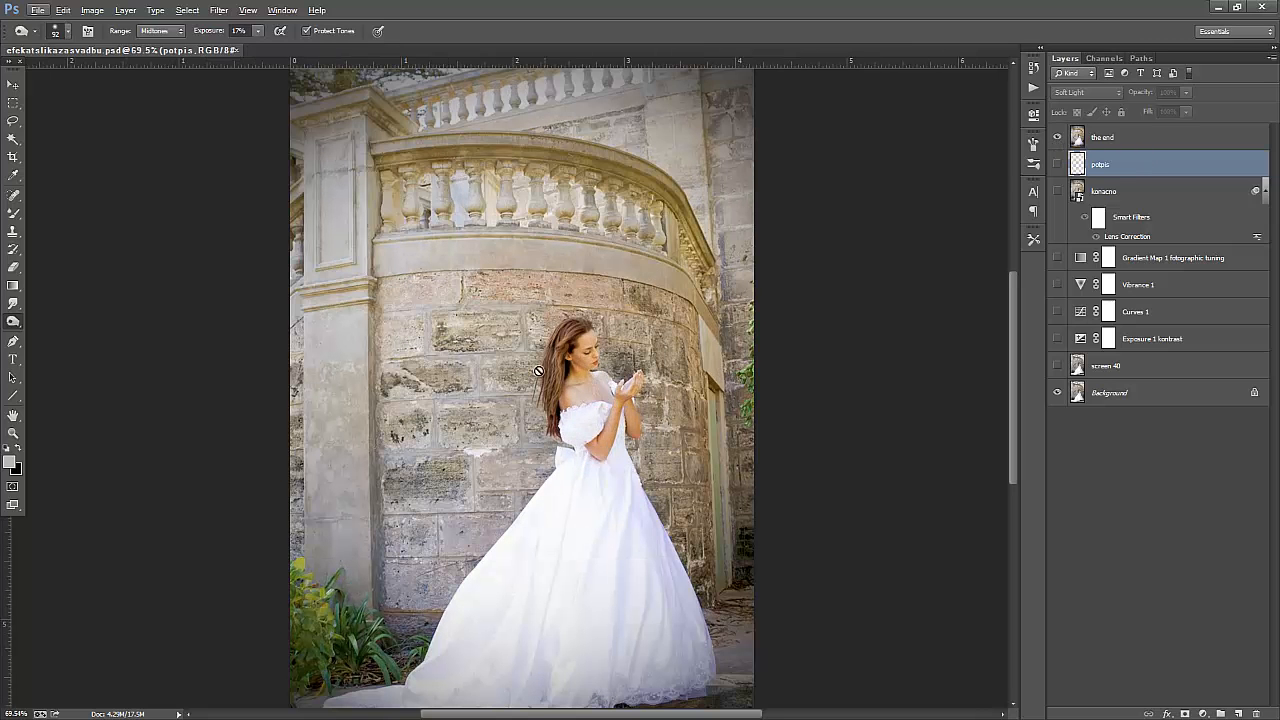
pyautogui.moveTo(1012, 348); pyautogui.dragTo(1026, 376)
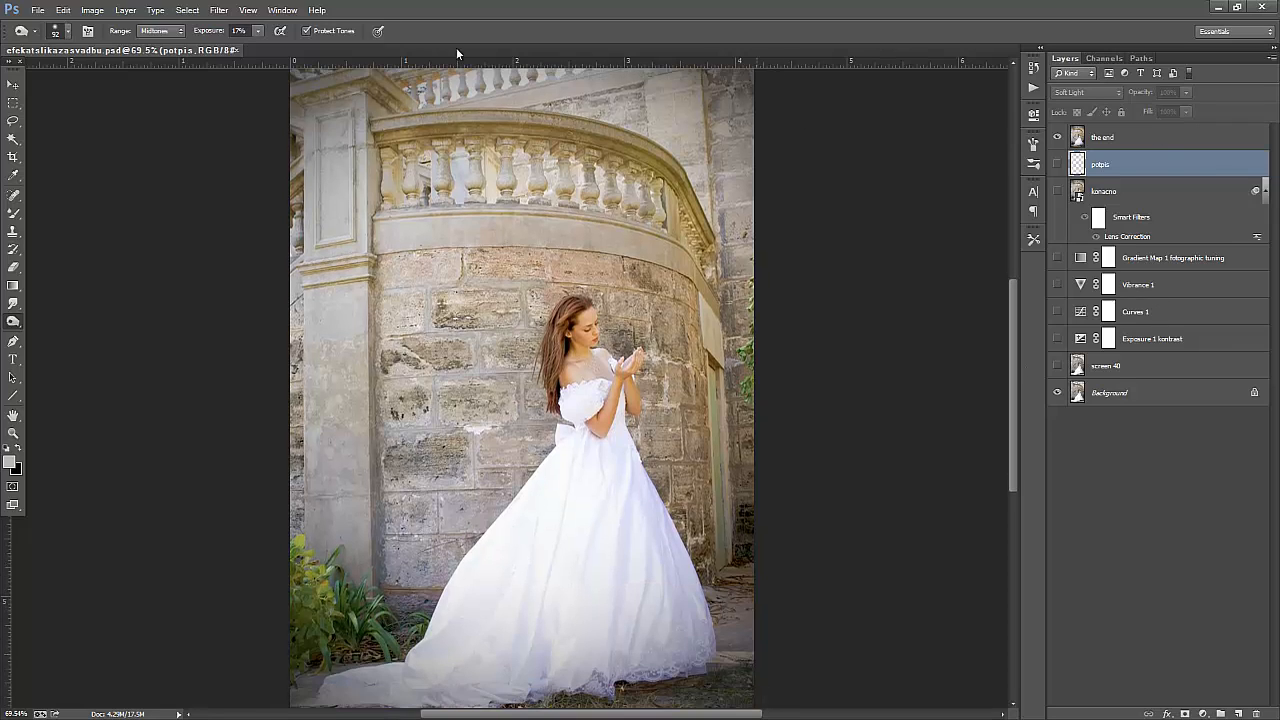
# - Delete all layers above the Background, from "screen 40" up to "the end"
pyautogui.click(1112, 367)
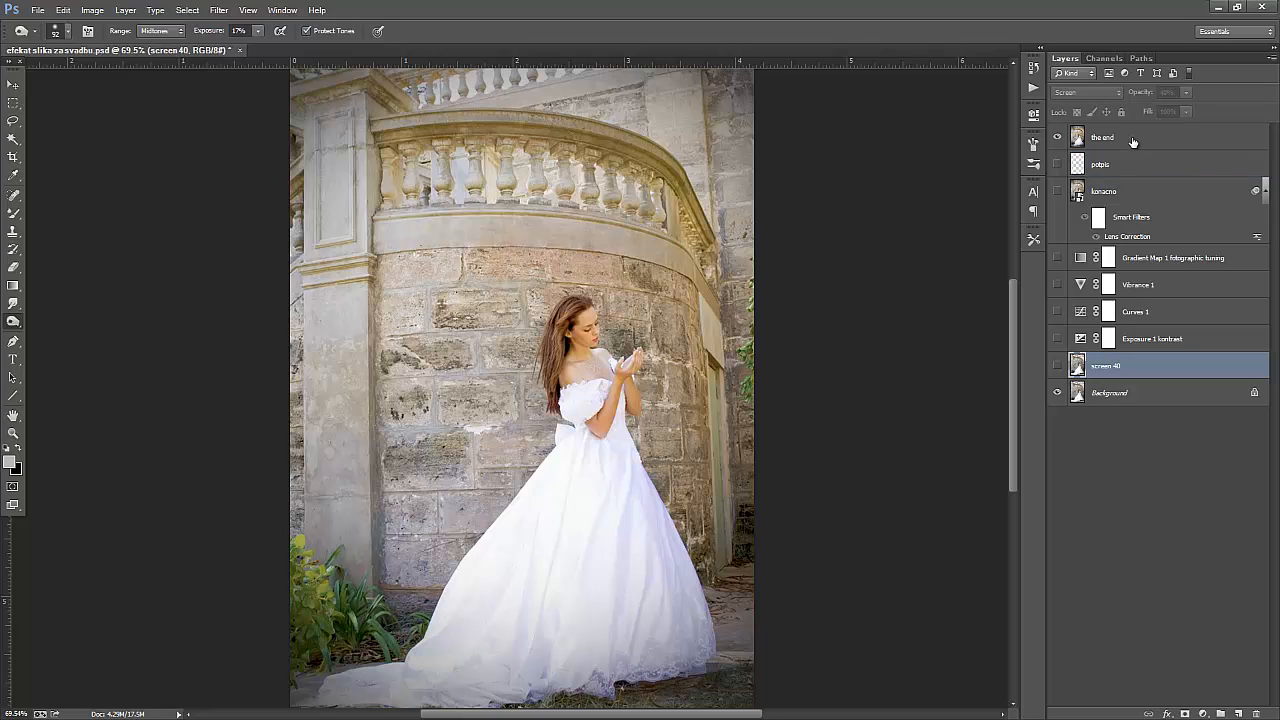
pyautogui.keyDown('shift'); pyautogui.click(1132, 139); pyautogui.keyUp('shift')
pyautogui.press('Delete')
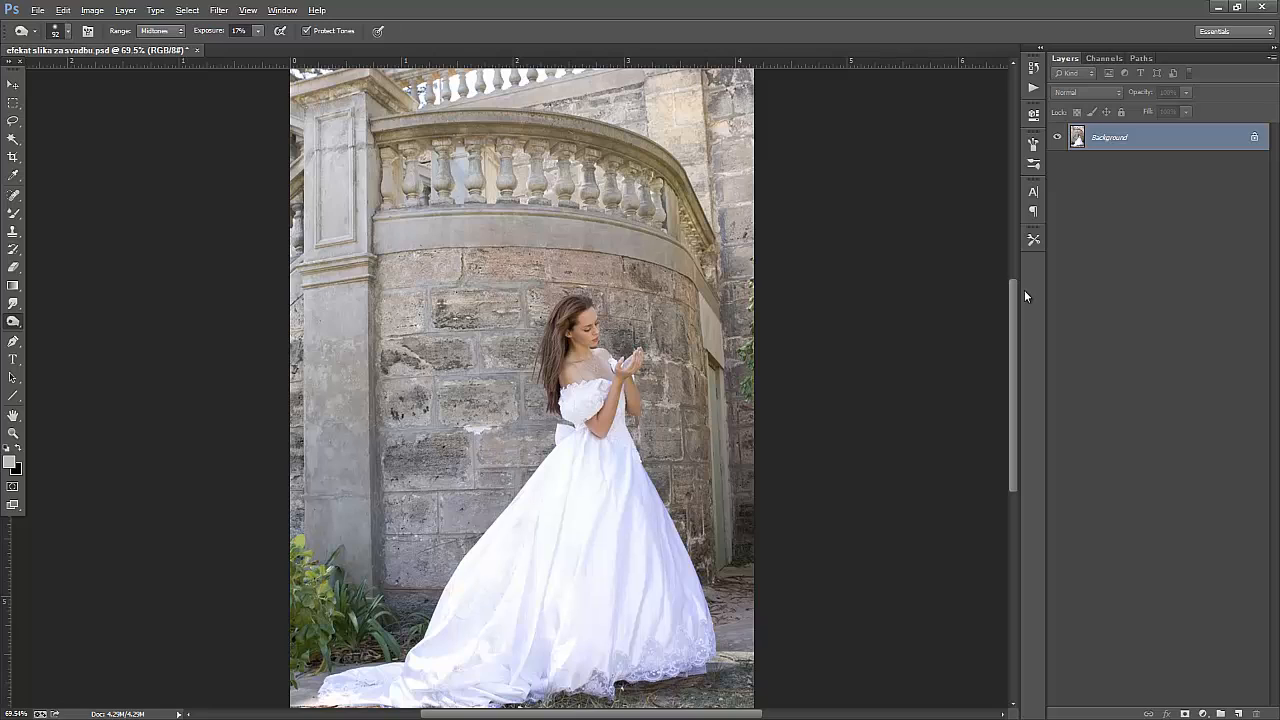
# - Duplicate the Background layer and name the copy "screen"
pyautogui.press('alt')
pyautogui.rightClick(1132, 142)
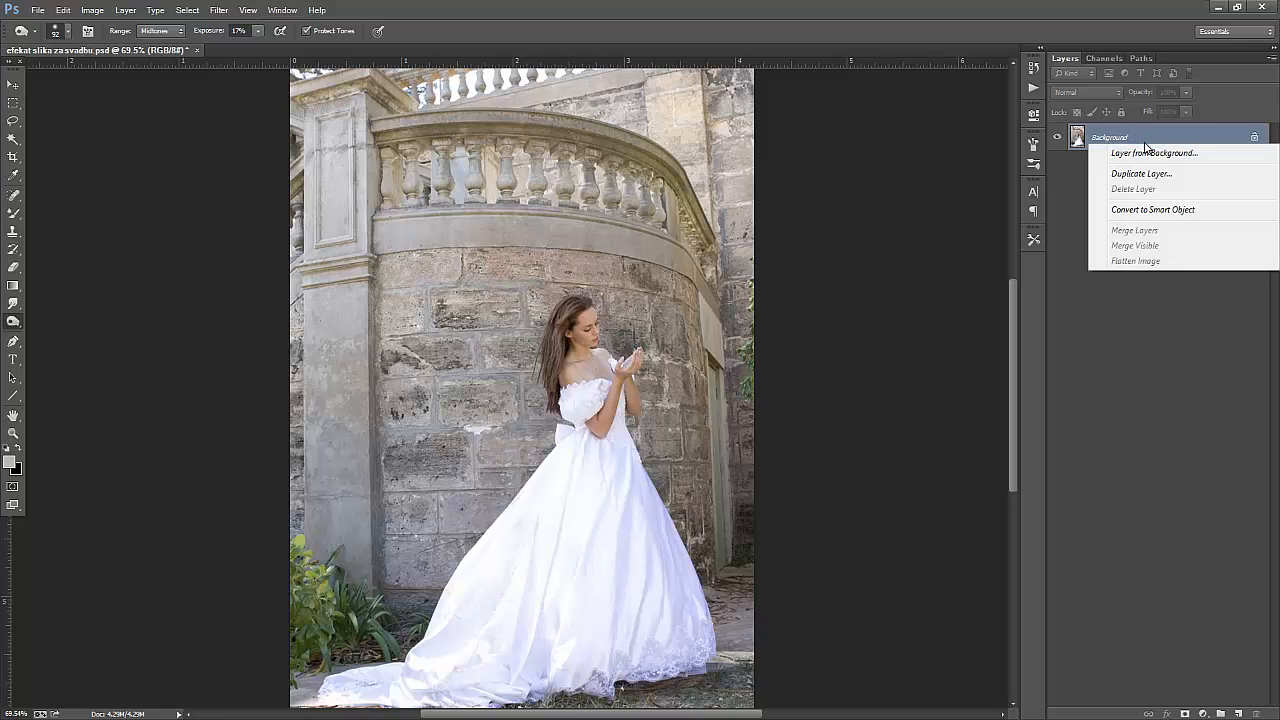
pyautogui.click(1175, 186)
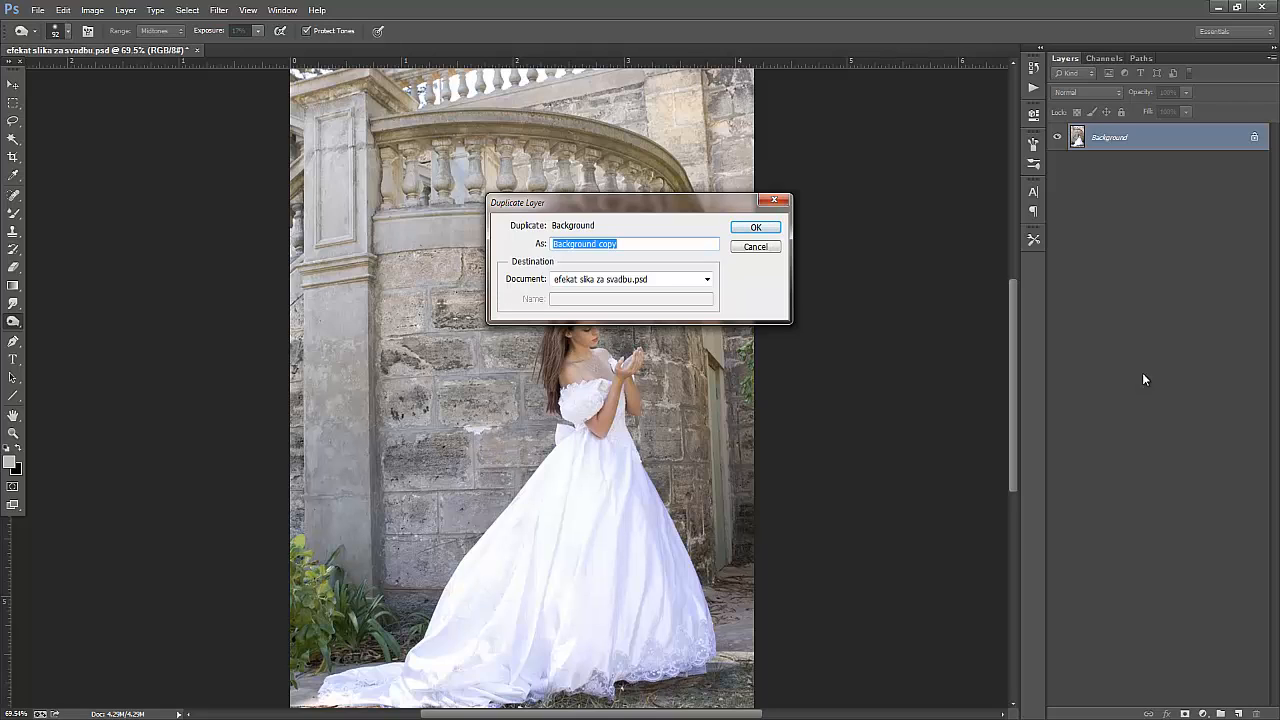
pyautogui.write('screen')
pyautogui.press('Return')
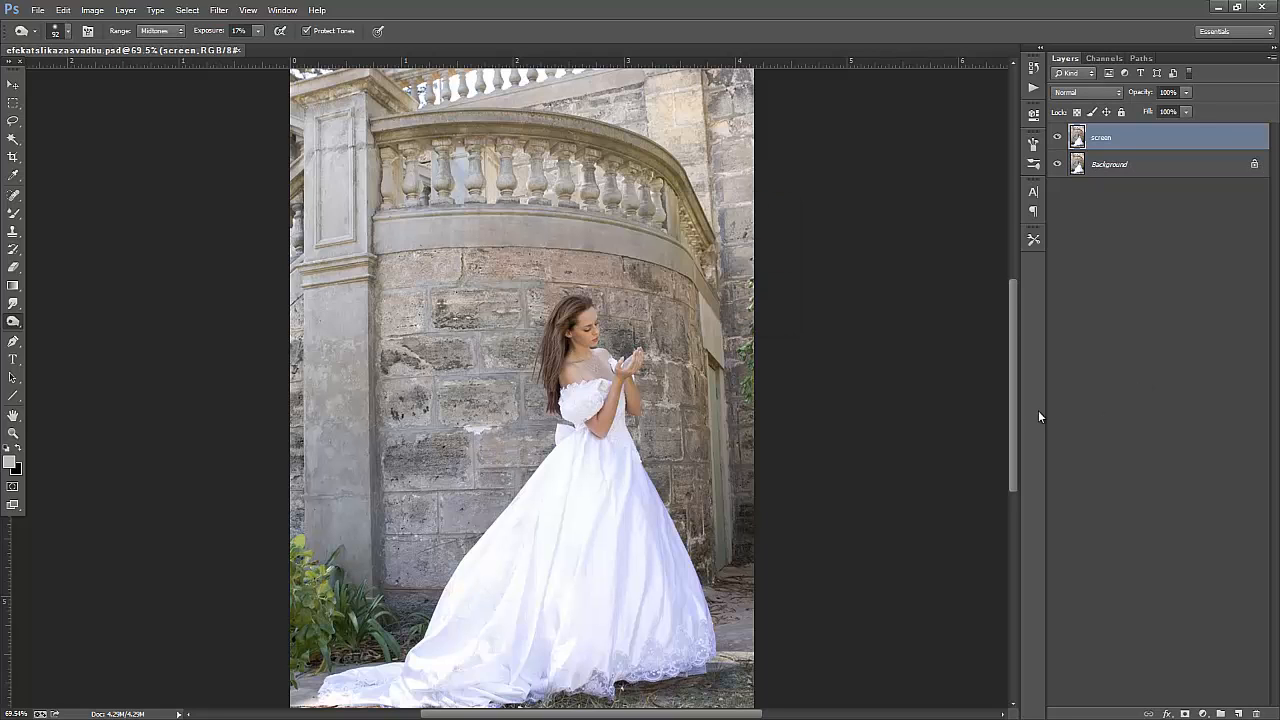
# - Set the "screen" layer's blend mode to Screen and its opacity to 40%
pyautogui.click(1078, 94)
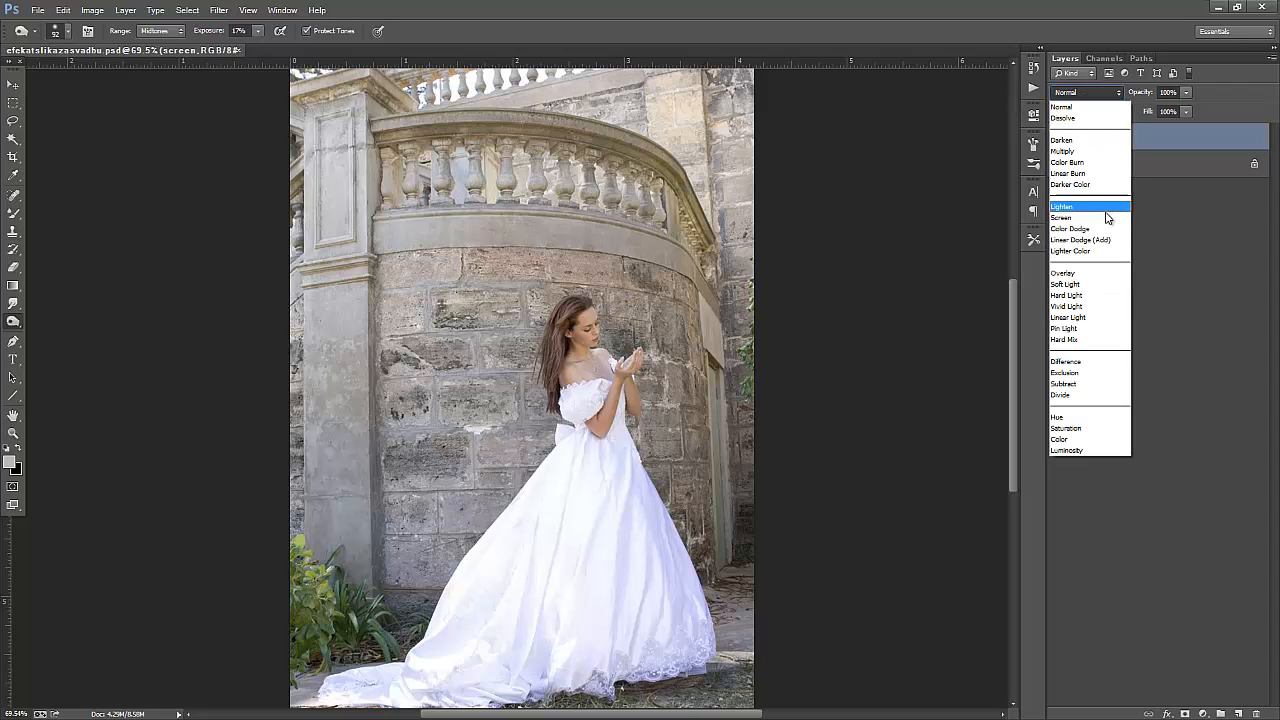
pyautogui.click(1102, 217)
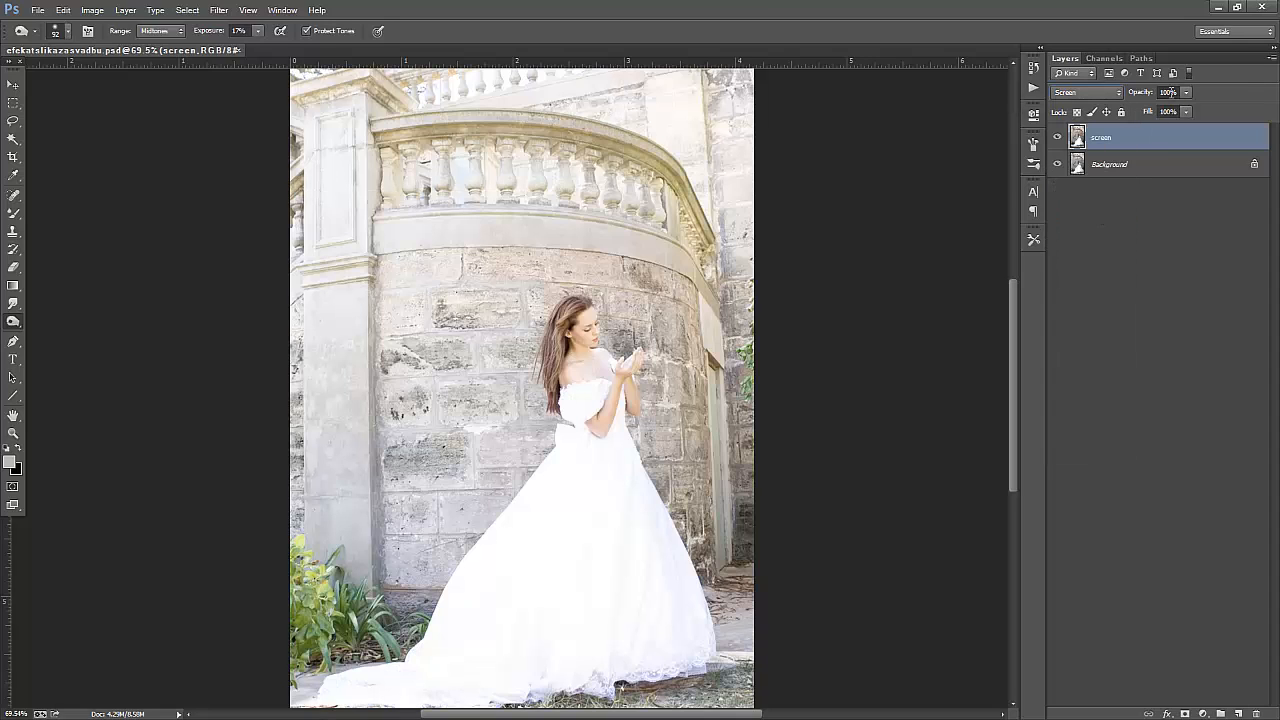
pyautogui.click(1170, 92)
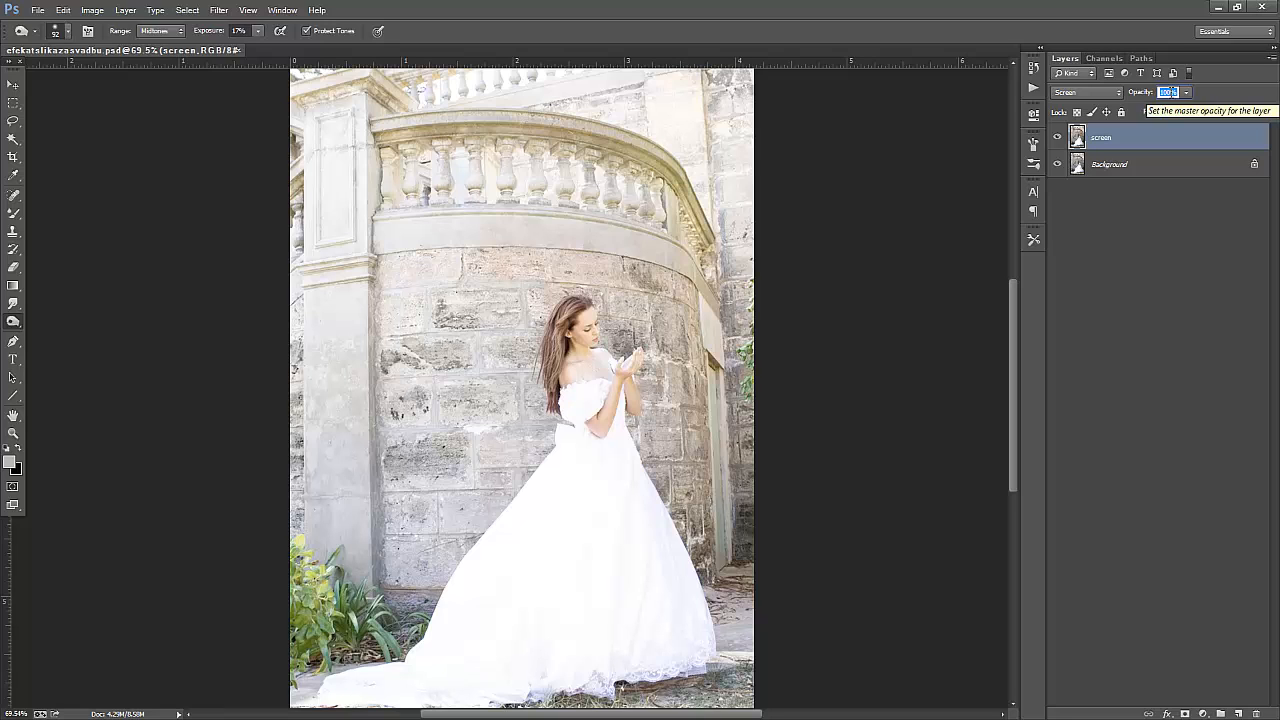
pyautogui.write('40')
pyautogui.press('Return')
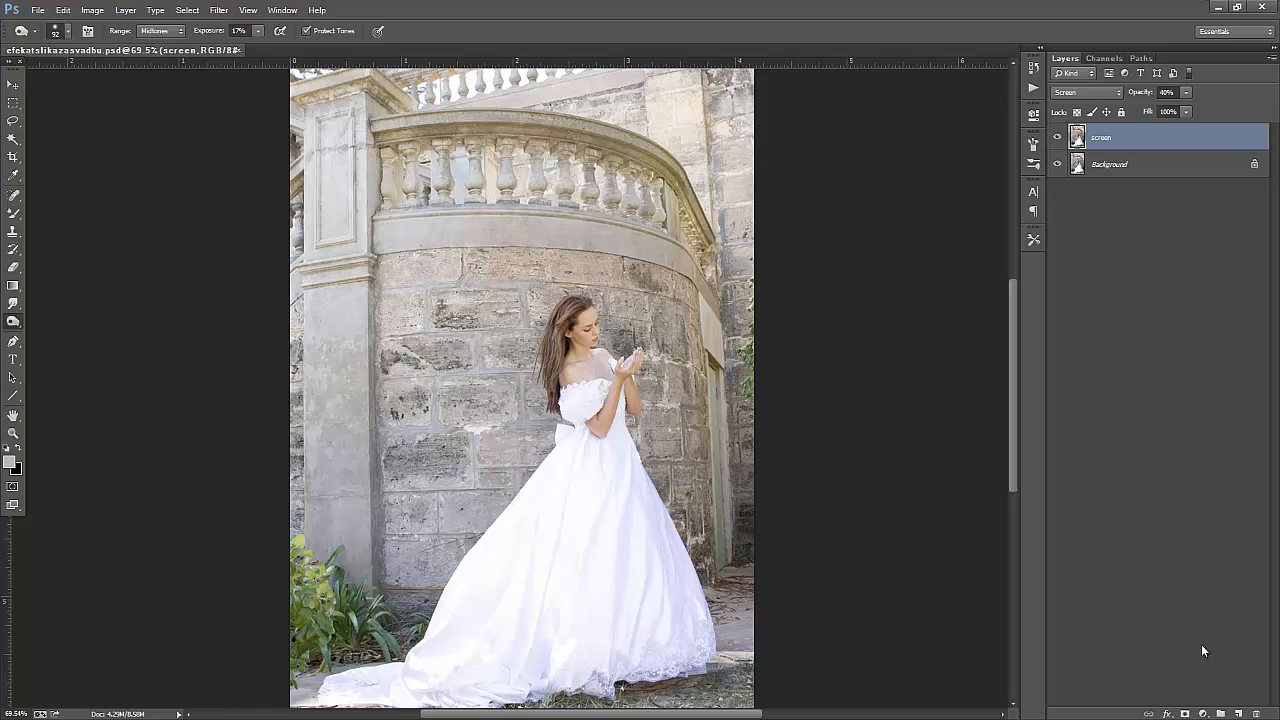
# - Add an Exposure adjustment layer above the "screen" layer with an offset of -0.0167
pyautogui.click(1170, 714)
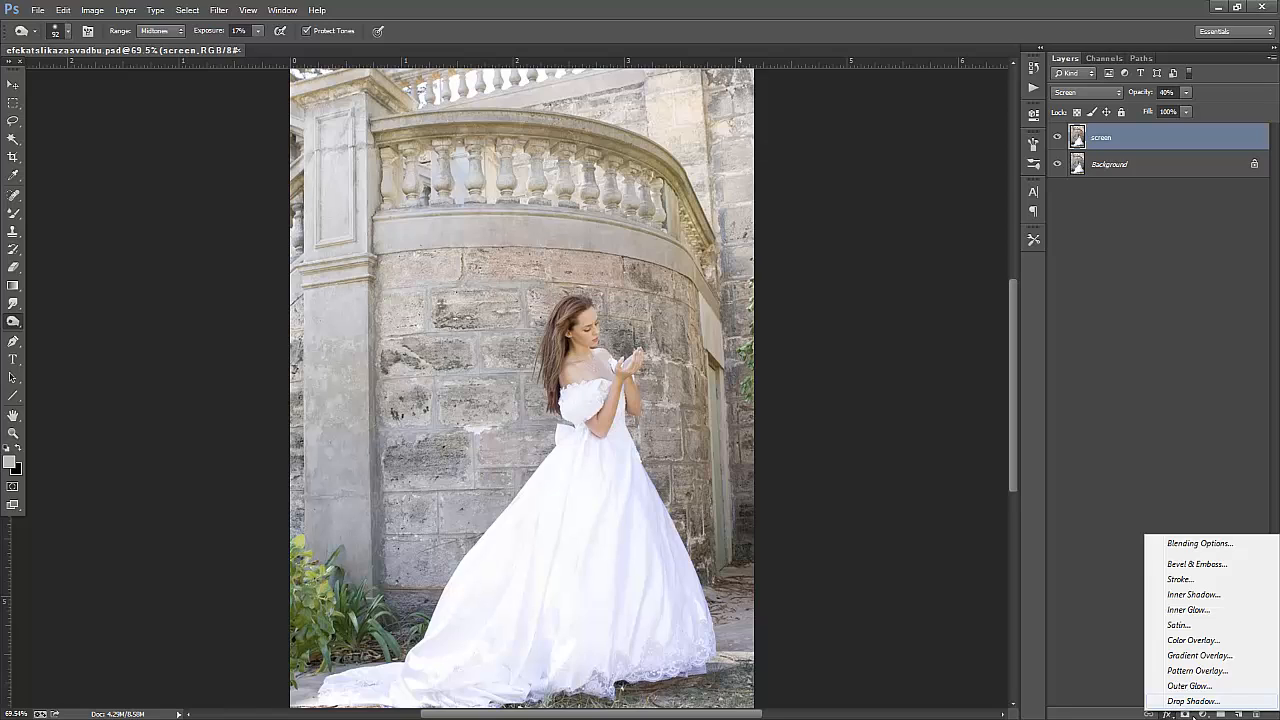
pyautogui.click(1202, 714)
pyautogui.click(1204, 714)
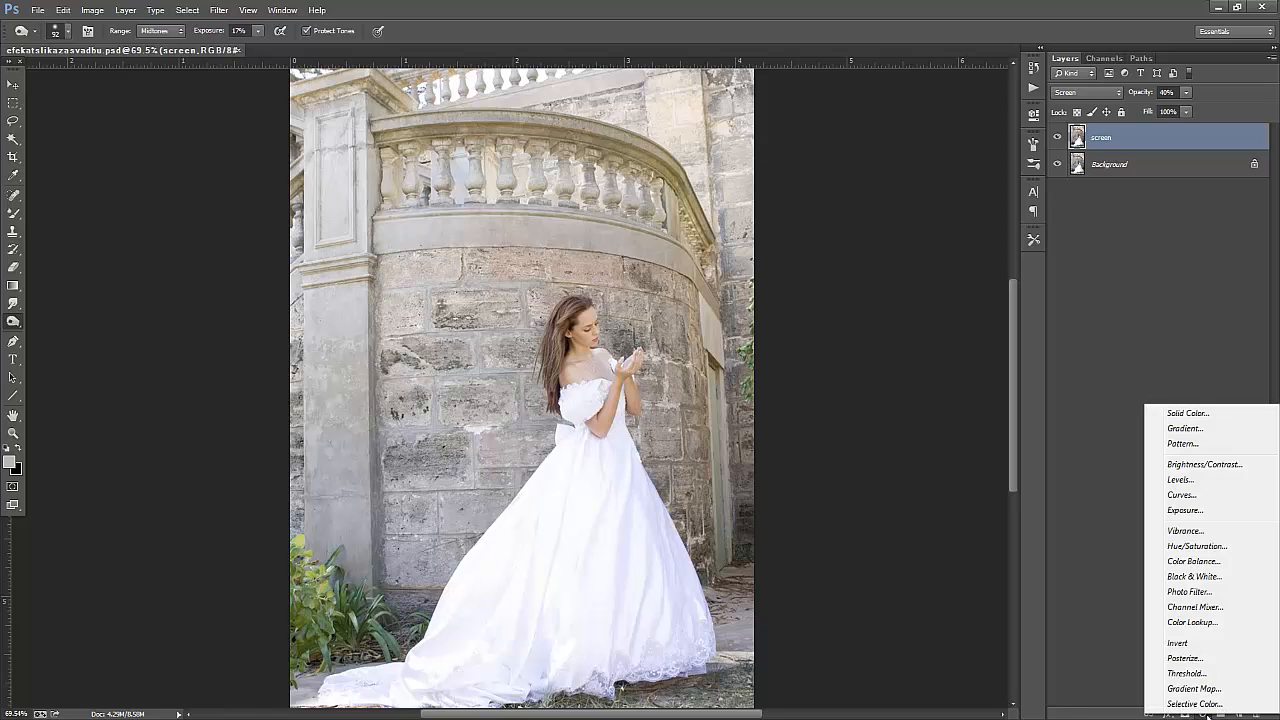
pyautogui.click(1202, 513)
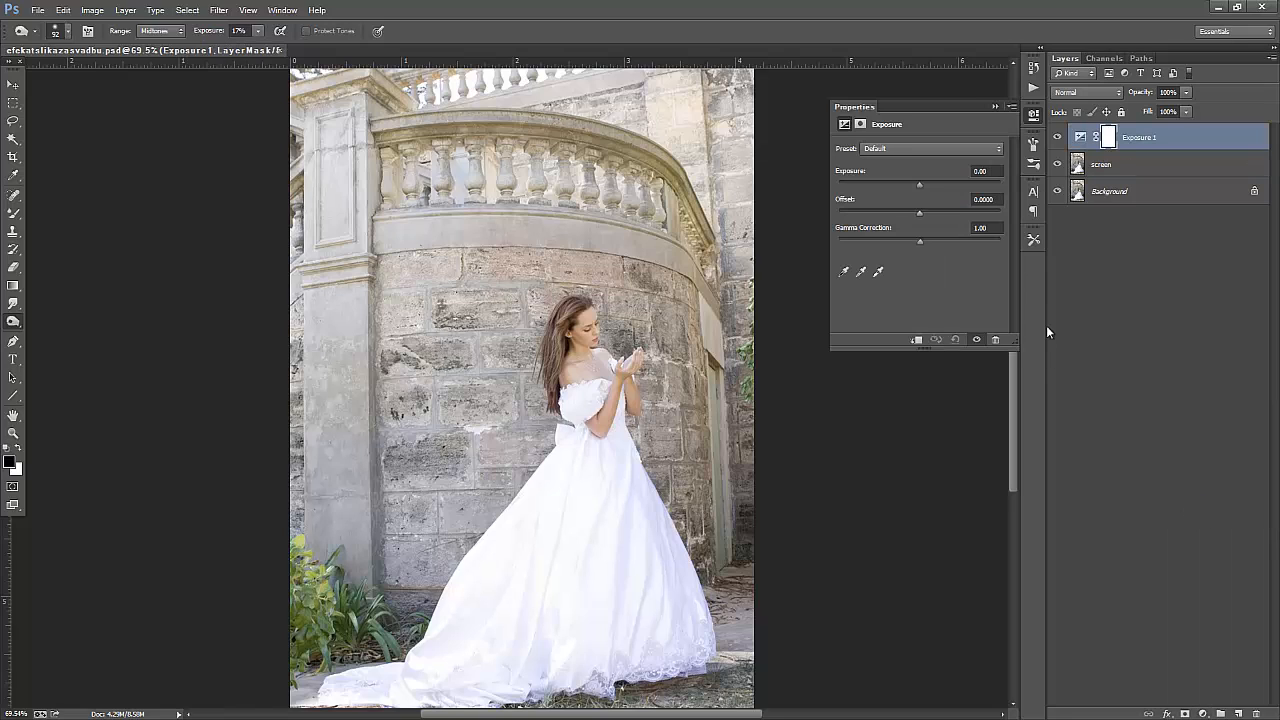
pyautogui.click(996, 199)
pyautogui.write('-0.0167')
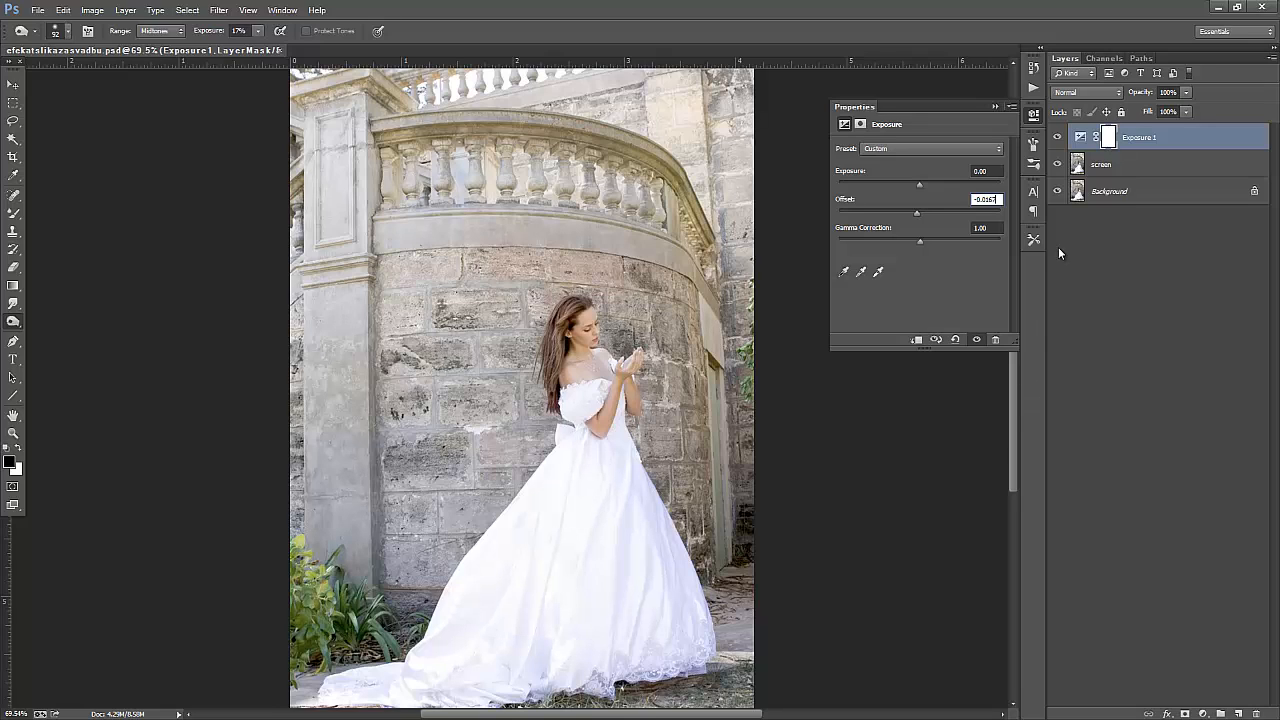
pyautogui.click(994, 106)
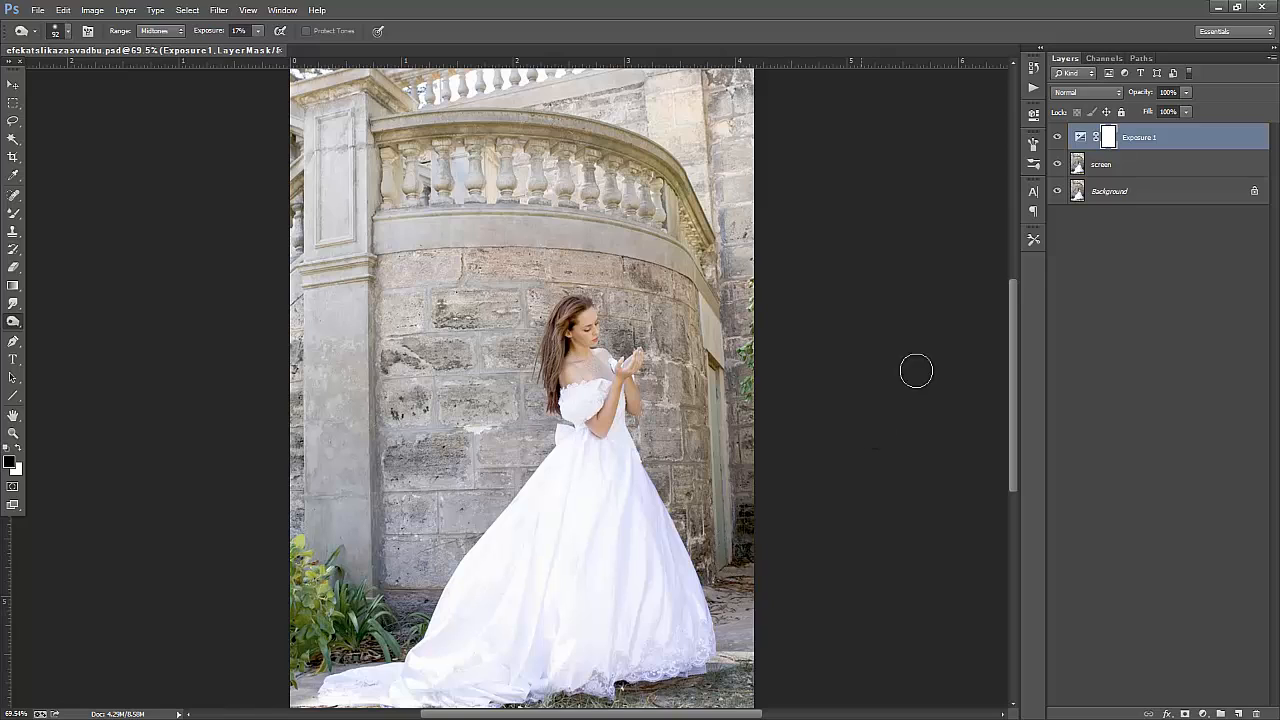
# - Compare the photo with and without the Exposure adjustment, both in full and close up on the dress and wall
pyautogui.click(1058, 137)
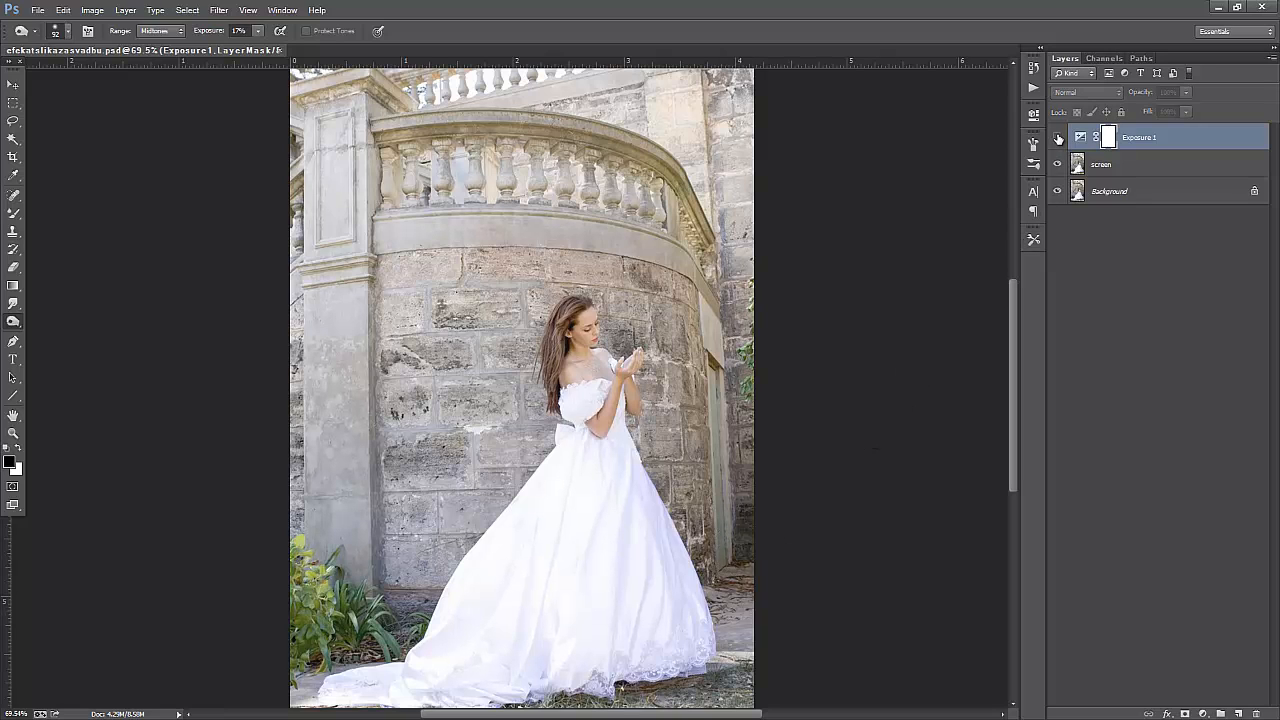
pyautogui.click(1058, 137)
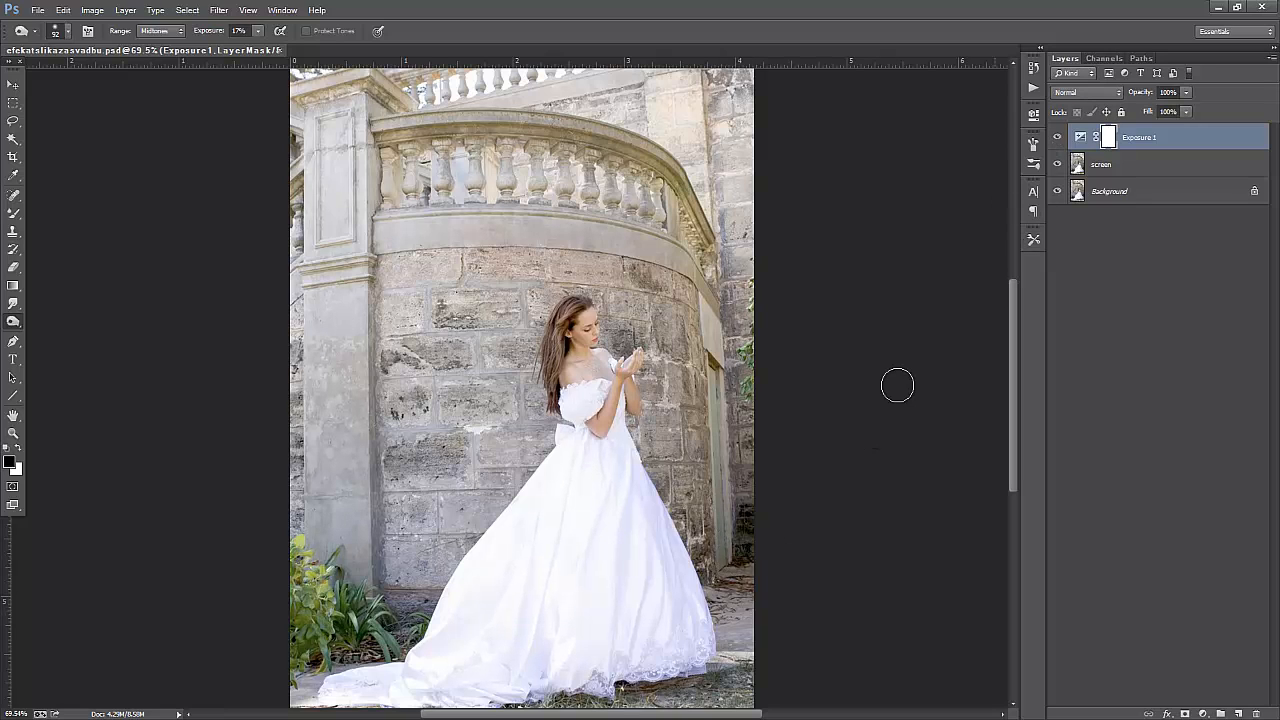
pyautogui.scroll(4, 737, 547)
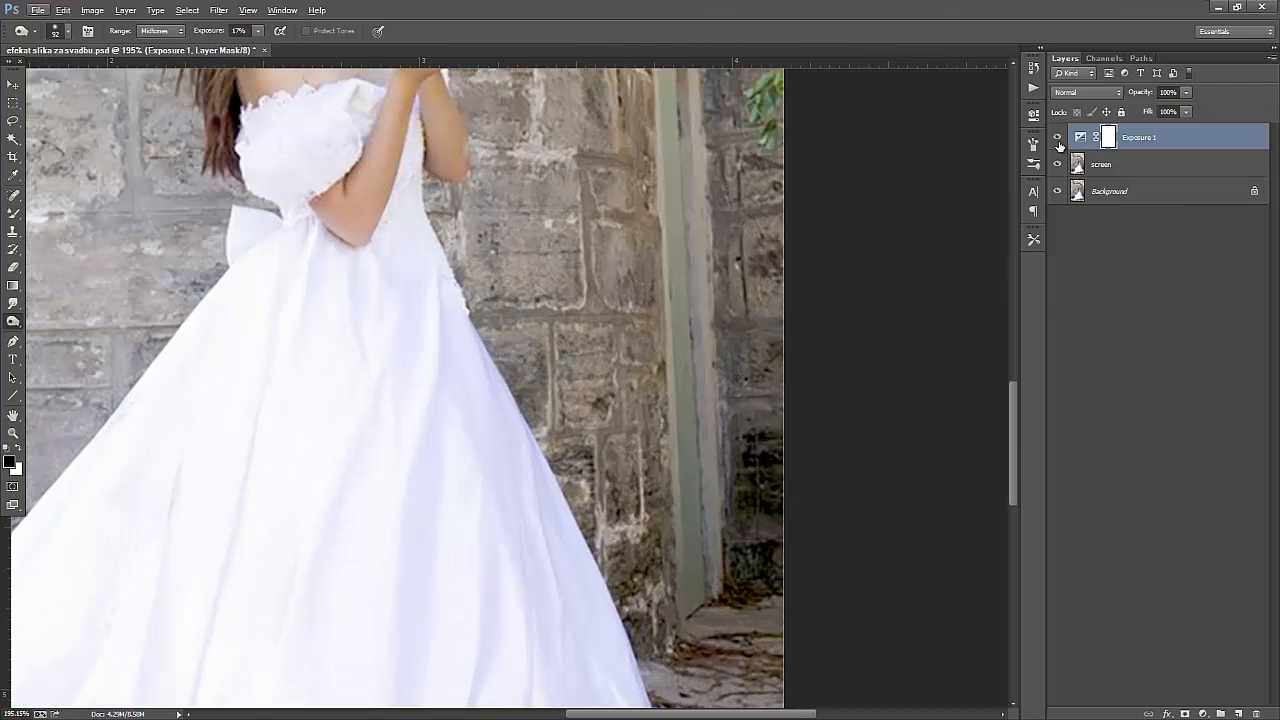
pyautogui.click(1058, 137)
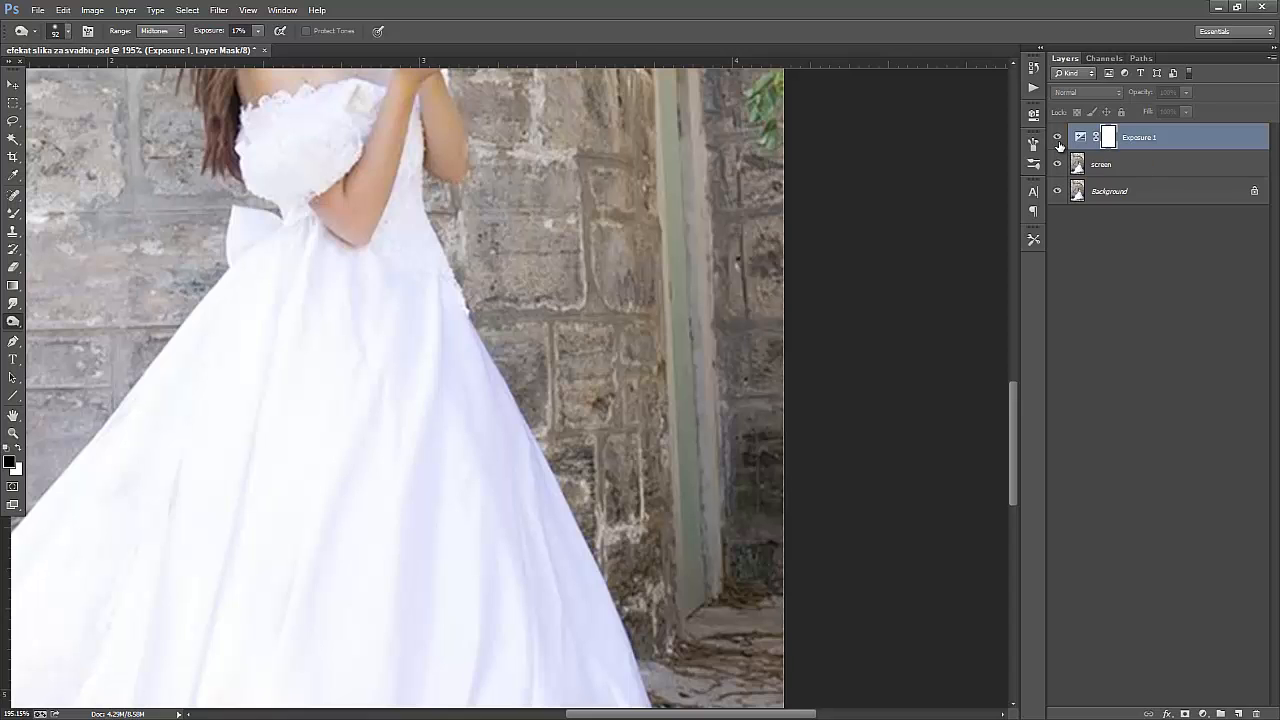
pyautogui.click(1058, 137)
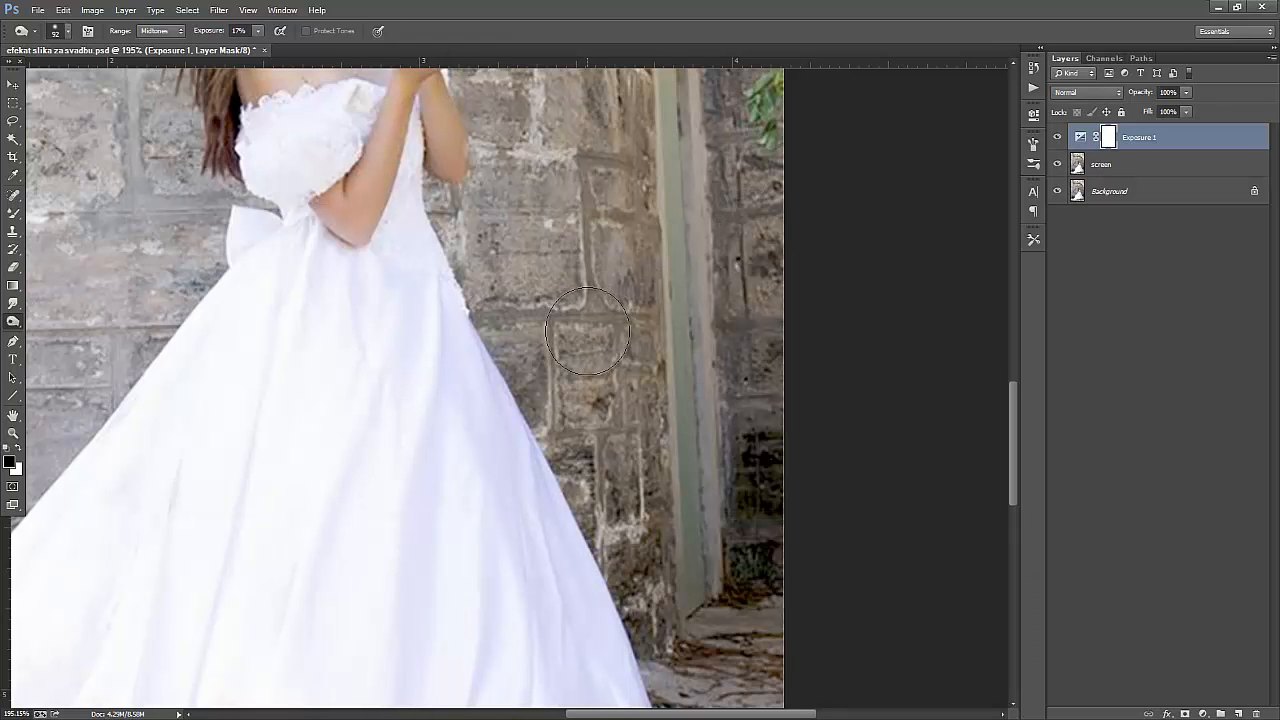
pyautogui.scroll(-5, 587, 331)
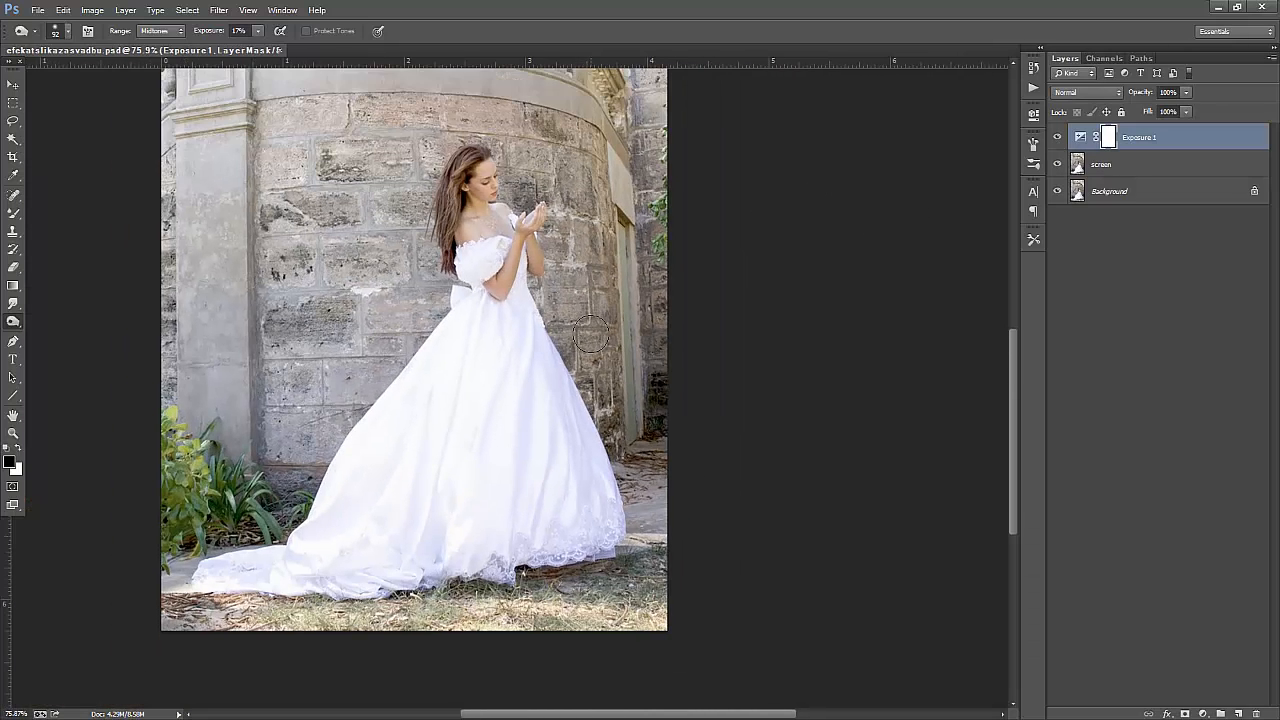
pyautogui.scroll(-3, 590, 335)
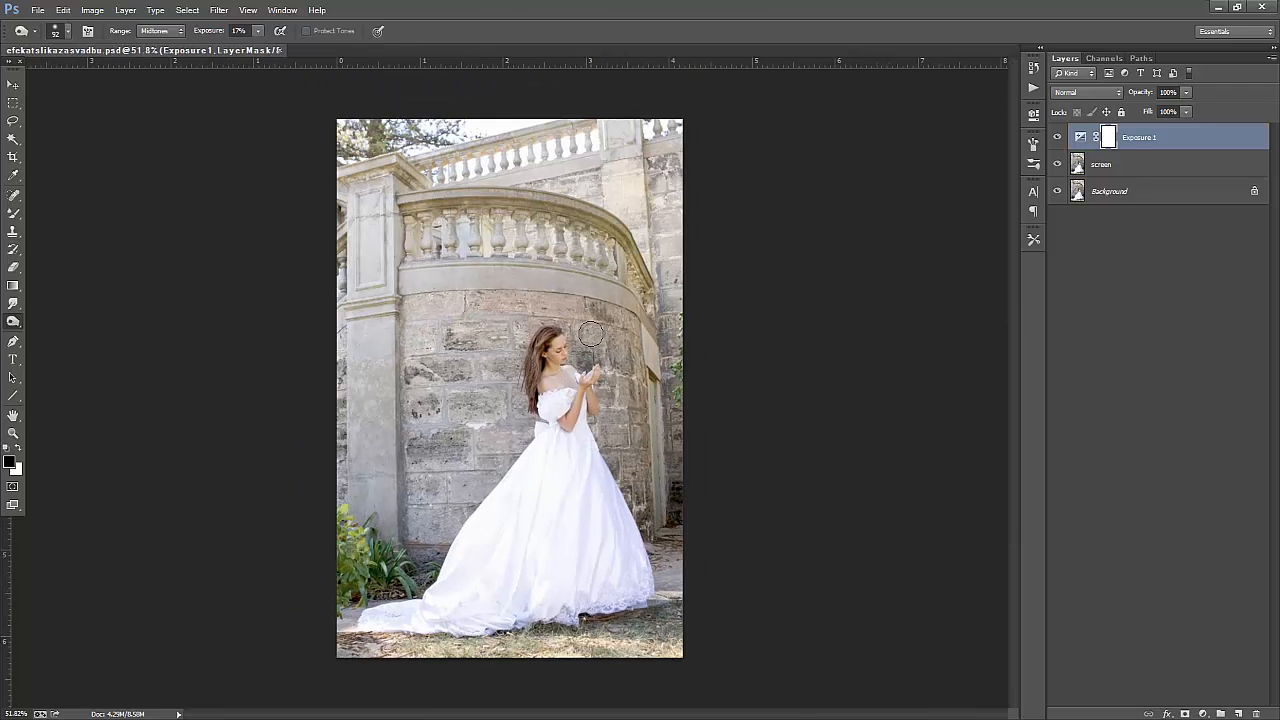
pyautogui.scroll(1, 590, 335)
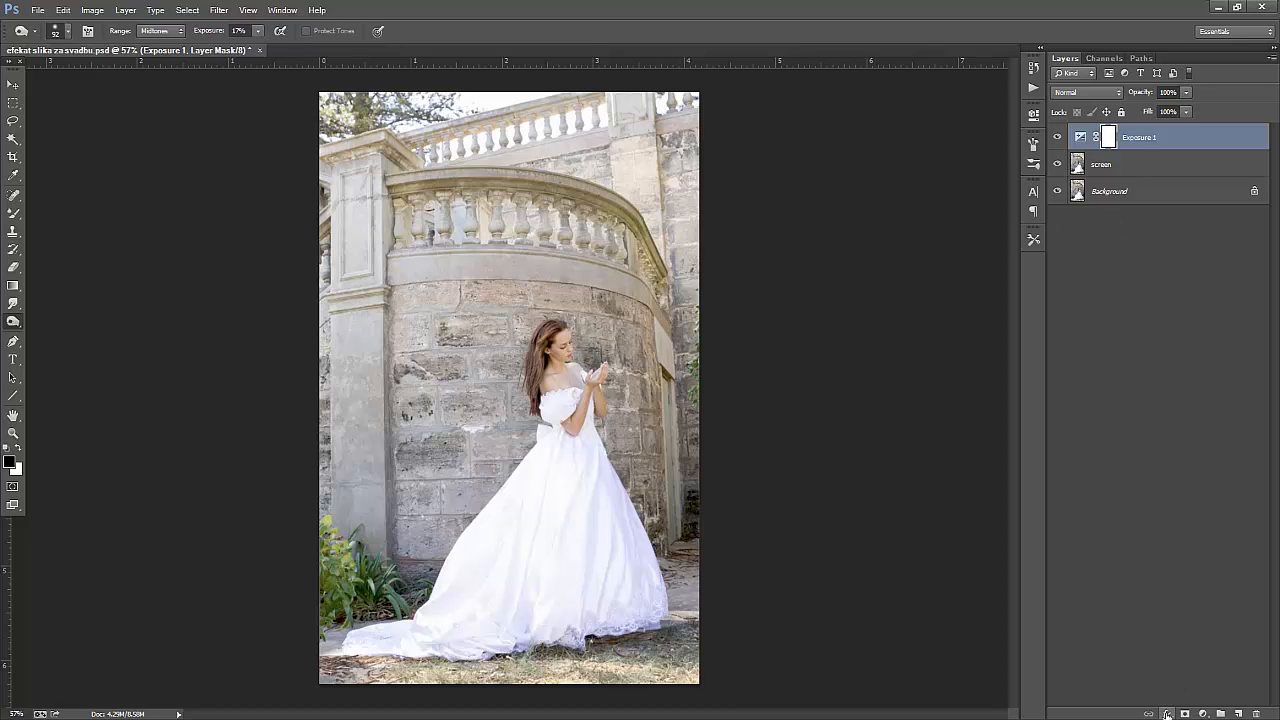
# - Add a Curves adjustment layer and shape a gentle S-curve, lowering a shadow point and slightly raising a highlight point
pyautogui.click(1203, 714)
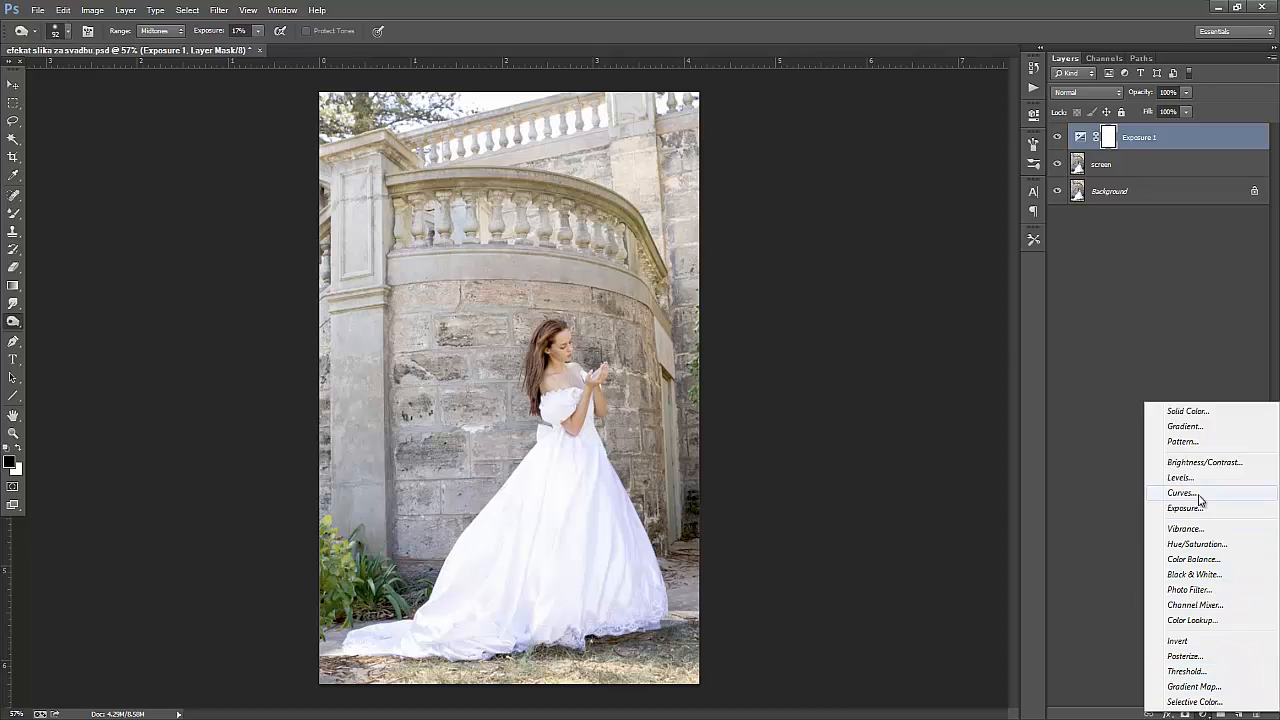
pyautogui.click(1196, 493)
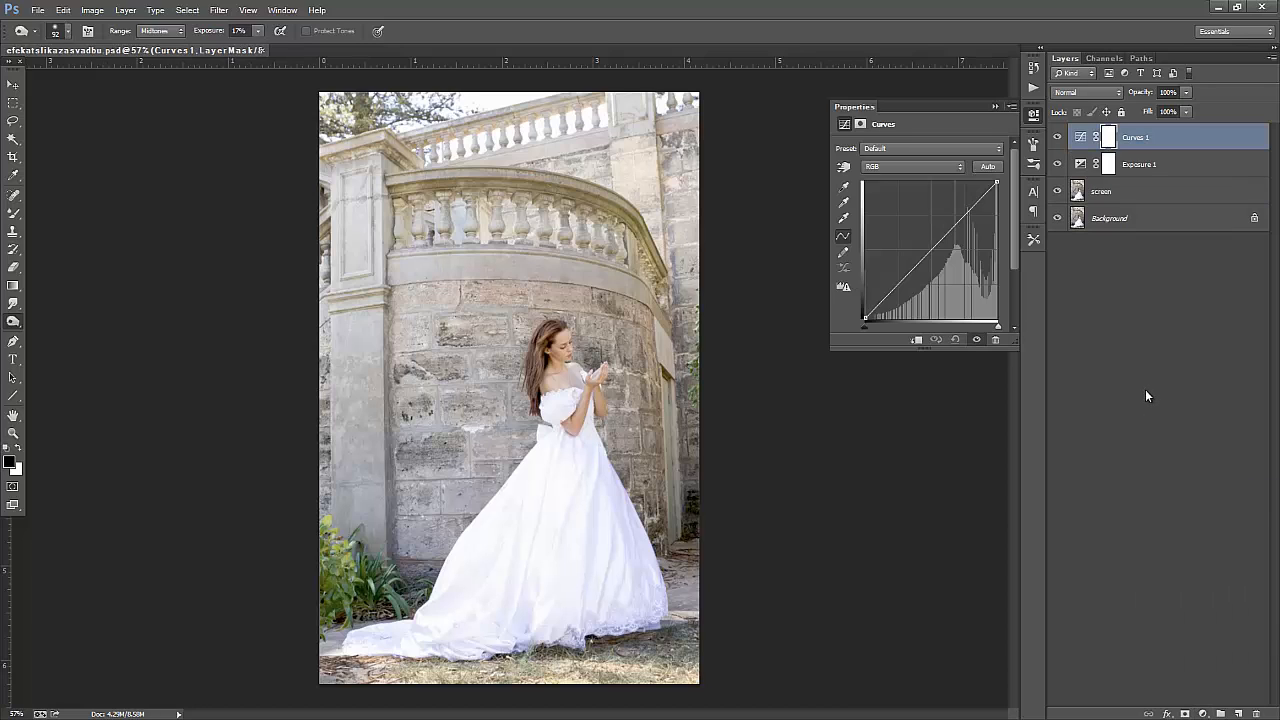
pyautogui.click(899, 283)
pyautogui.moveTo(899, 283); pyautogui.dragTo(903, 289)
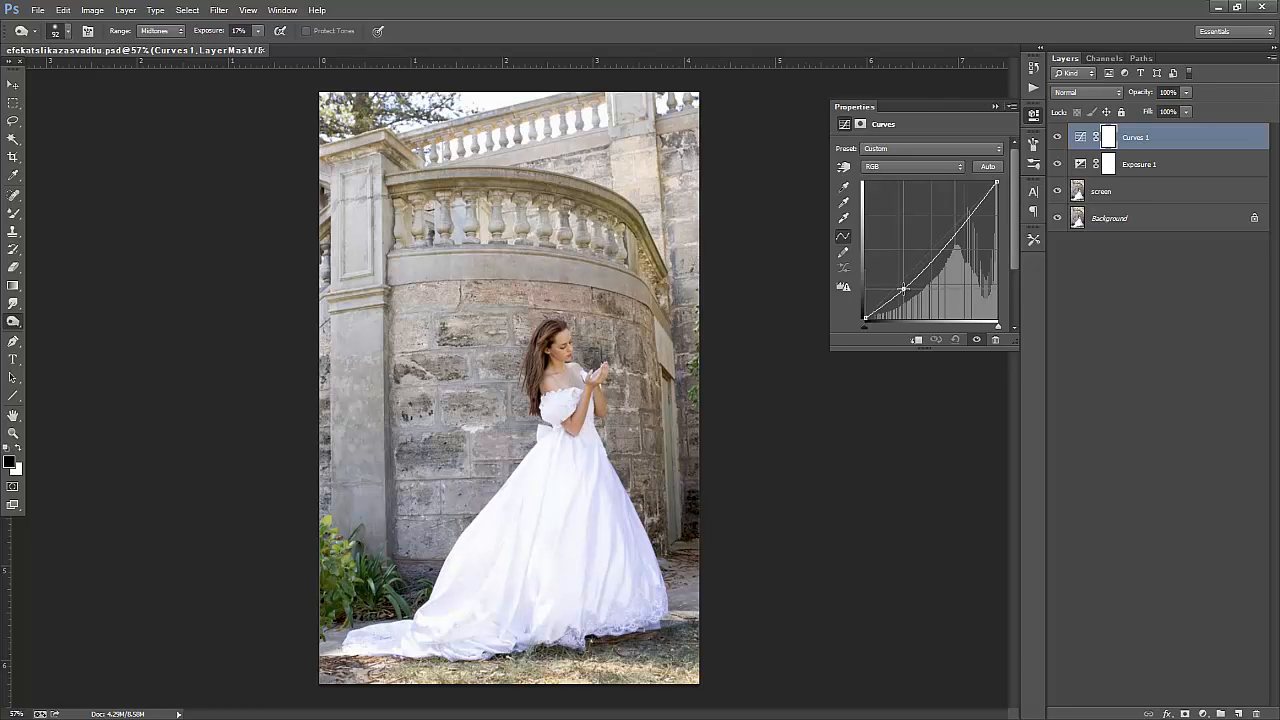
pyautogui.click(966, 218)
pyautogui.moveTo(966, 218); pyautogui.dragTo(967, 217)
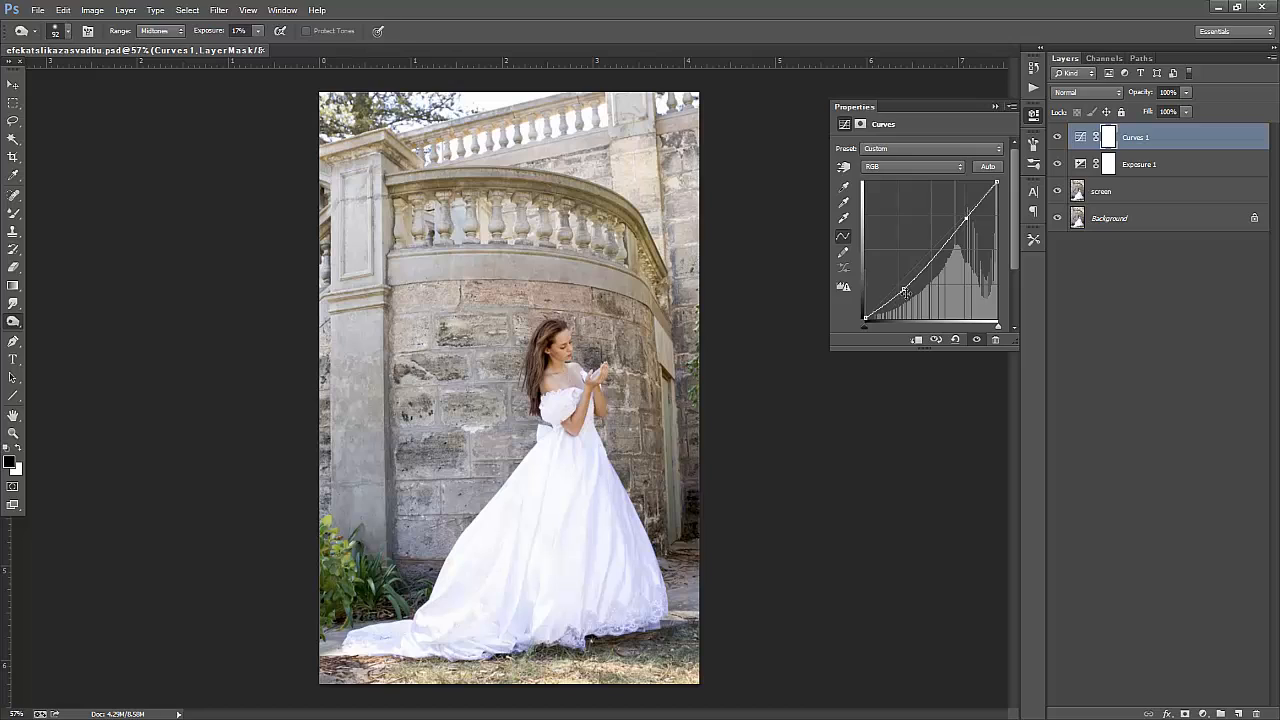
pyautogui.moveTo(904, 288); pyautogui.dragTo(904, 291)
pyautogui.moveTo(966, 219); pyautogui.dragTo(966, 216)
# - Compare the photo with and without the Curves adjustment, including a closer view of the bride
pyautogui.click(1059, 138)
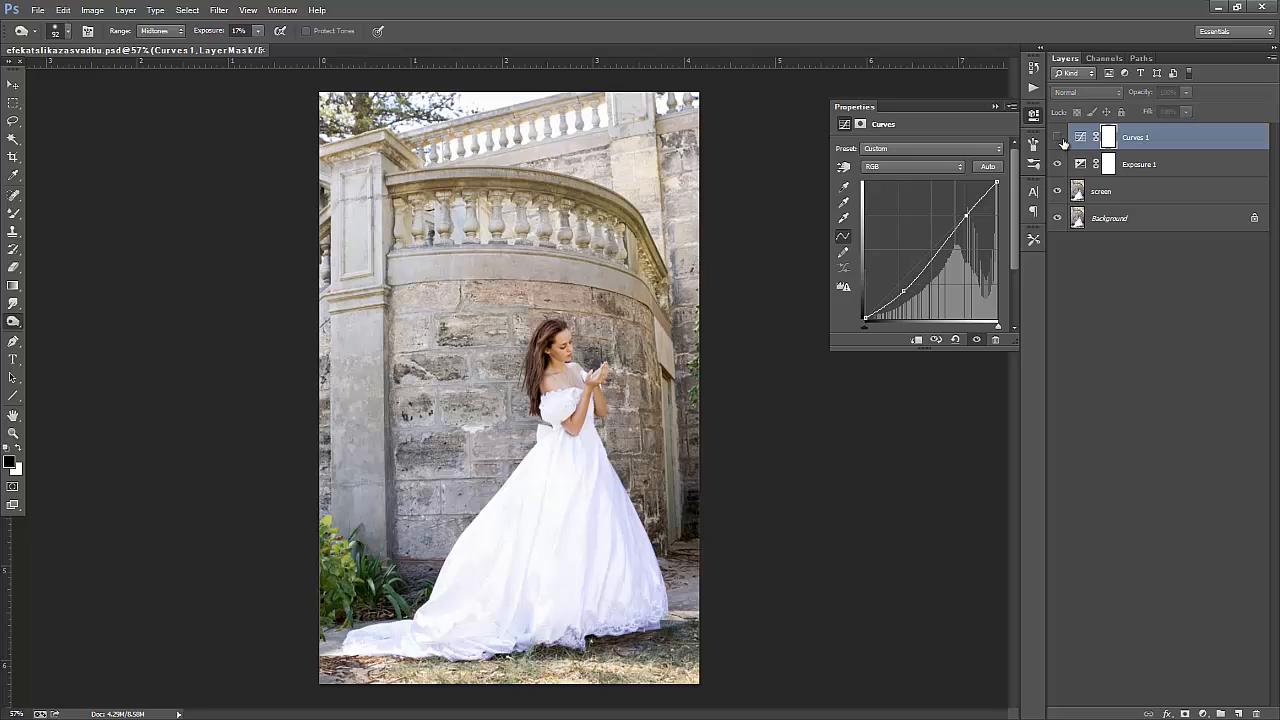
pyautogui.click(1062, 142)
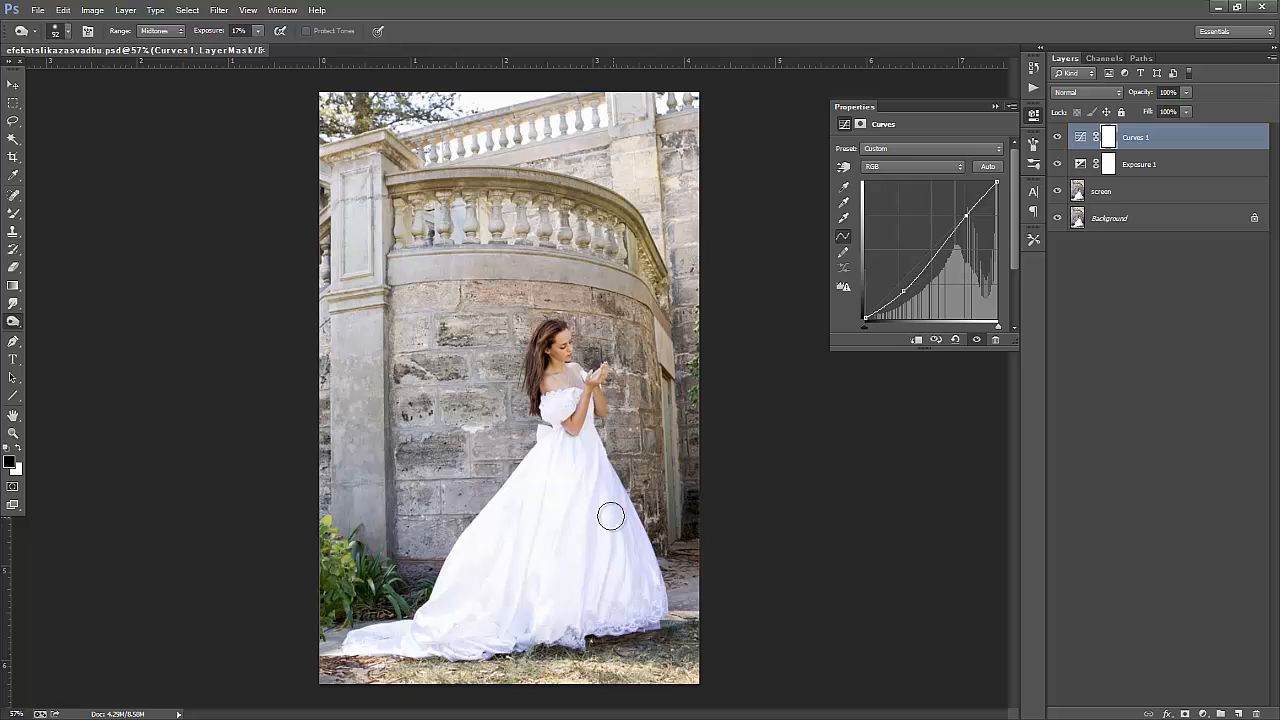
pyautogui.scroll(3, 571, 490)
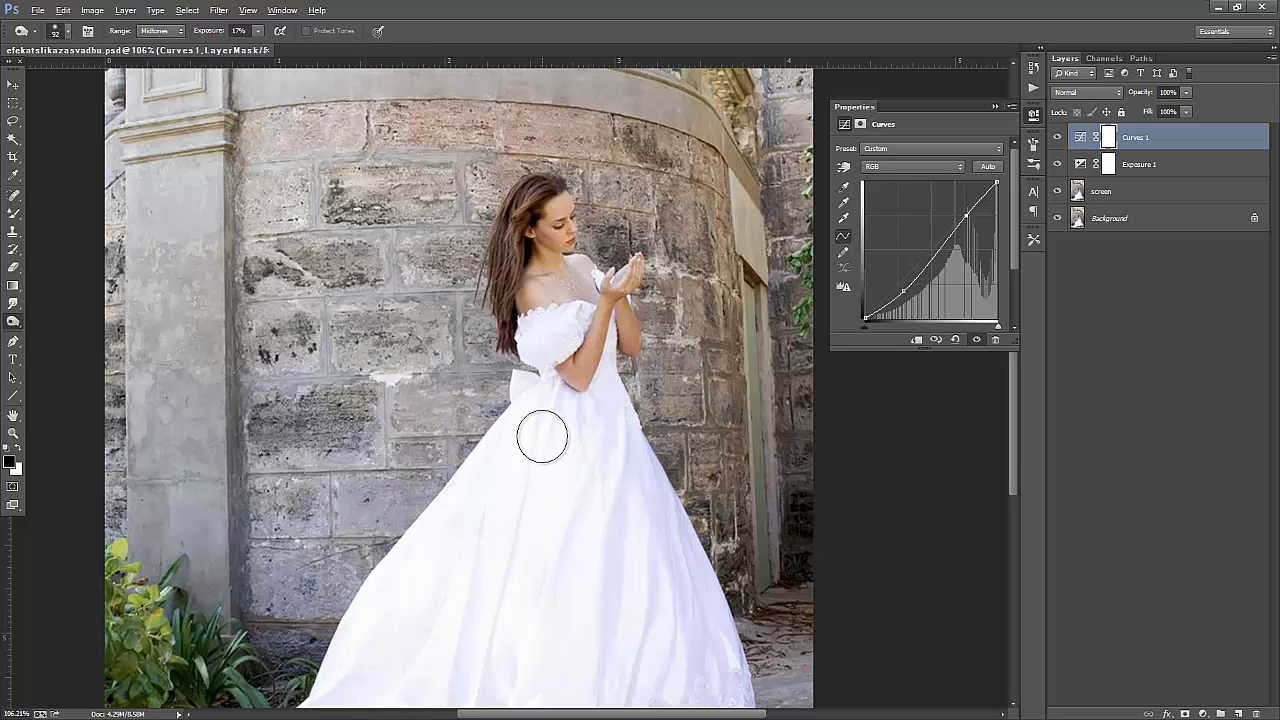
pyautogui.click(1056, 139)
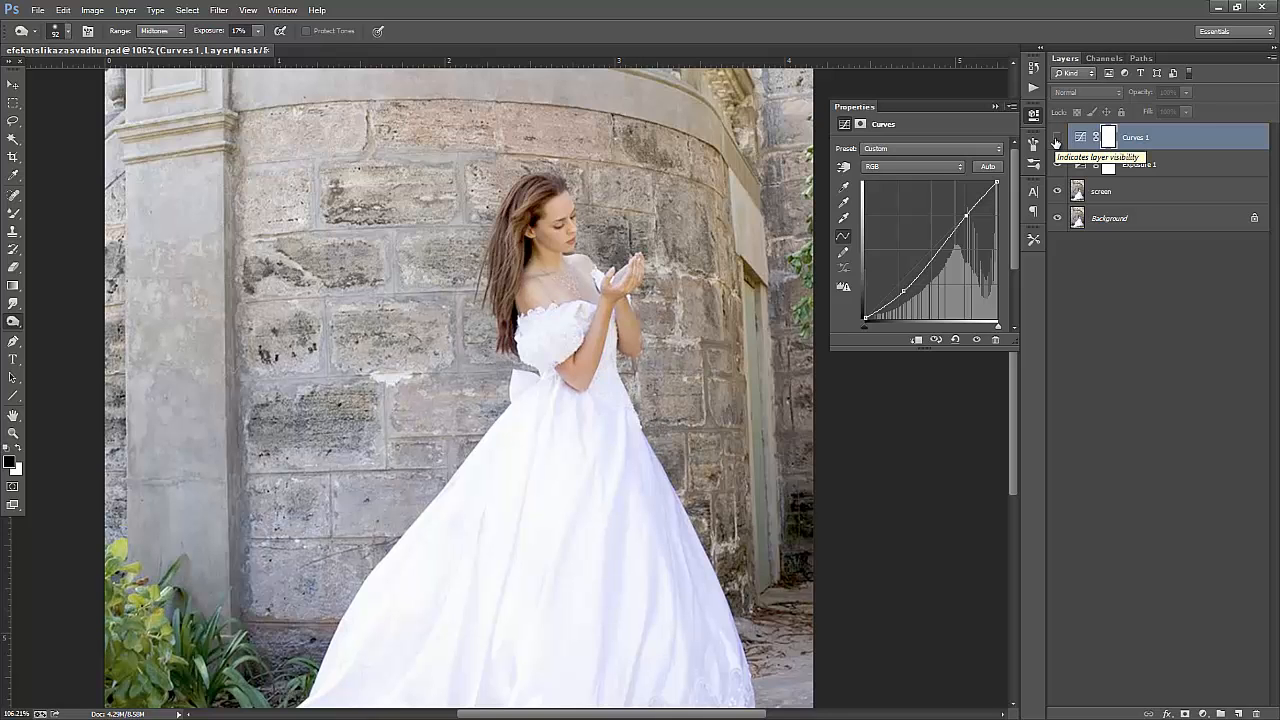
pyautogui.click(1056, 140)
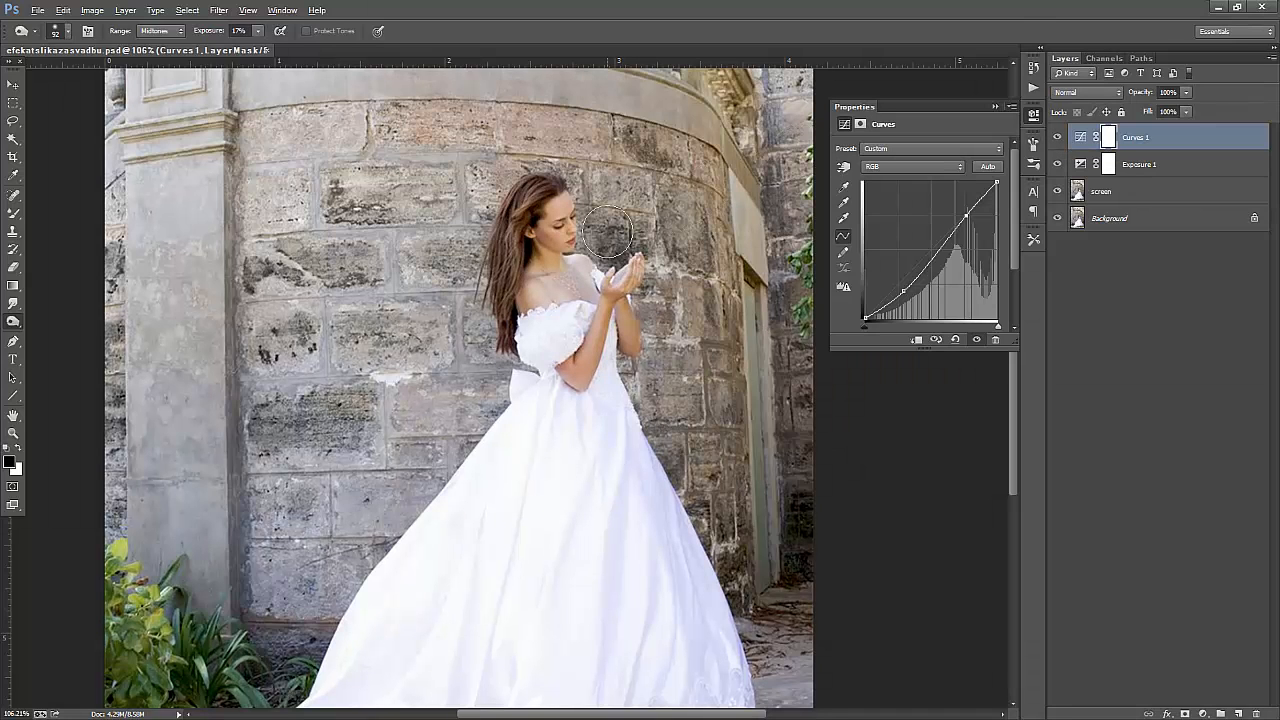
# - Add a Vibrance adjustment layer above the Curves layer and set its vibrance to 50
pyautogui.scroll(-2, 607, 233)
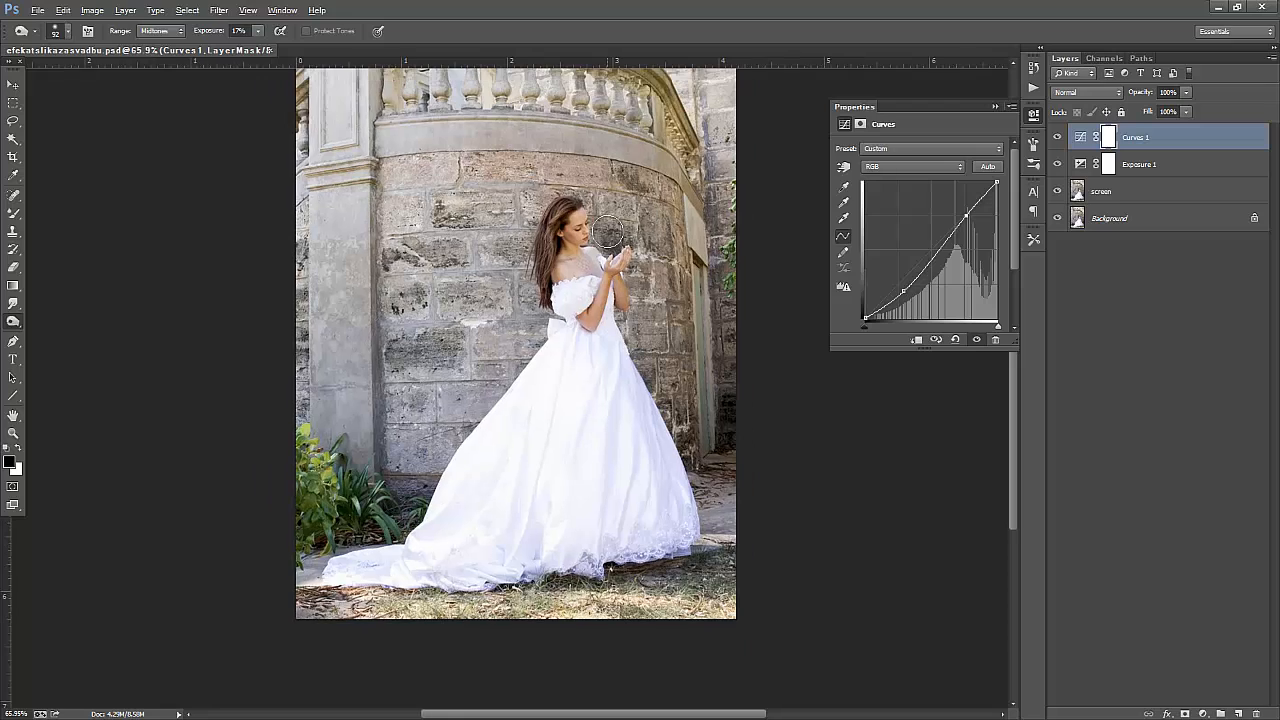
pyautogui.scroll(-2, 607, 233)
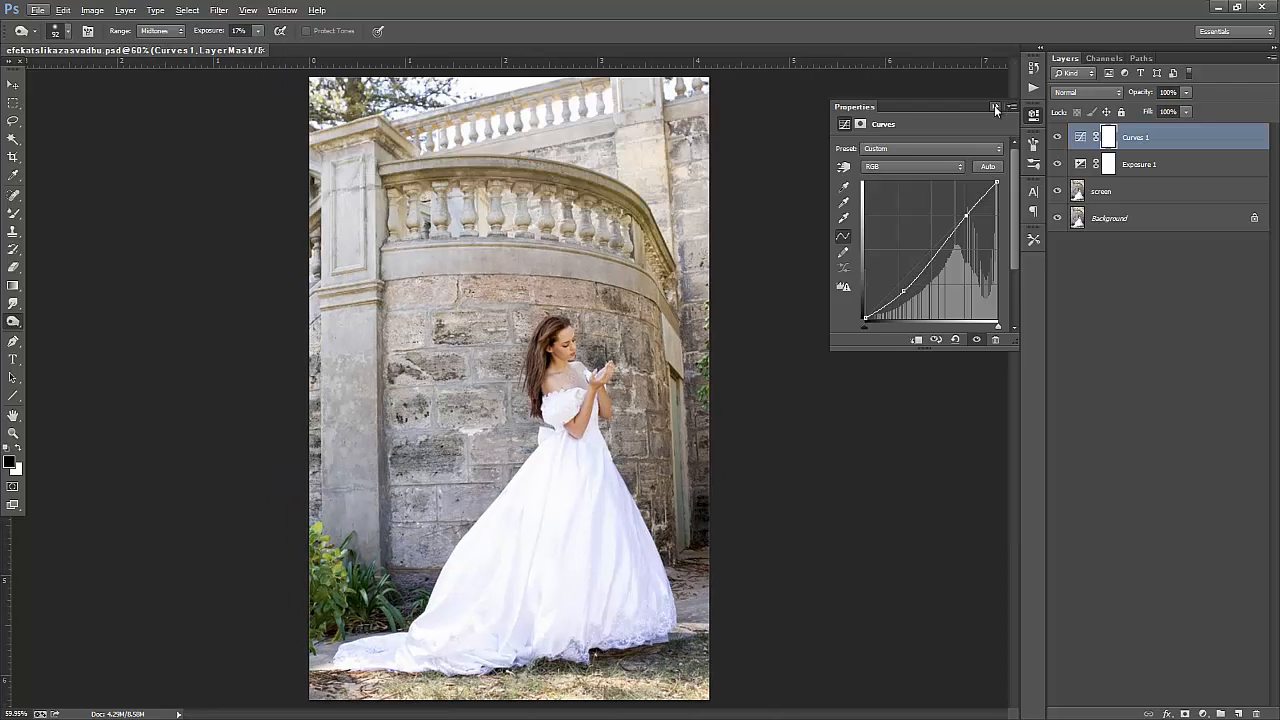
pyautogui.click(995, 106)
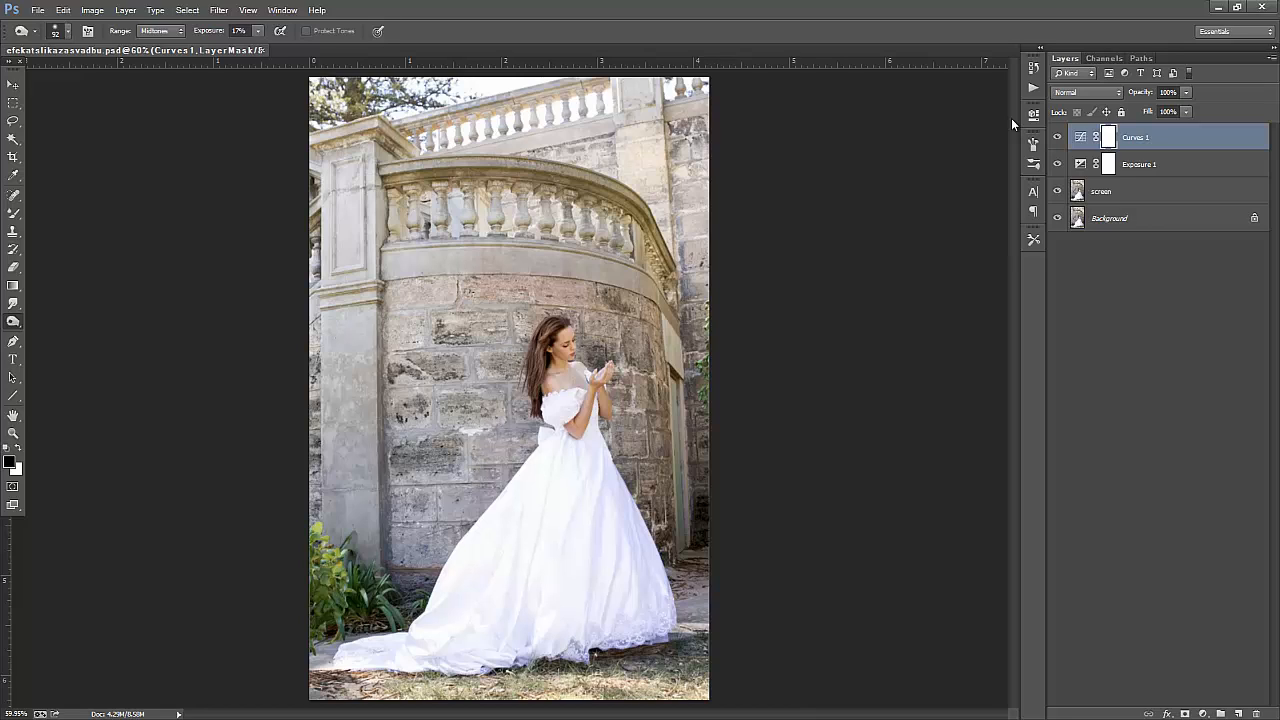
pyautogui.click(1203, 713)
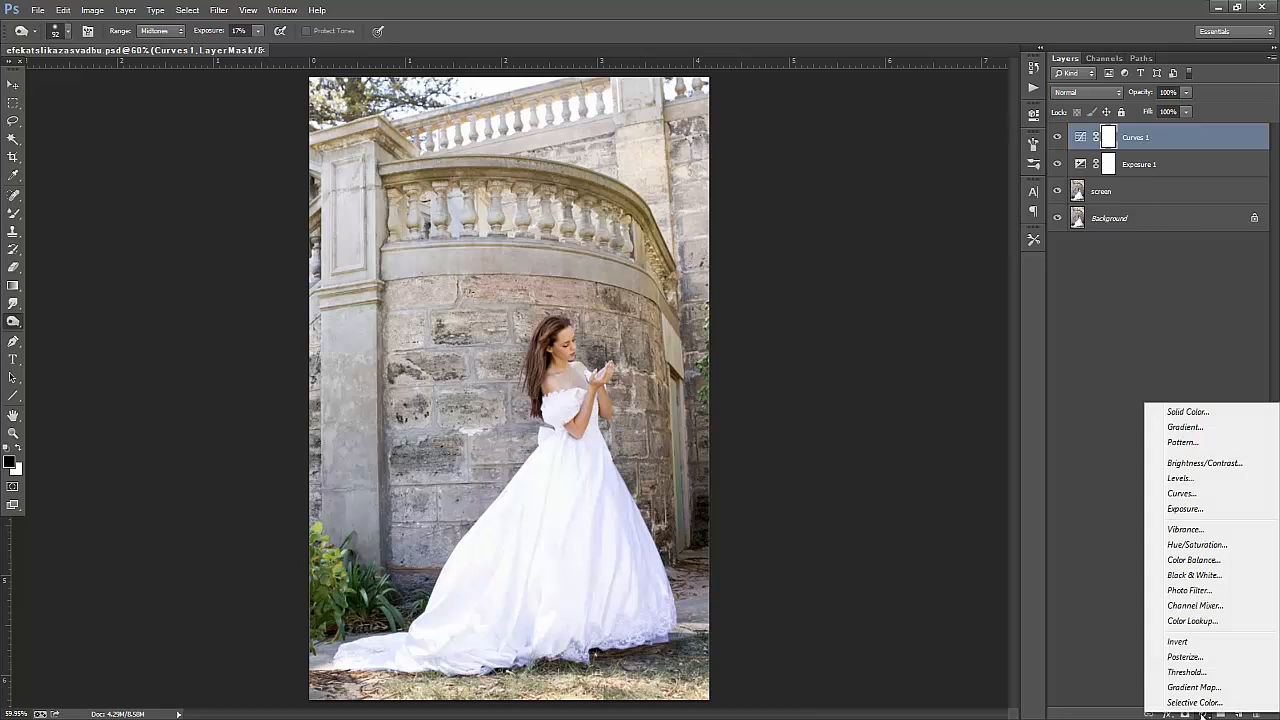
pyautogui.click(1200, 531)
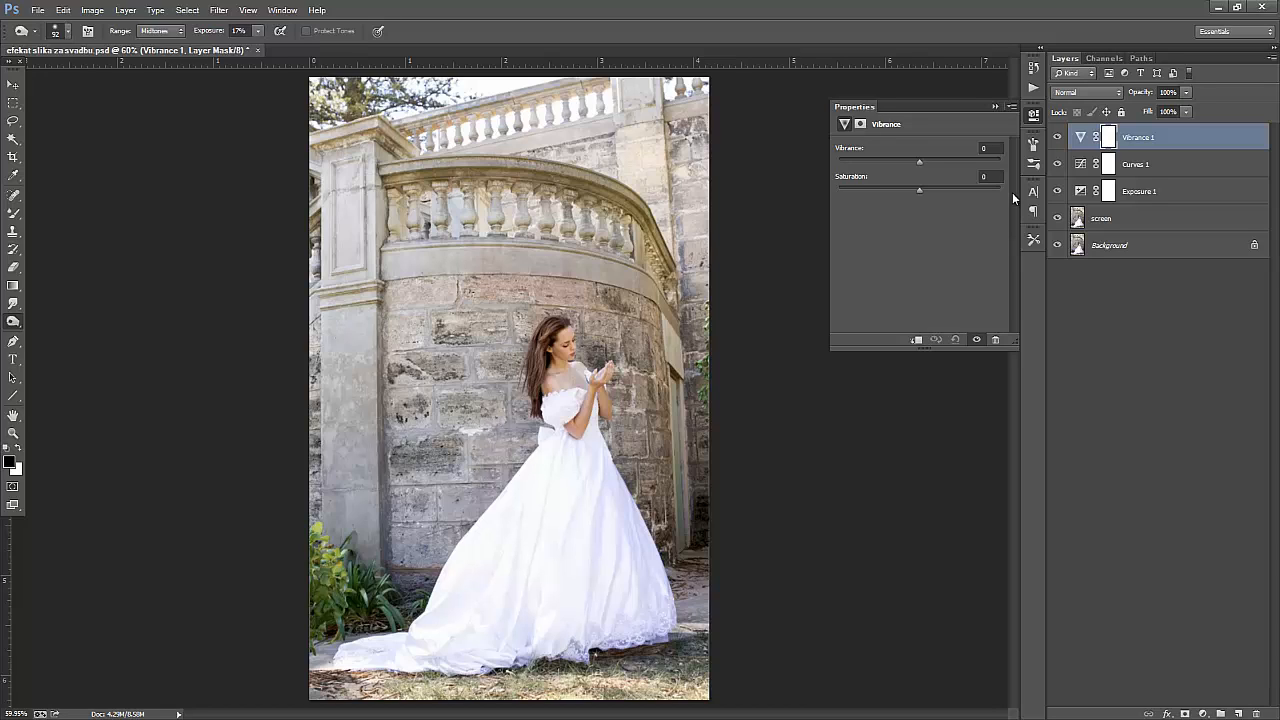
pyautogui.click(990, 148)
pyautogui.write('50')
# - Try the Vibrance layer's saturation at -100 and reset it to 0
pyautogui.click(995, 176)
pyautogui.moveTo(919, 190); pyautogui.dragTo(827, 187)
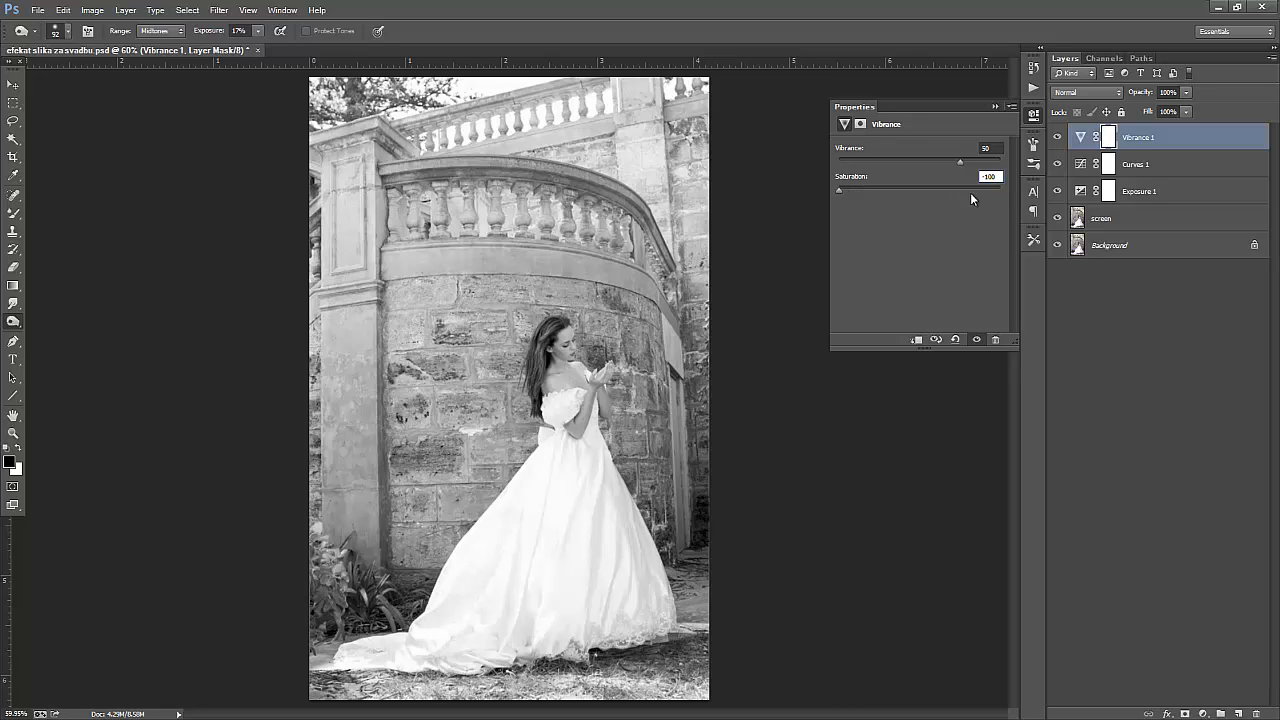
pyautogui.click(993, 177)
pyautogui.write('0')
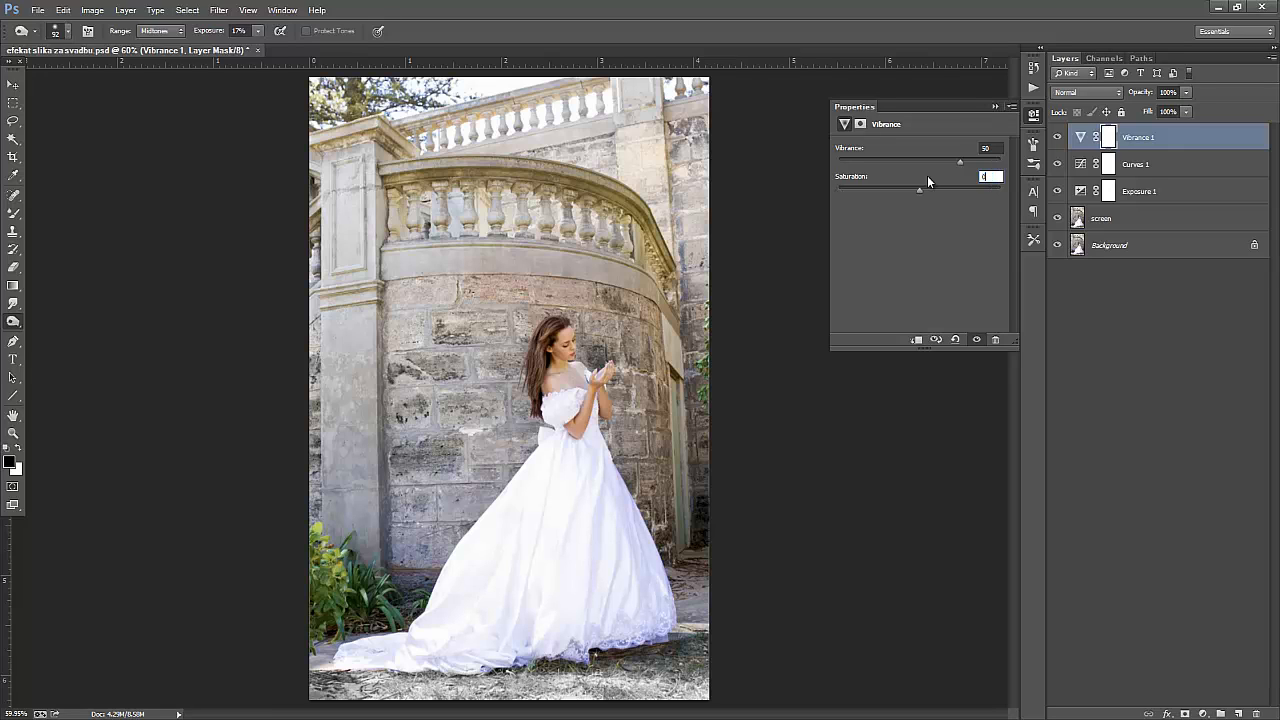
# - Try strongly raised saturation on the Vibrance layer, from +69 through +81 to +97, examining the bride close up
pyautogui.moveTo(923, 188); pyautogui.dragTo(941, 195)
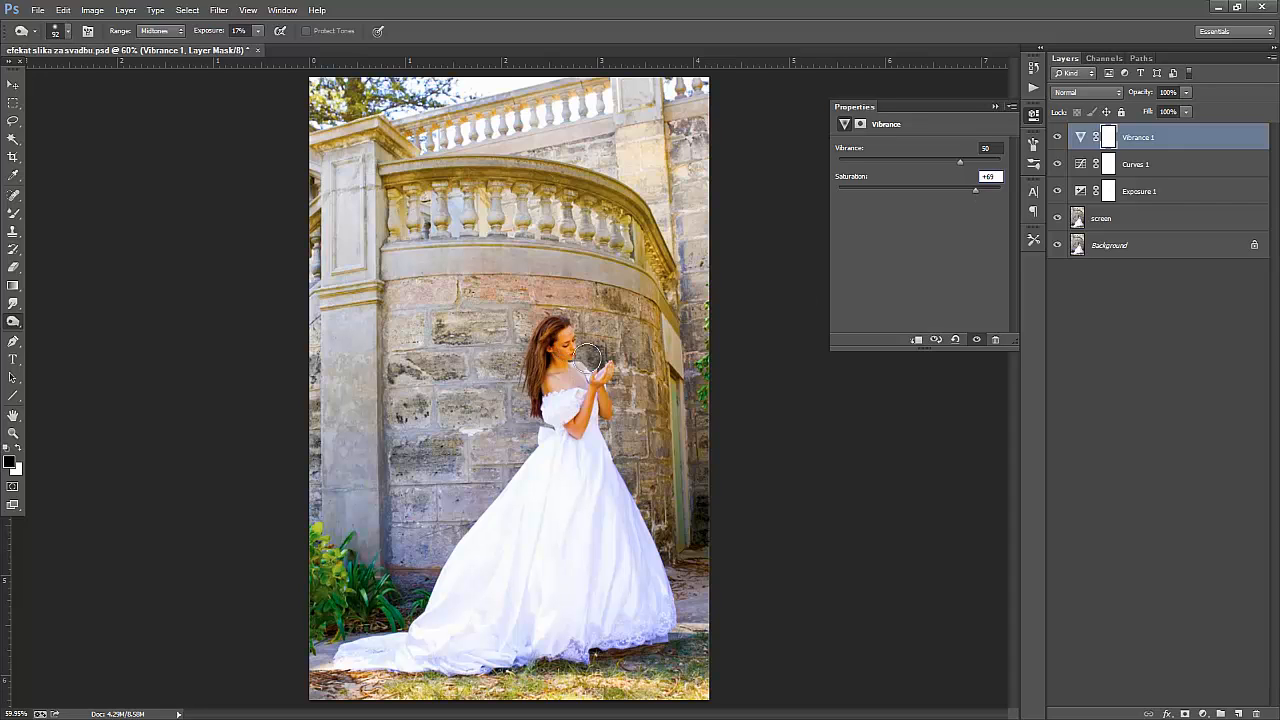
pyautogui.press('Up')
pyautogui.press('Up')
pyautogui.press('Up')
pyautogui.press('Up')
pyautogui.press('Up')
pyautogui.press('Up')
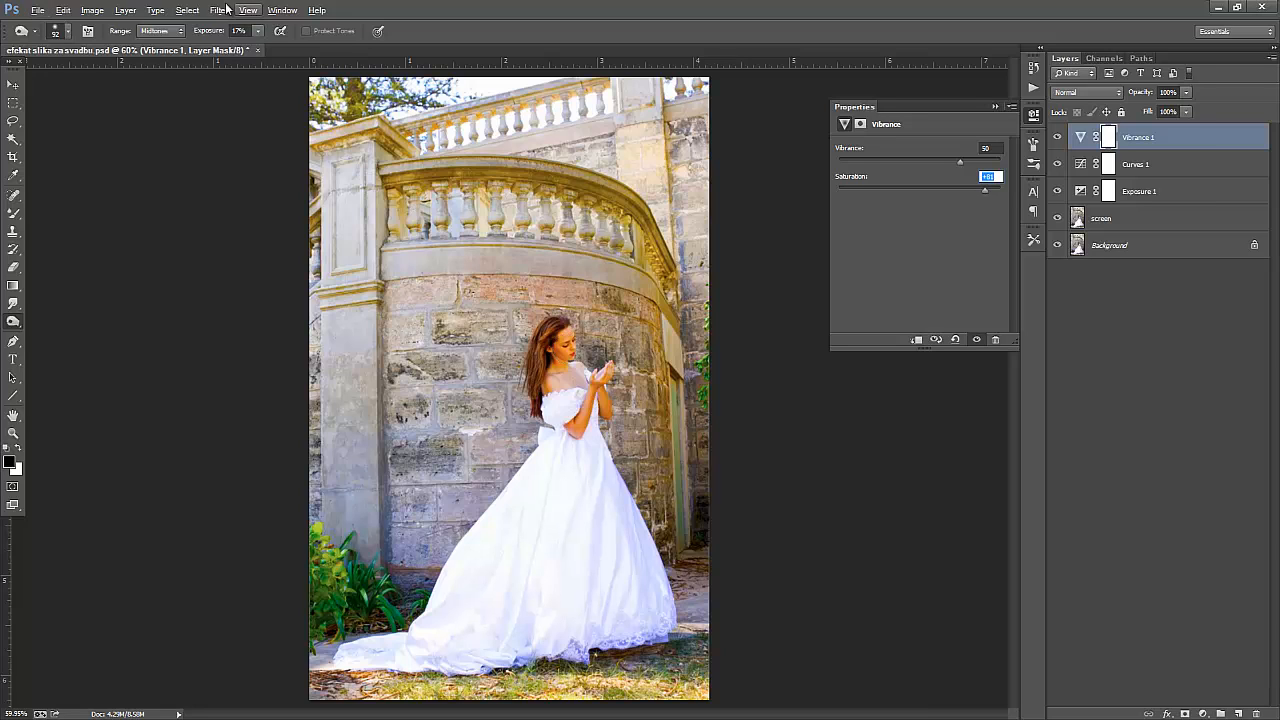
pyautogui.press('v')
pyautogui.press('v')
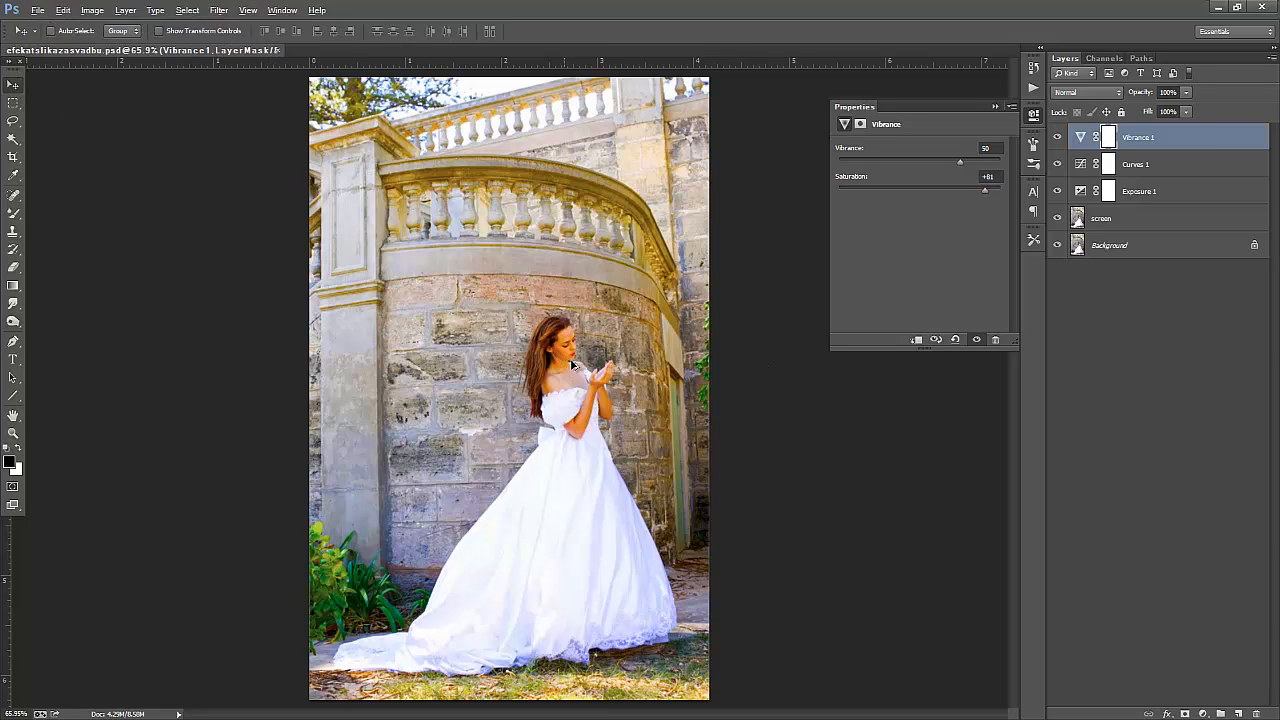
pyautogui.scroll(1, 571, 348)
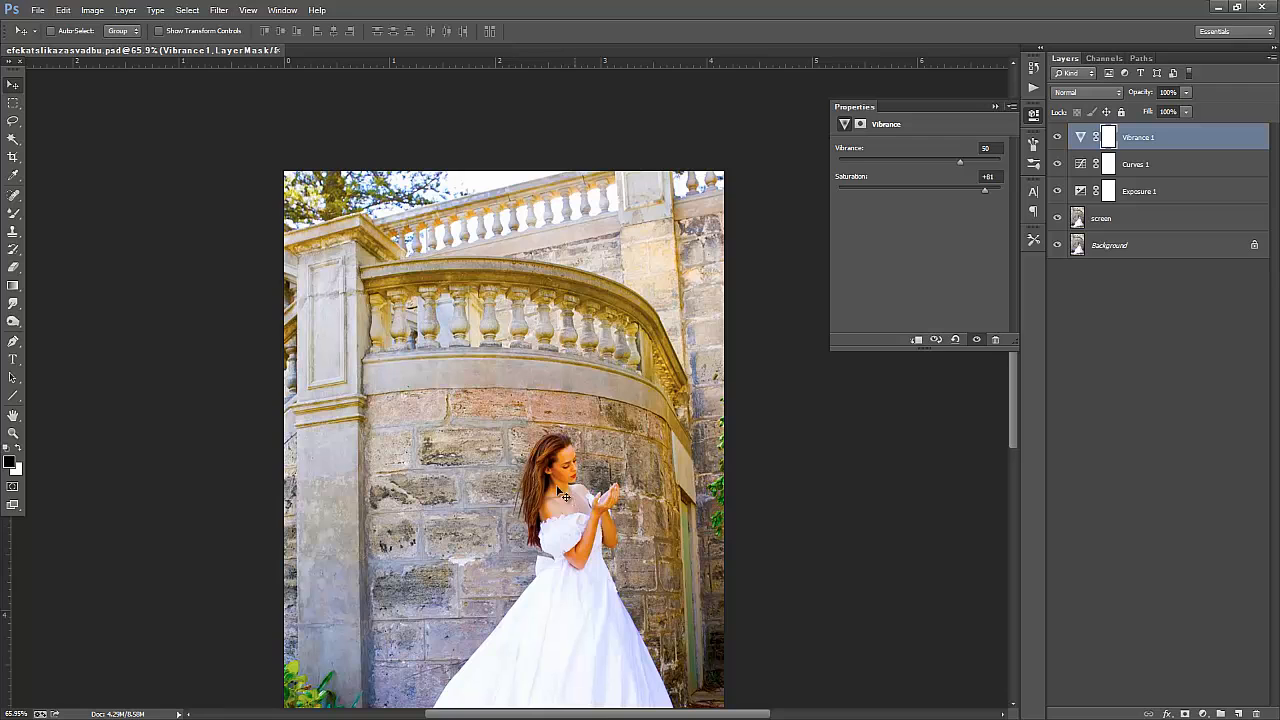
pyautogui.scroll(3, 563, 502)
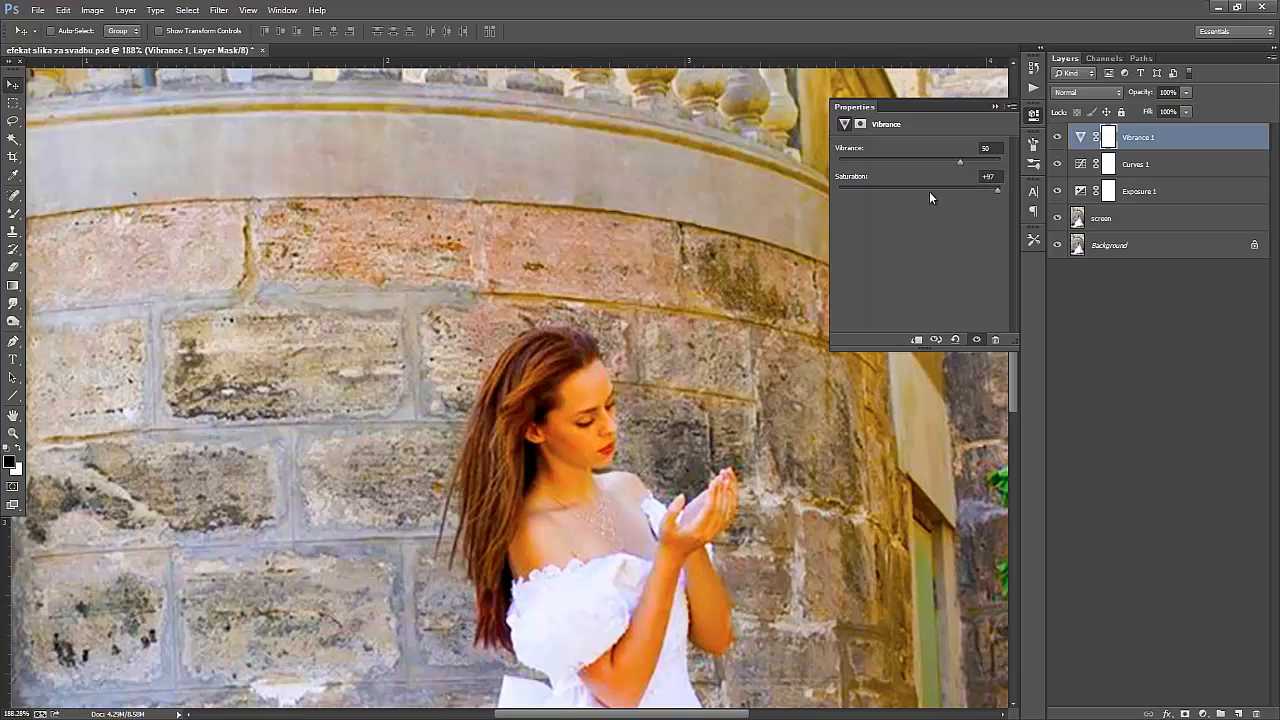
# - Try the Vibrance layer's saturation at -50 and -100, and return it to 0
pyautogui.moveTo(1003, 176); pyautogui.dragTo(939, 174)
pyautogui.write('-50')
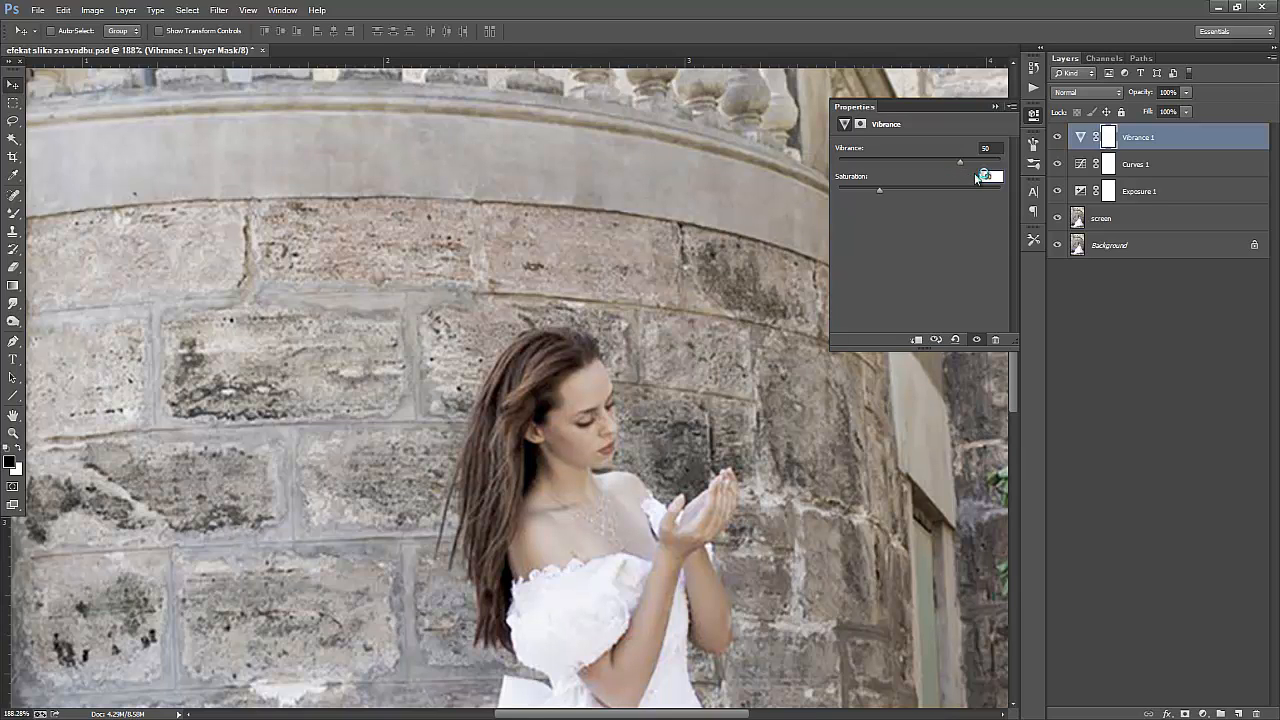
pyautogui.moveTo(987, 176); pyautogui.dragTo(939, 169)
pyautogui.write('-100')
pyautogui.moveTo(998, 176); pyautogui.dragTo(930, 195)
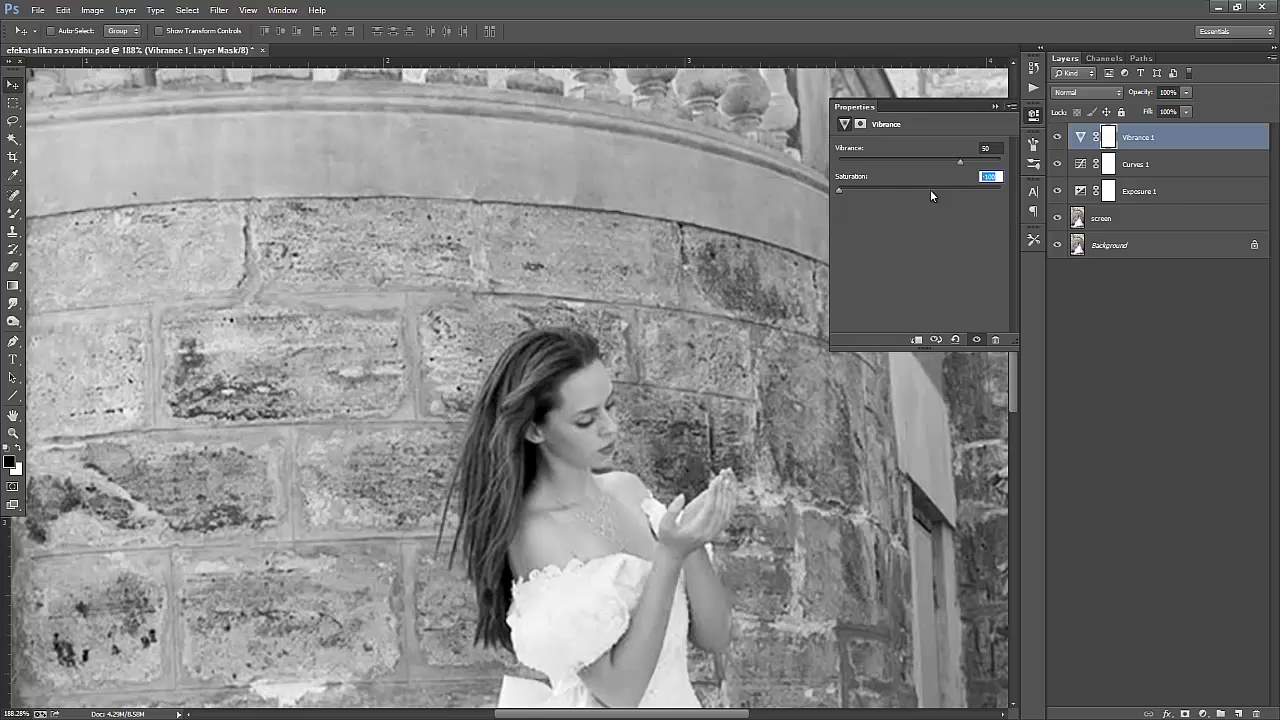
pyautogui.write('0')
pyautogui.click(996, 107)
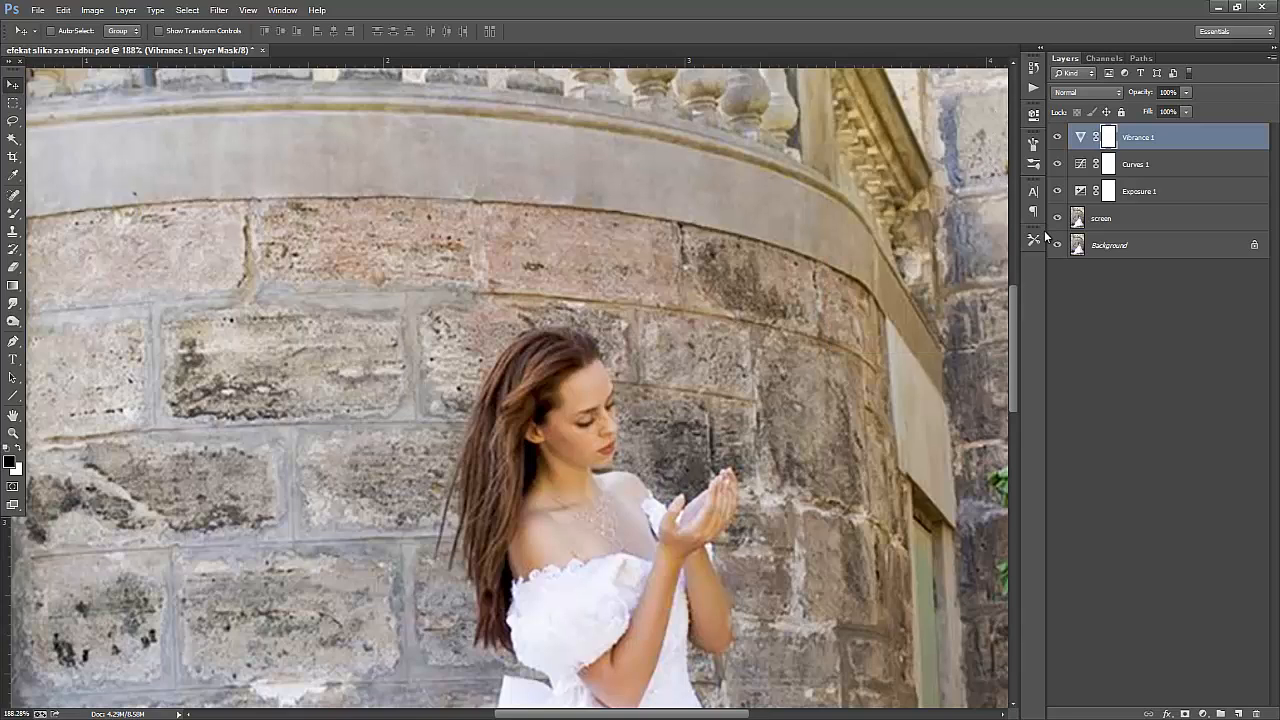
# - Add a Gradient Map adjustment layer above the Vibrance layer and reset the gradient presets to the defaults
pyautogui.click(1203, 713)
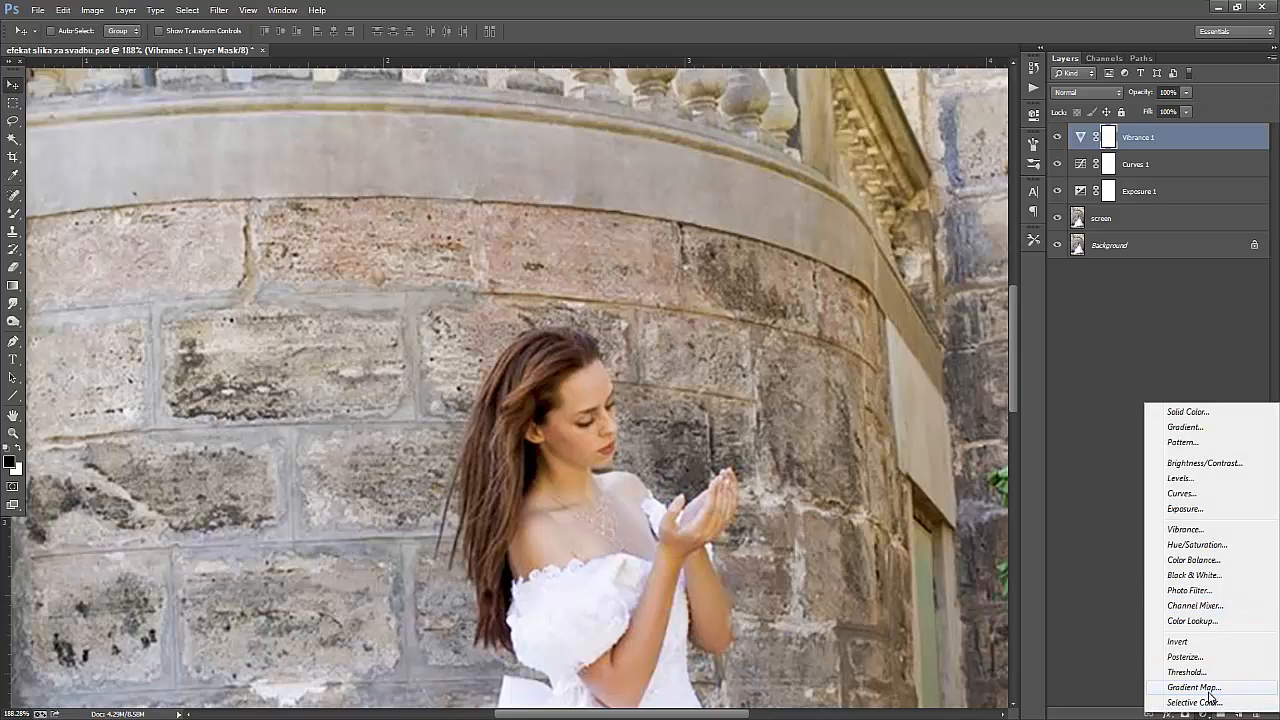
pyautogui.click(1210, 690)
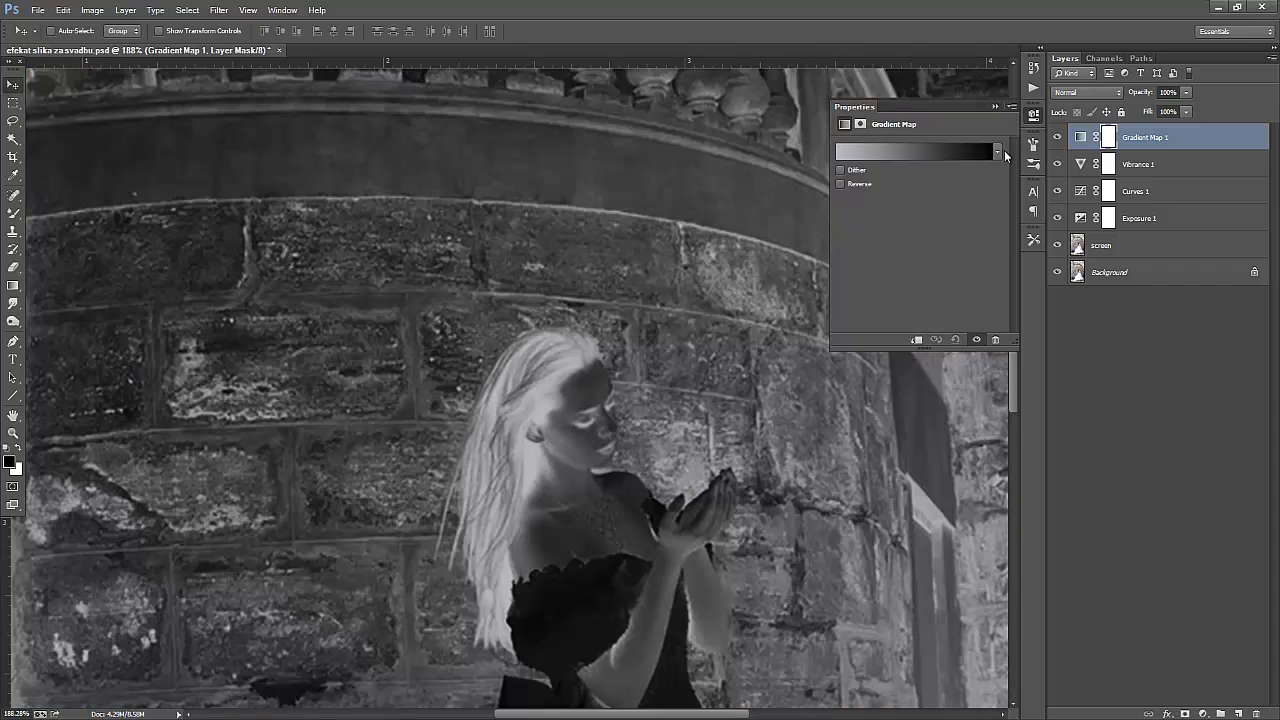
pyautogui.click(995, 152)
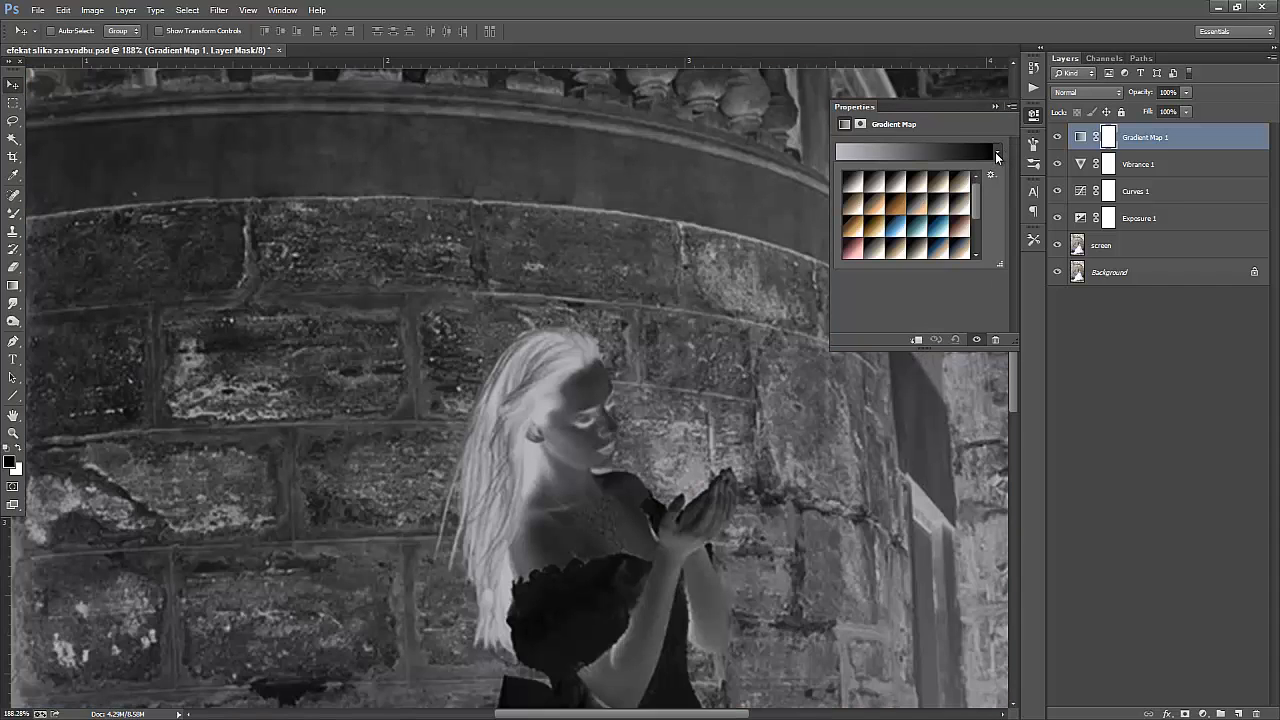
pyautogui.click(995, 152)
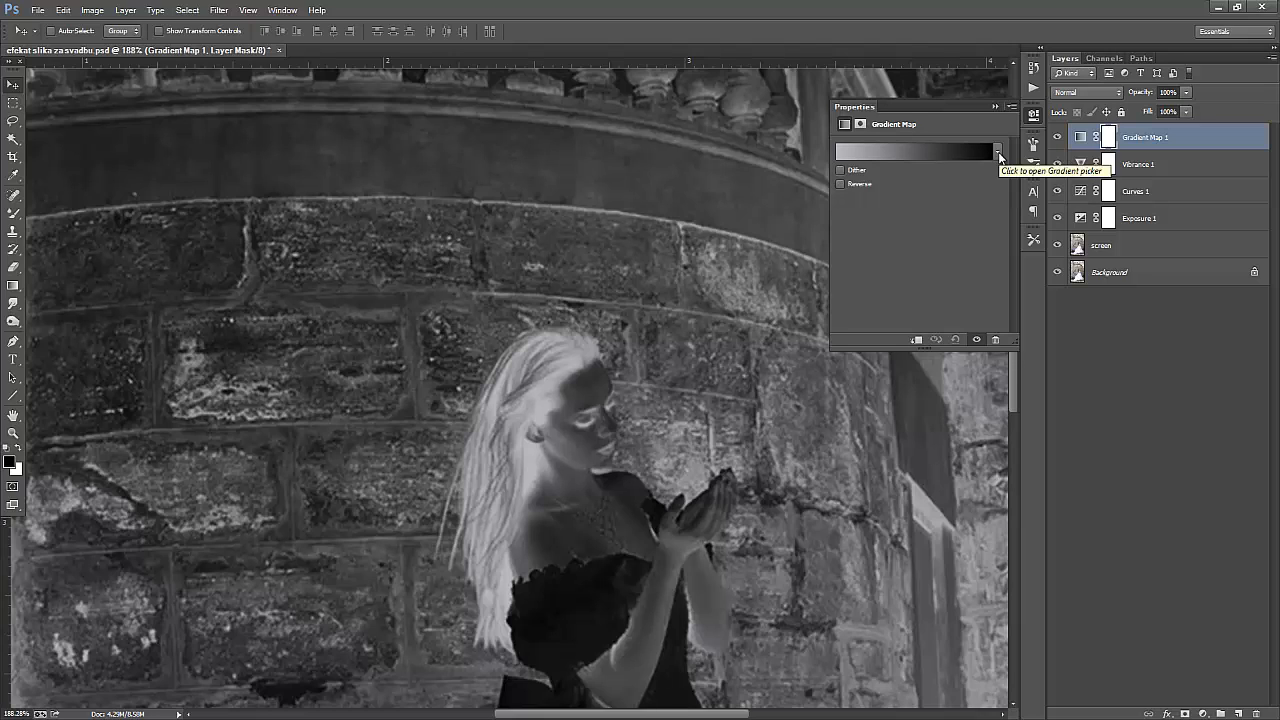
pyautogui.click(998, 154)
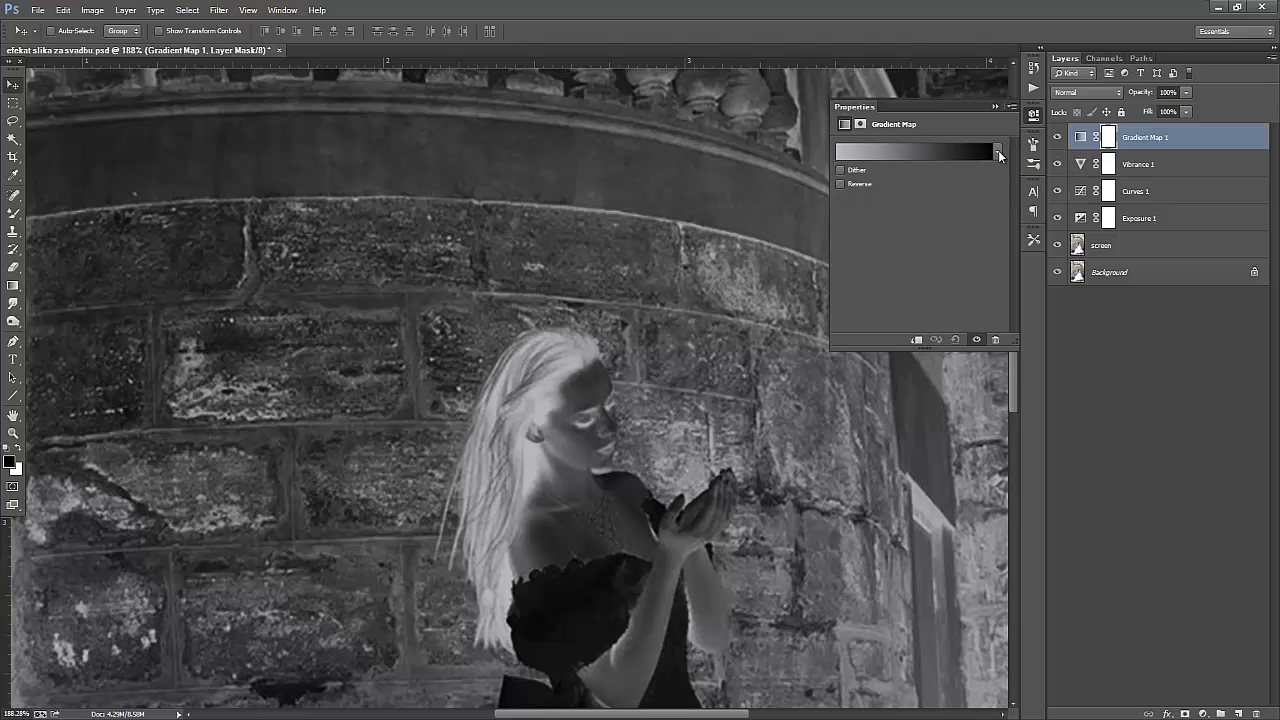
pyautogui.click(992, 177)
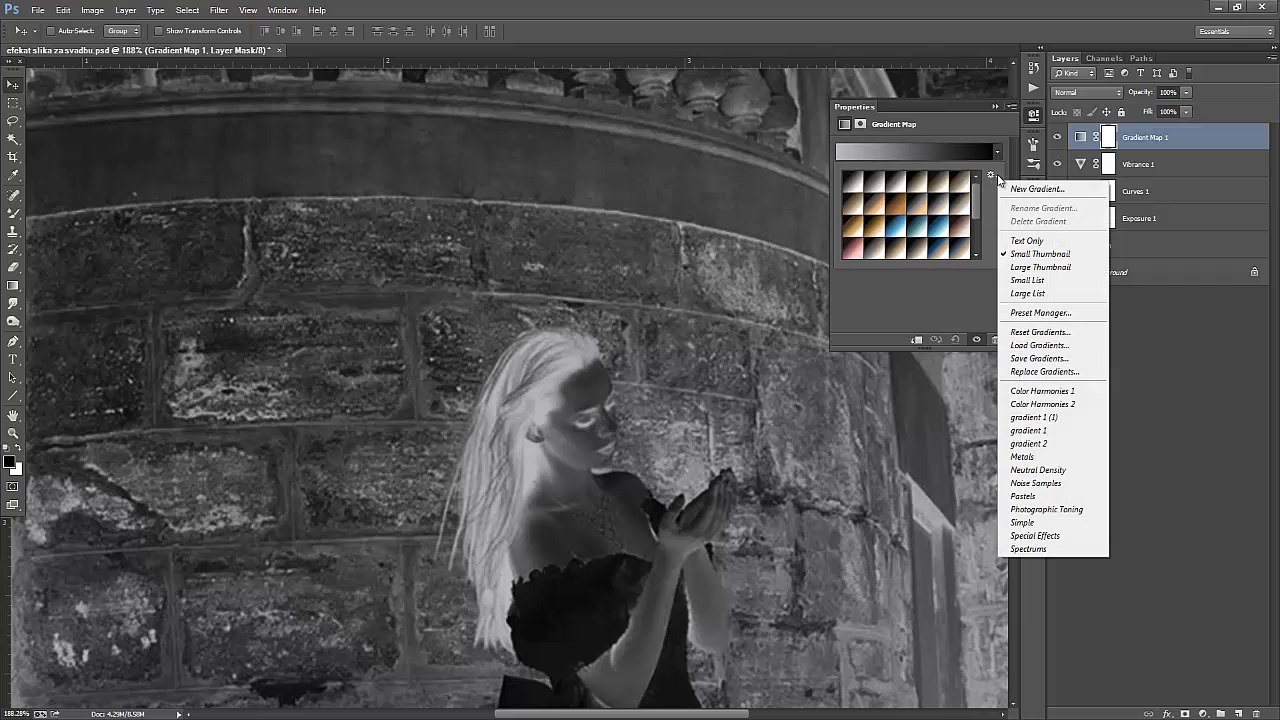
pyautogui.click(1043, 332)
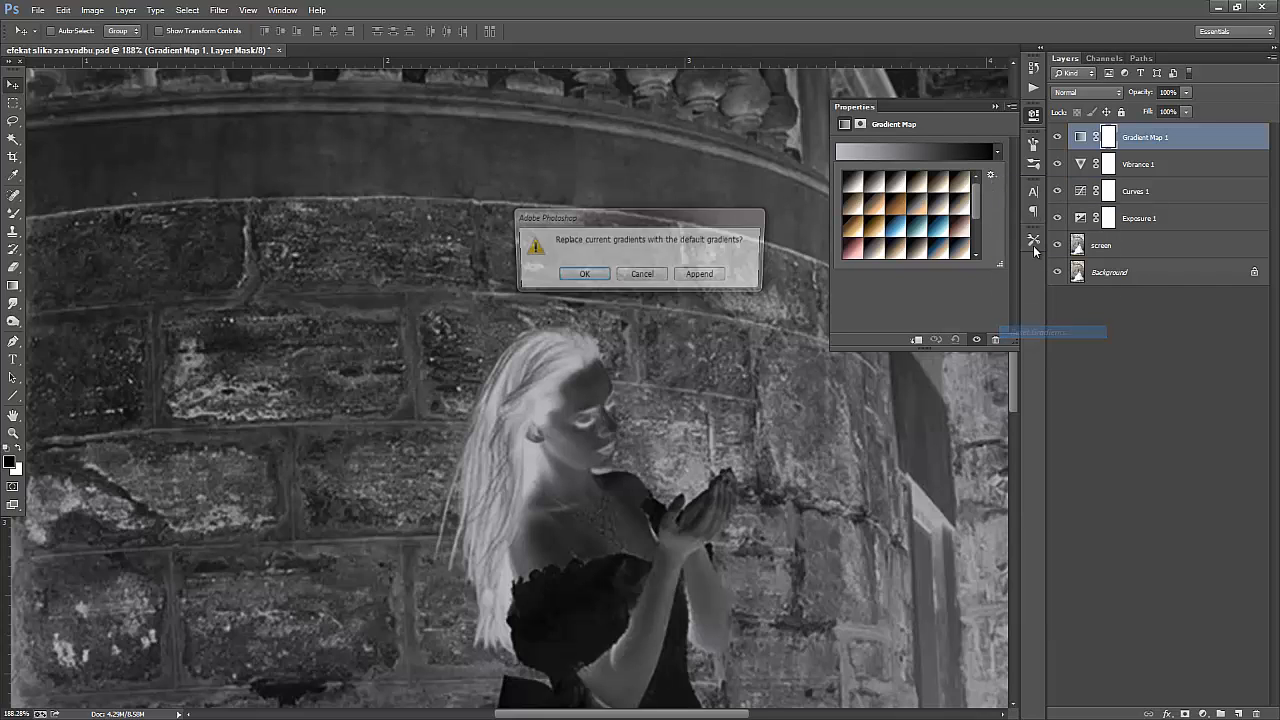
pyautogui.click(581, 276)
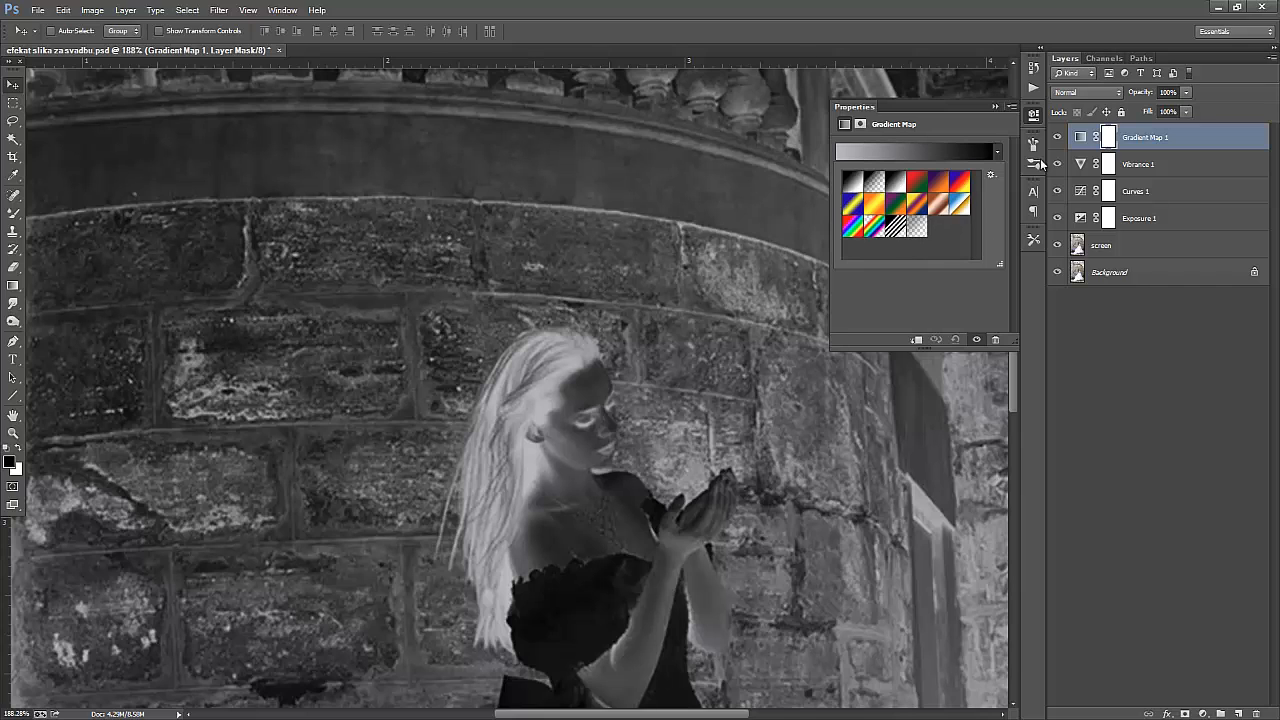
# - Replace the gradient presets with the Photographic Toning set
pyautogui.click(991, 177)
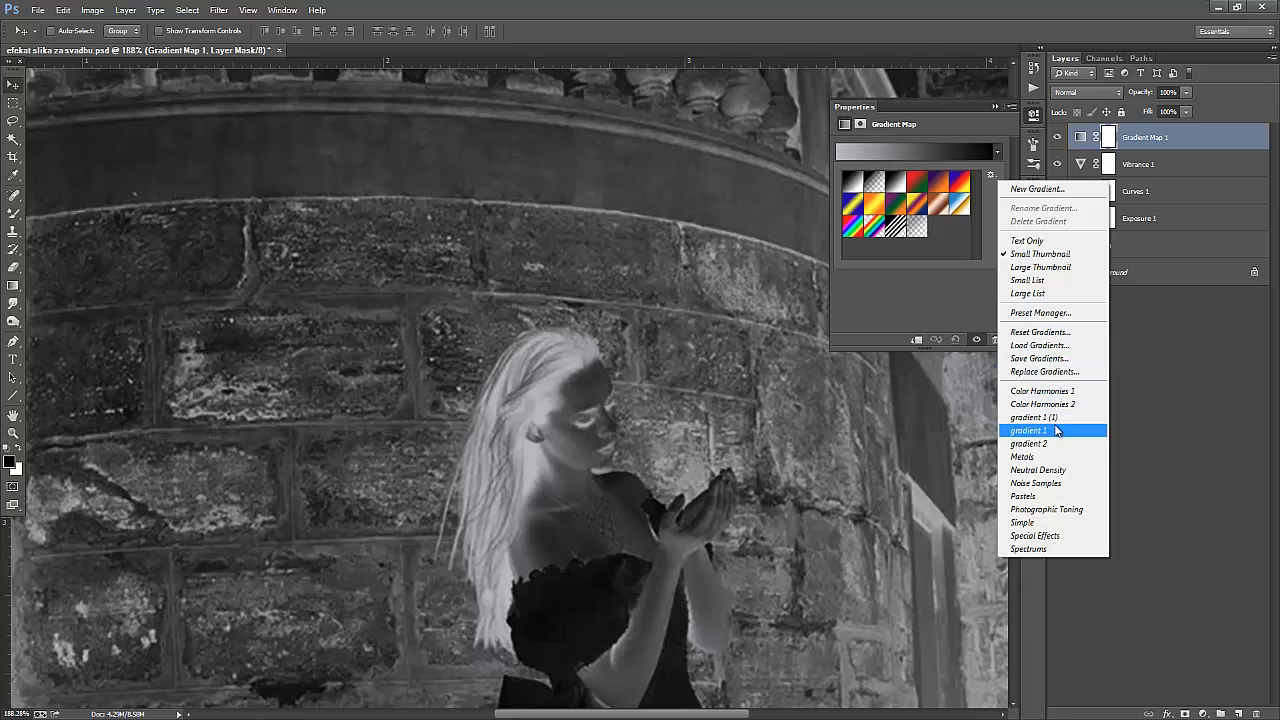
pyautogui.click(1052, 512)
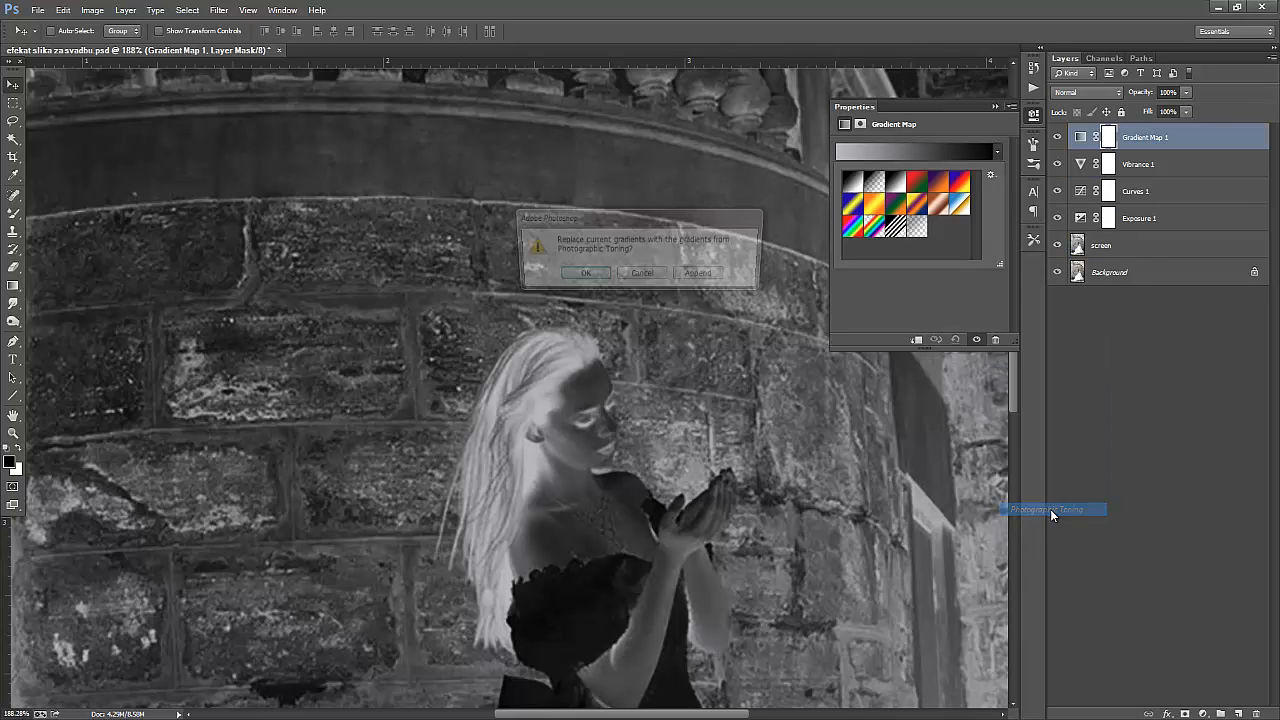
pyautogui.click(581, 276)
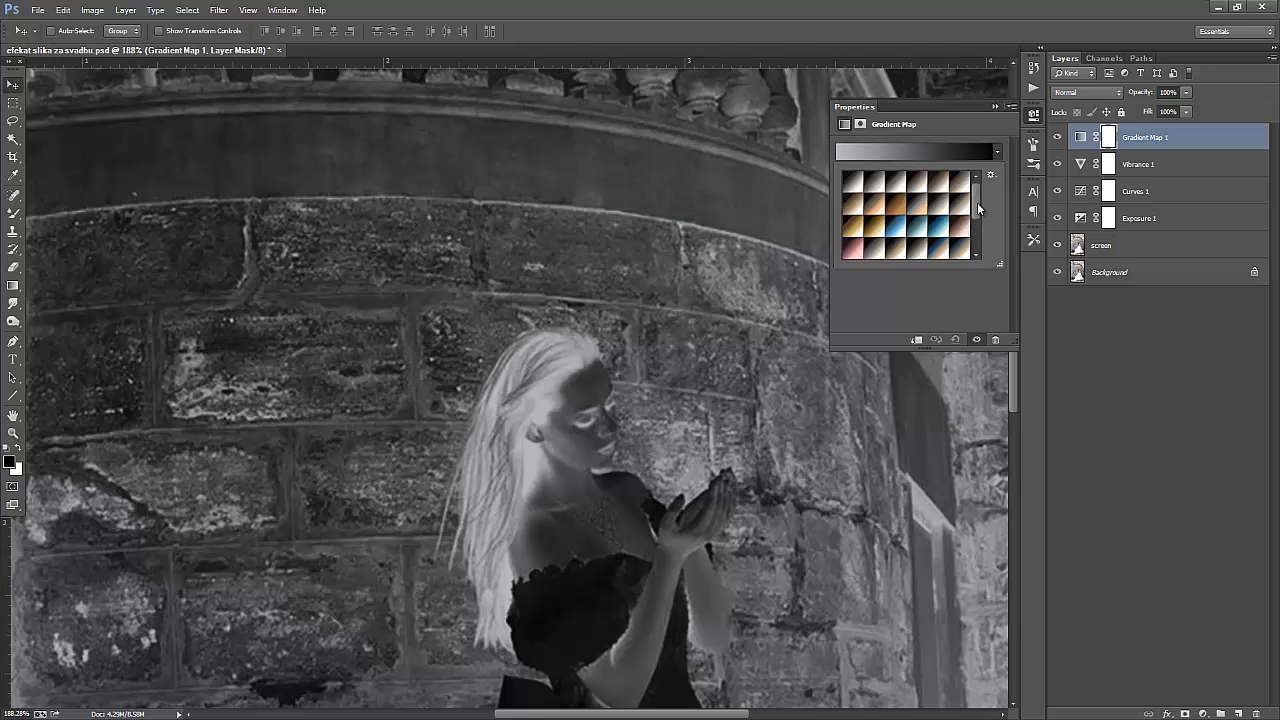
# - Compare two warm toning presets and apply the golden-brown sepia gradient, running from near-black to cream, to the Gradient Map
pyautogui.moveTo(977, 202)
pyautogui.mouseDown()
pyautogui.moveTo(977, 224)
pyautogui.moveTo(976, 208)
pyautogui.mouseUp()
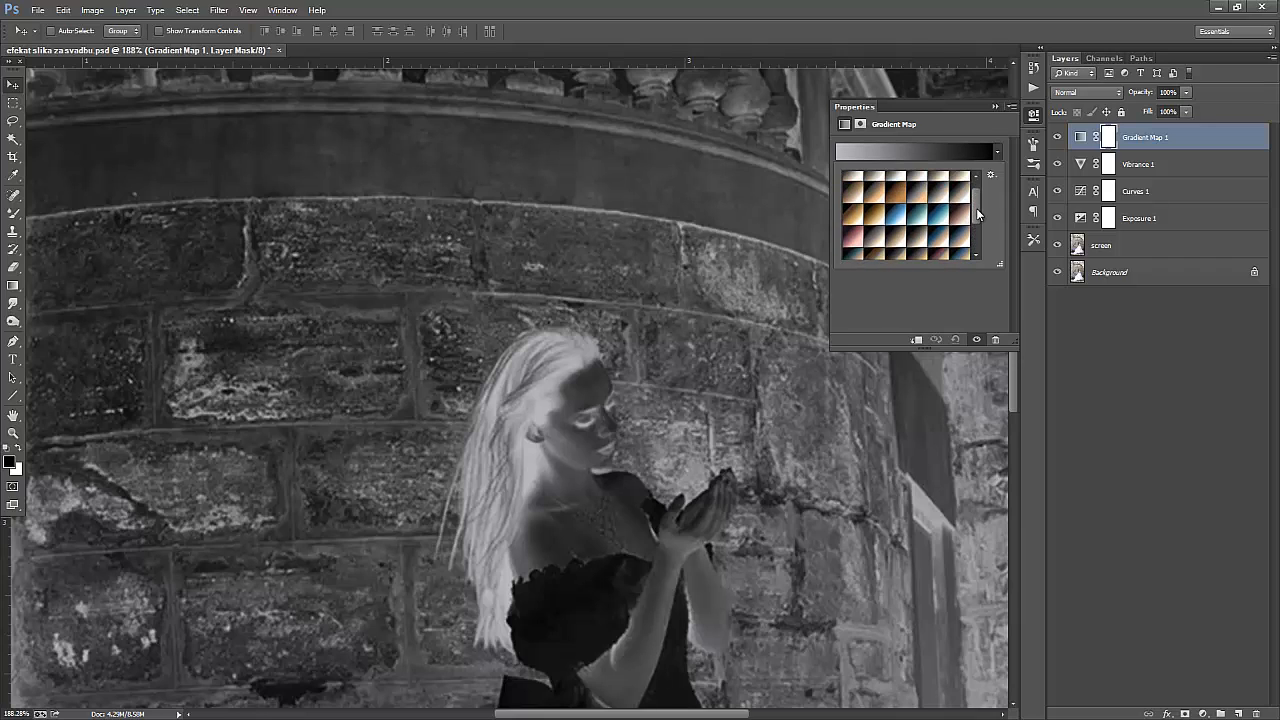
pyautogui.click(874, 216)
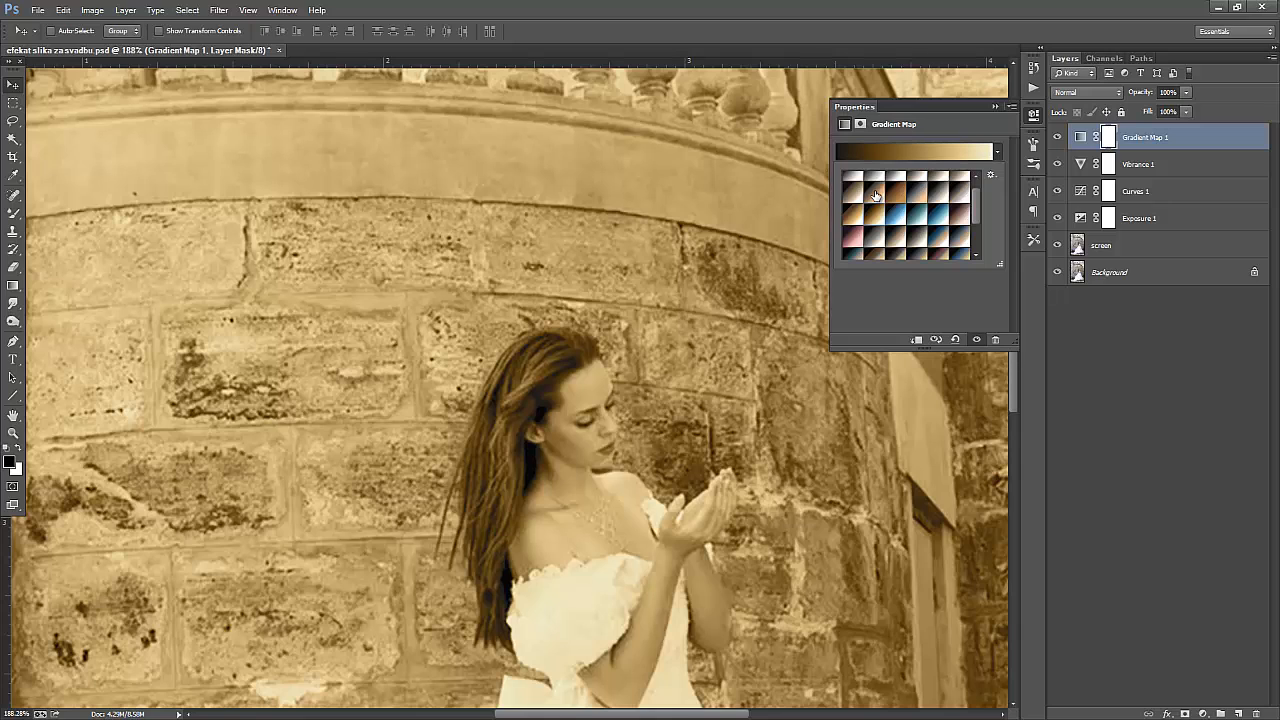
pyautogui.click(876, 195)
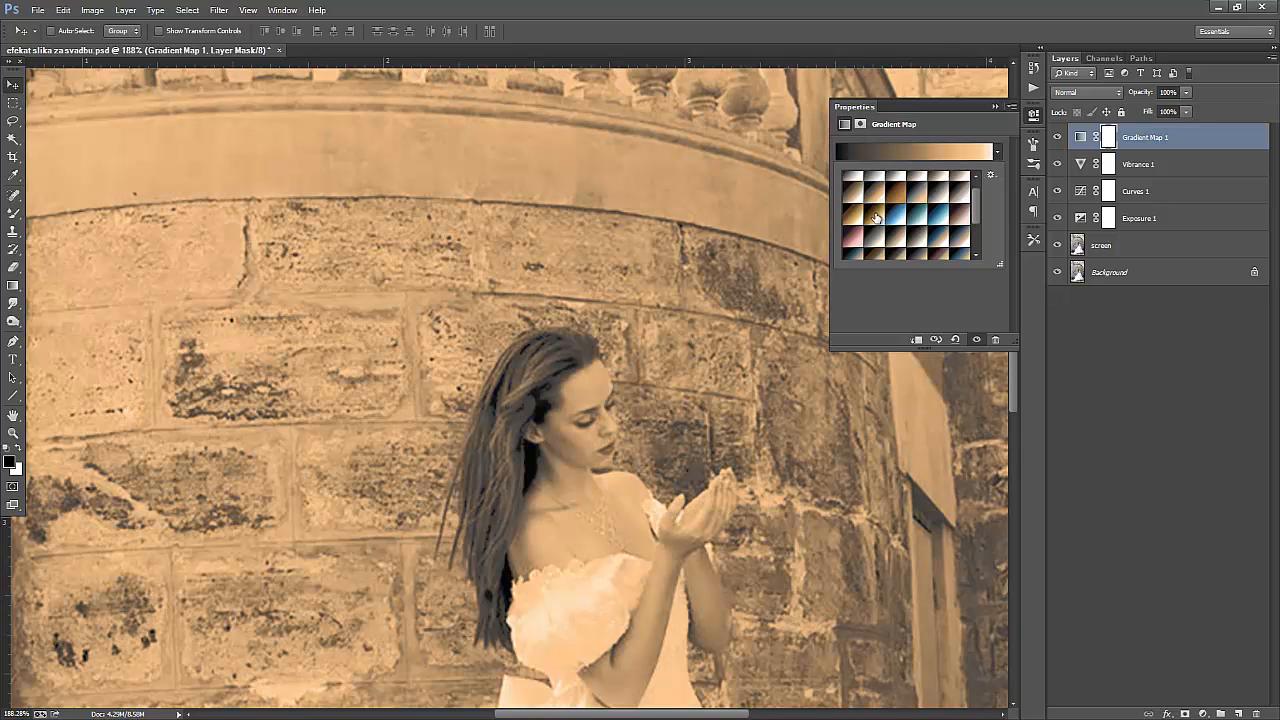
pyautogui.click(876, 216)
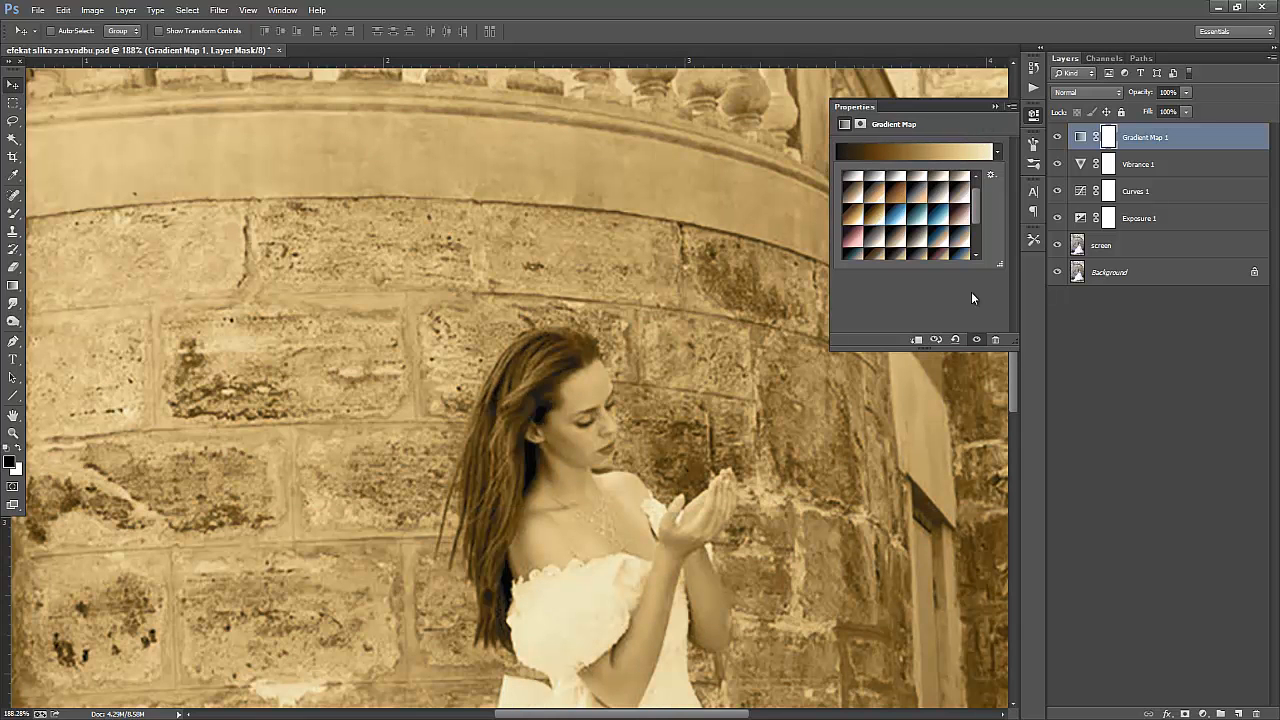
pyautogui.click(999, 153)
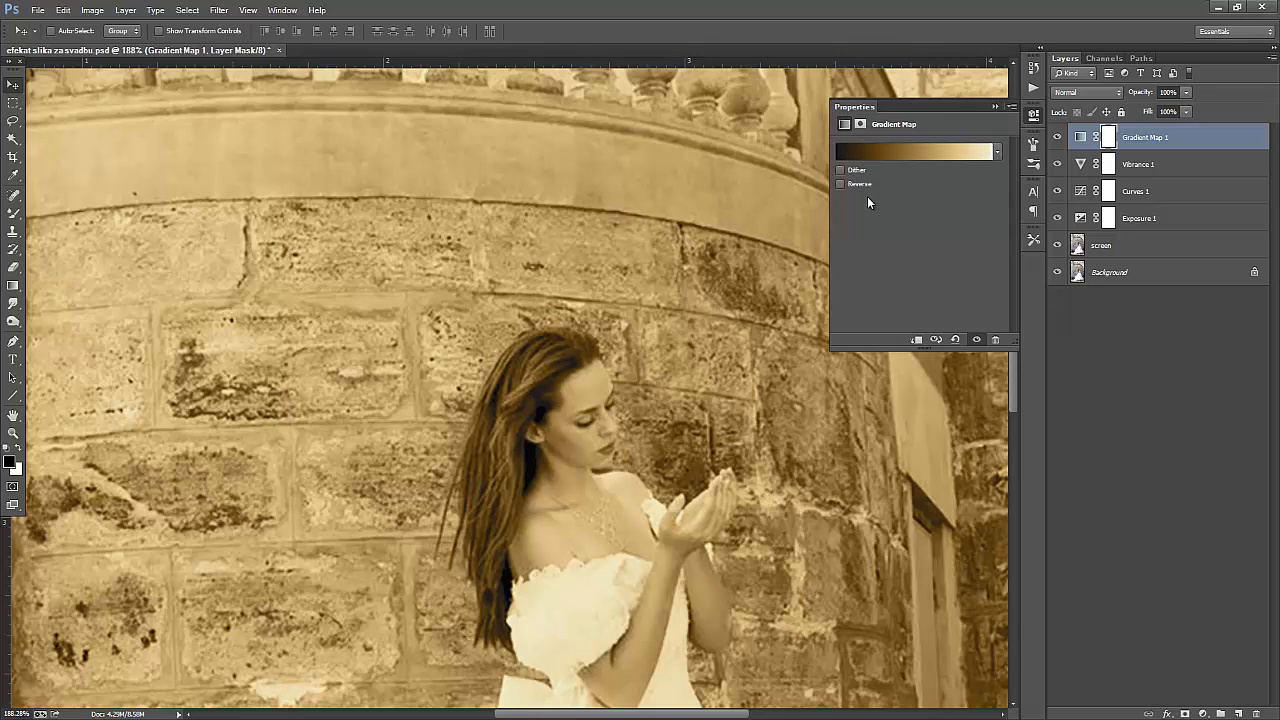
pyautogui.click(844, 184)
pyautogui.click(992, 107)
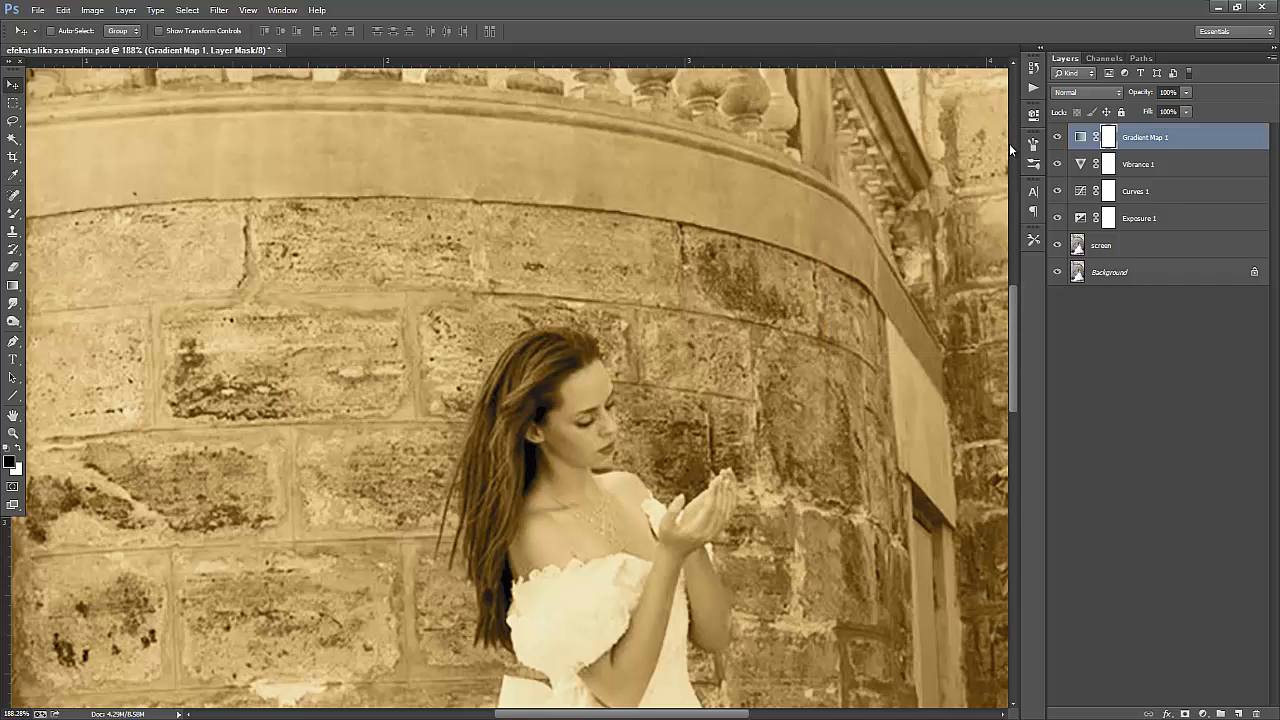
# - Set the Gradient Map layer's opacity to 40% with the whole photo in view
pyautogui.hotkey('ctrl', '0')
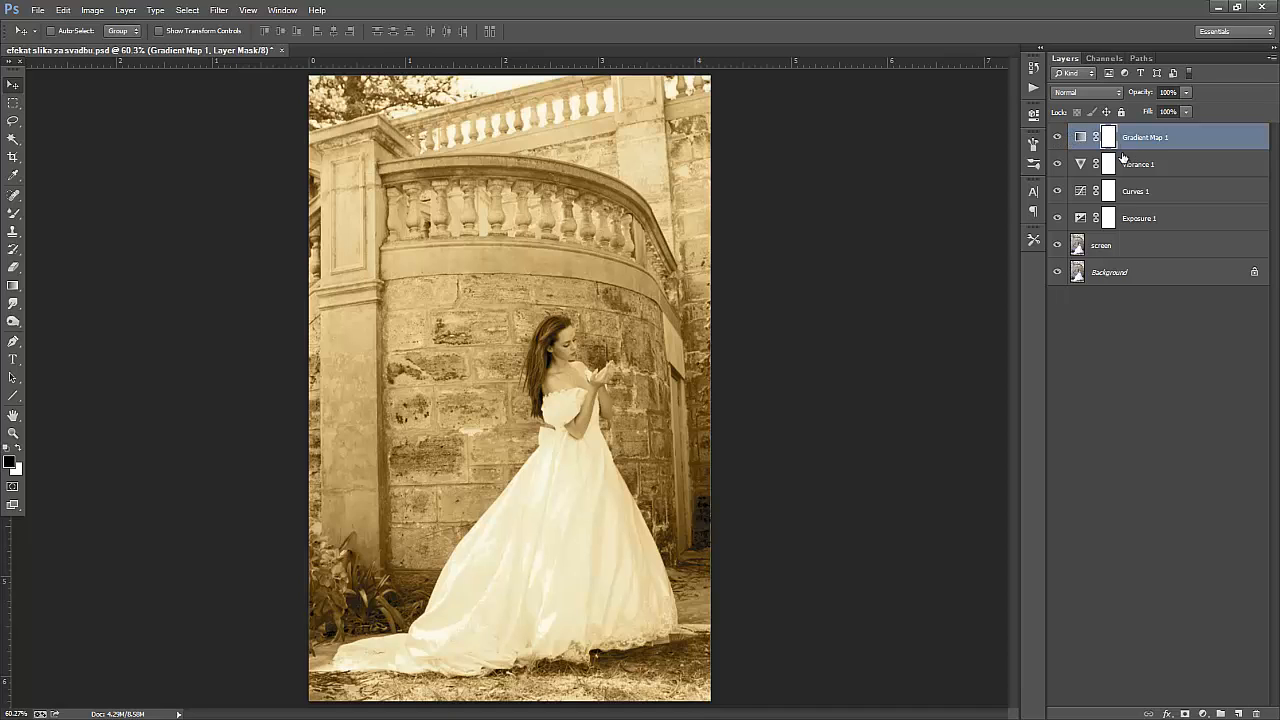
pyautogui.click(1168, 92)
pyautogui.write('40')
pyautogui.press('Return')
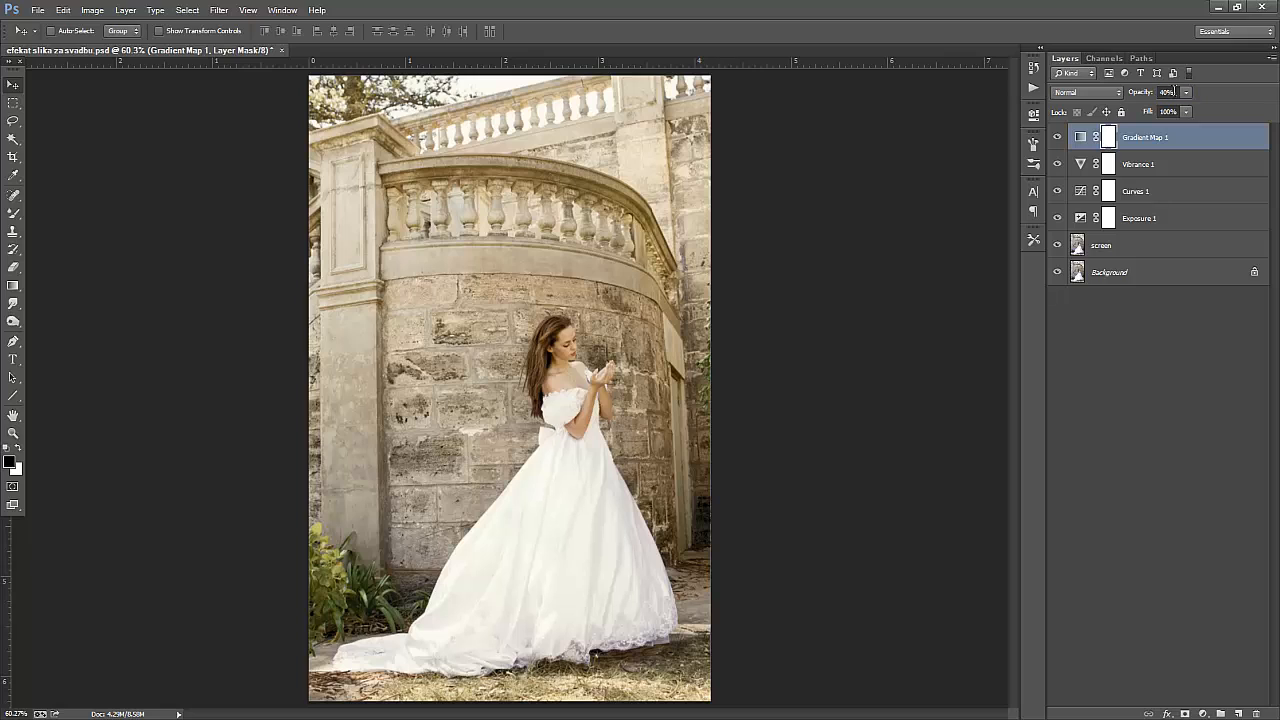
# - Set the Gradient Map layer's blending mode to Soft Light and compare the photo with the layer hidden and shown
pyautogui.click(1103, 96)
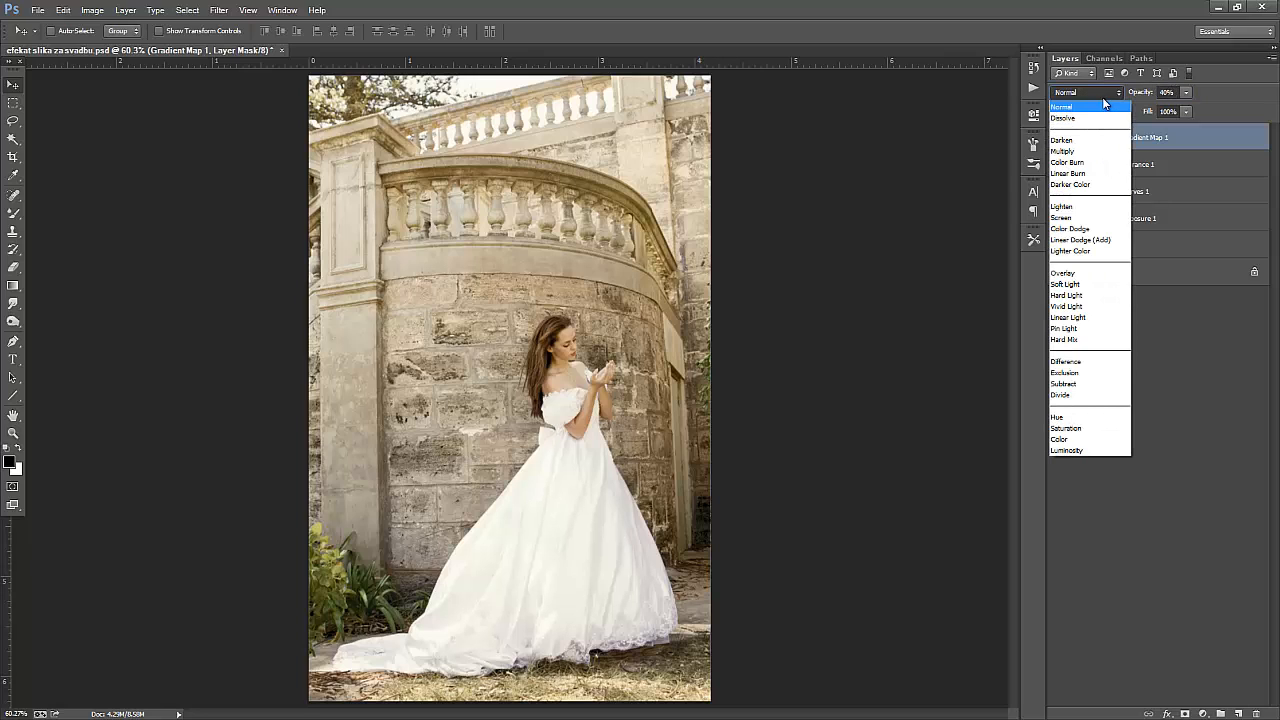
pyautogui.click(1078, 285)
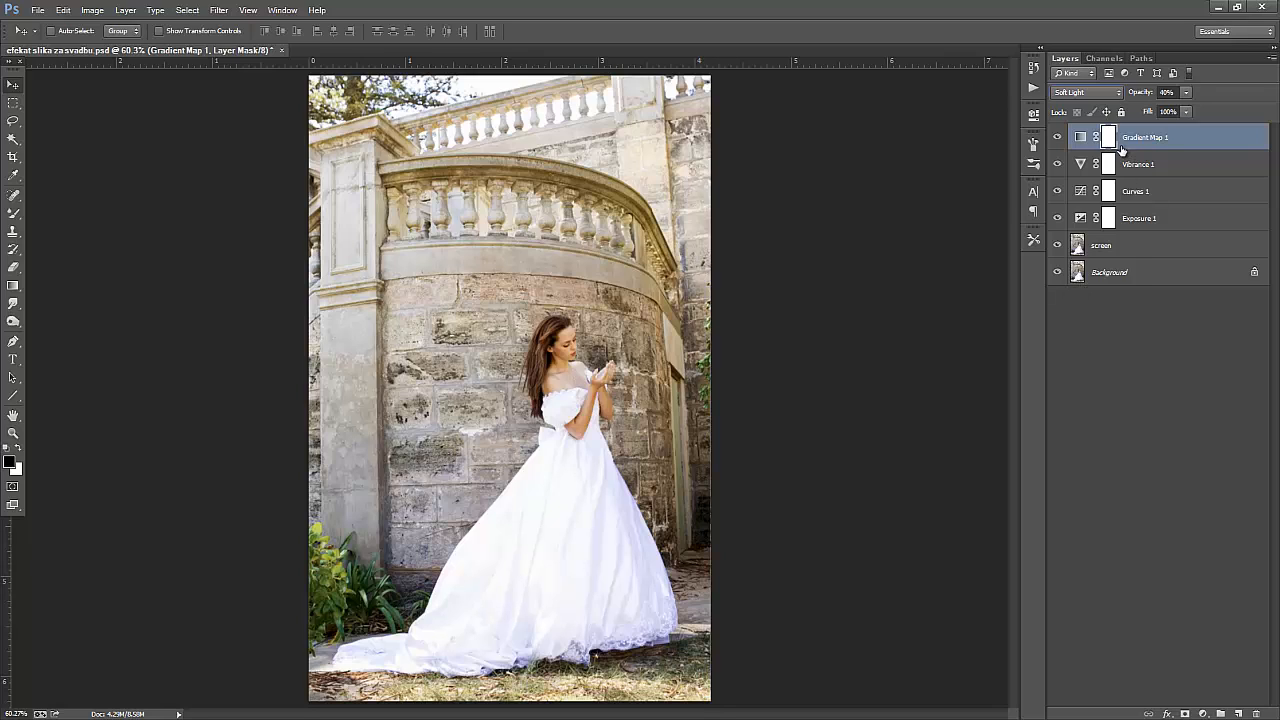
pyautogui.click(1058, 140)
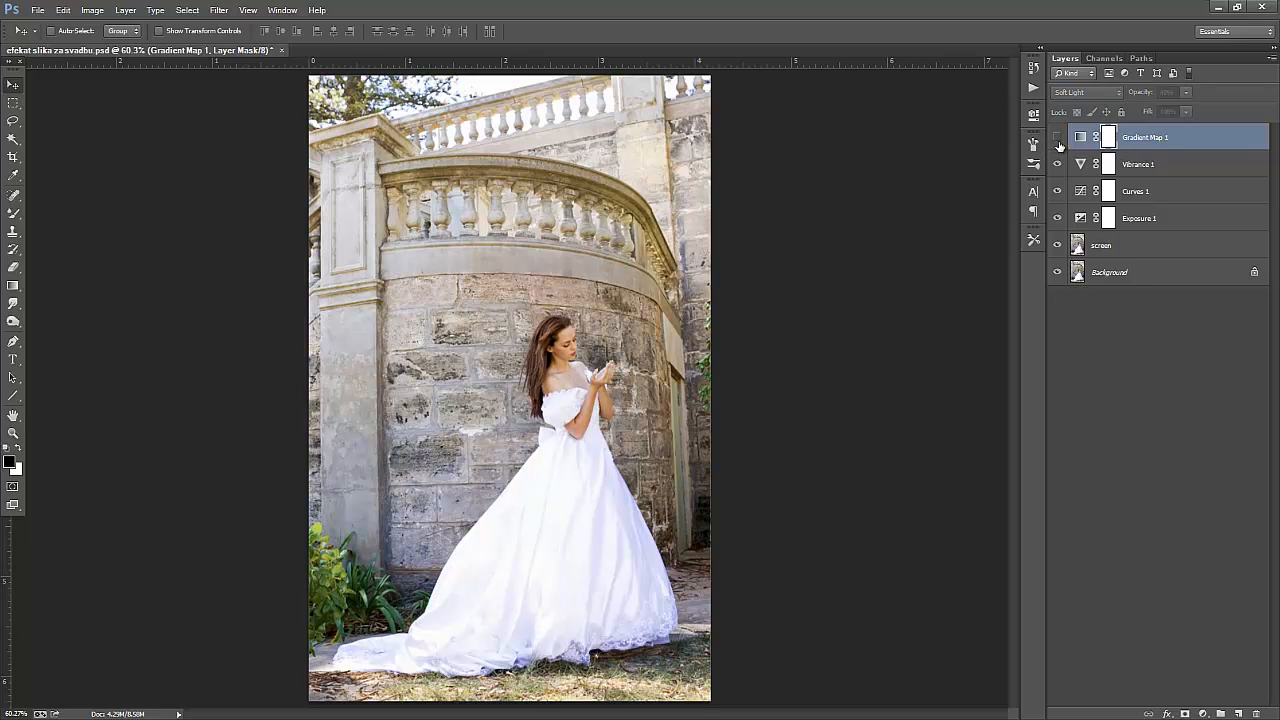
pyautogui.click(1058, 140)
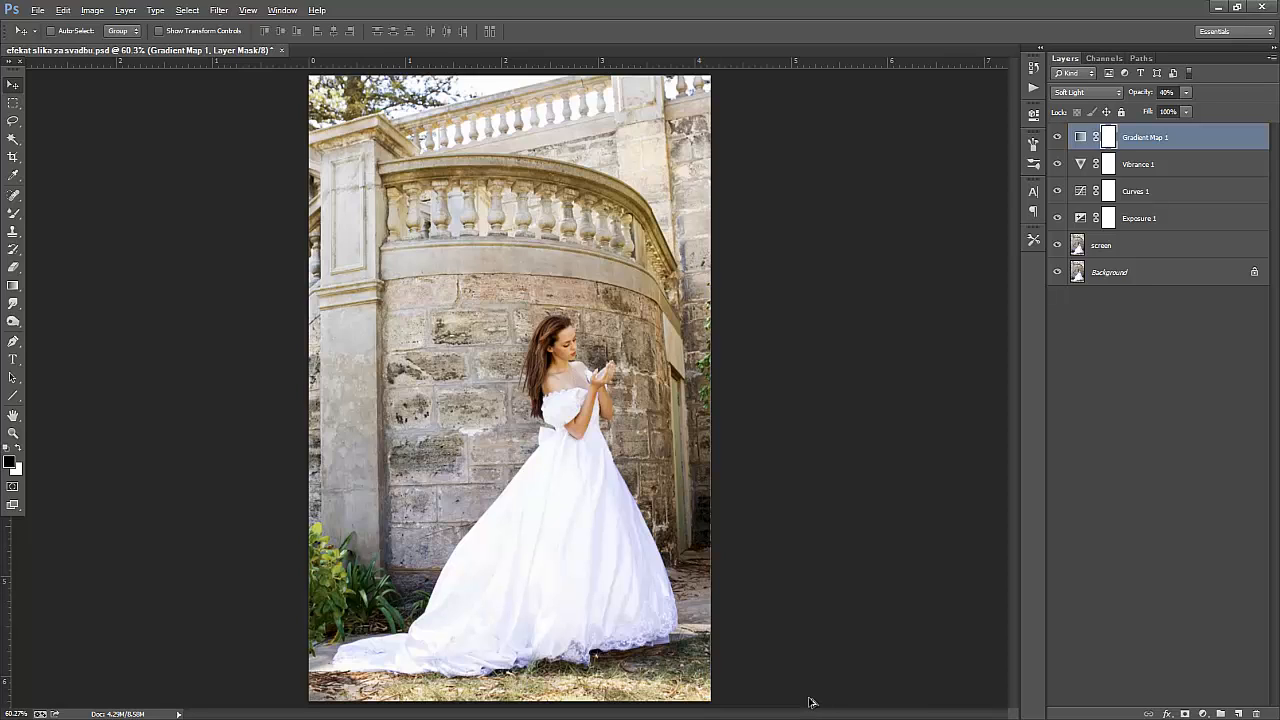
# - Stamp all visible layers into a new top layer and convert it to a Smart Object
pyautogui.hotkey('ctrl', 'shift', 'alt', 'e')
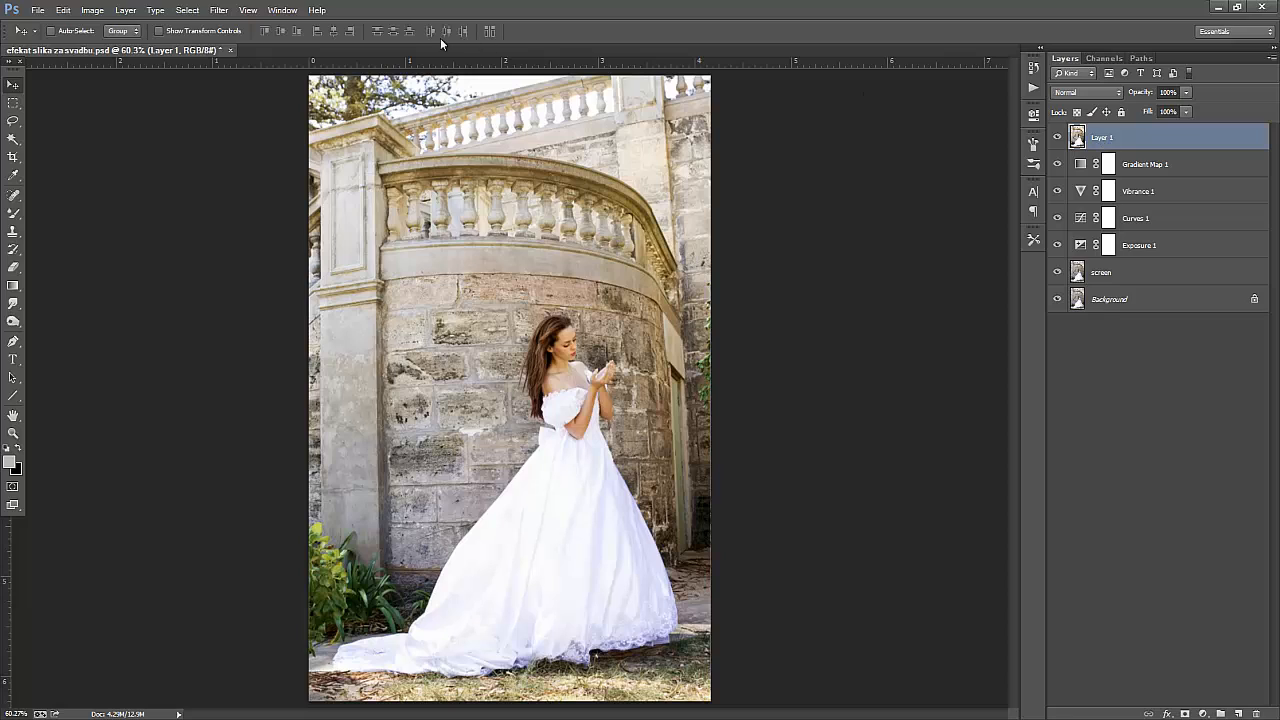
pyautogui.click(220, 11)
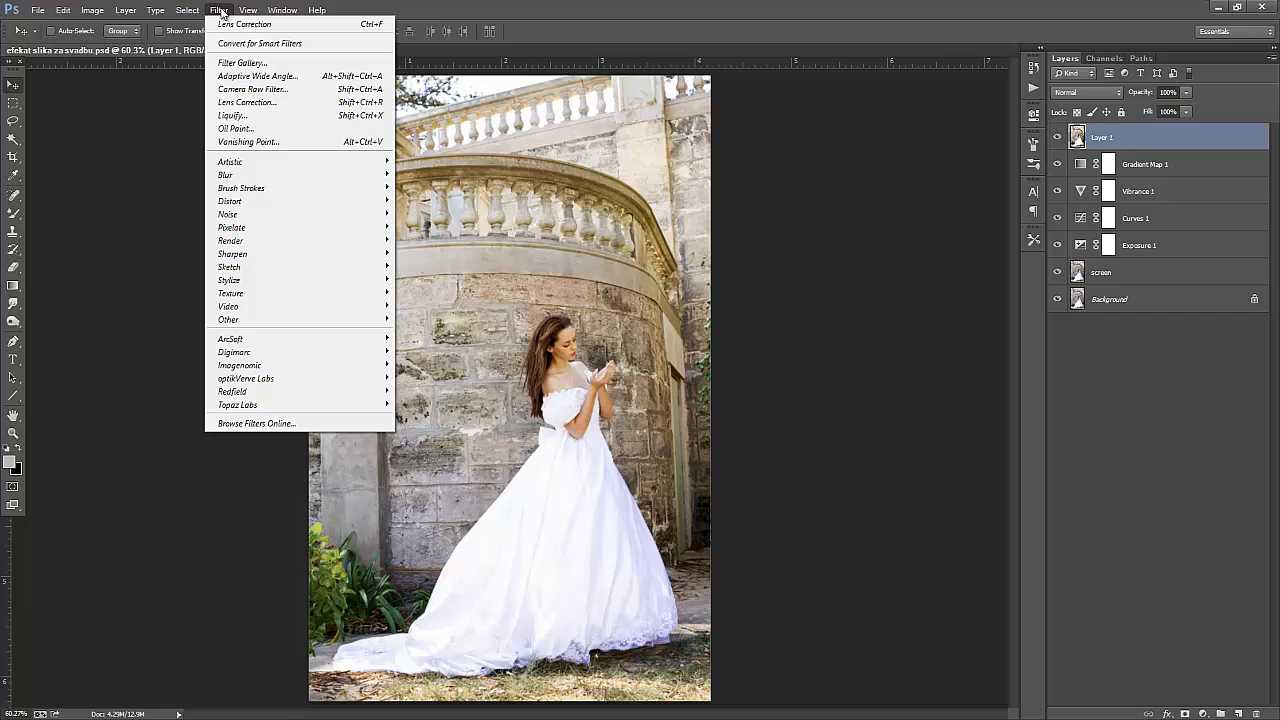
pyautogui.click(221, 12)
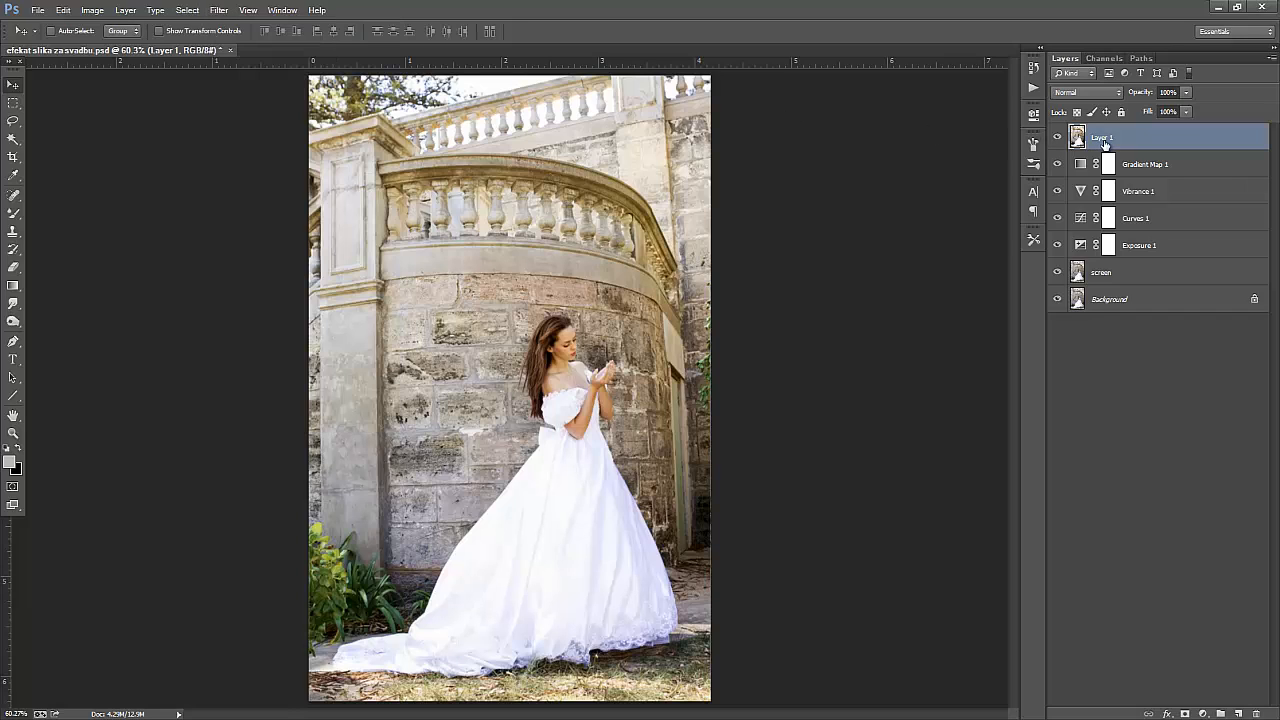
pyautogui.rightClick(1107, 146)
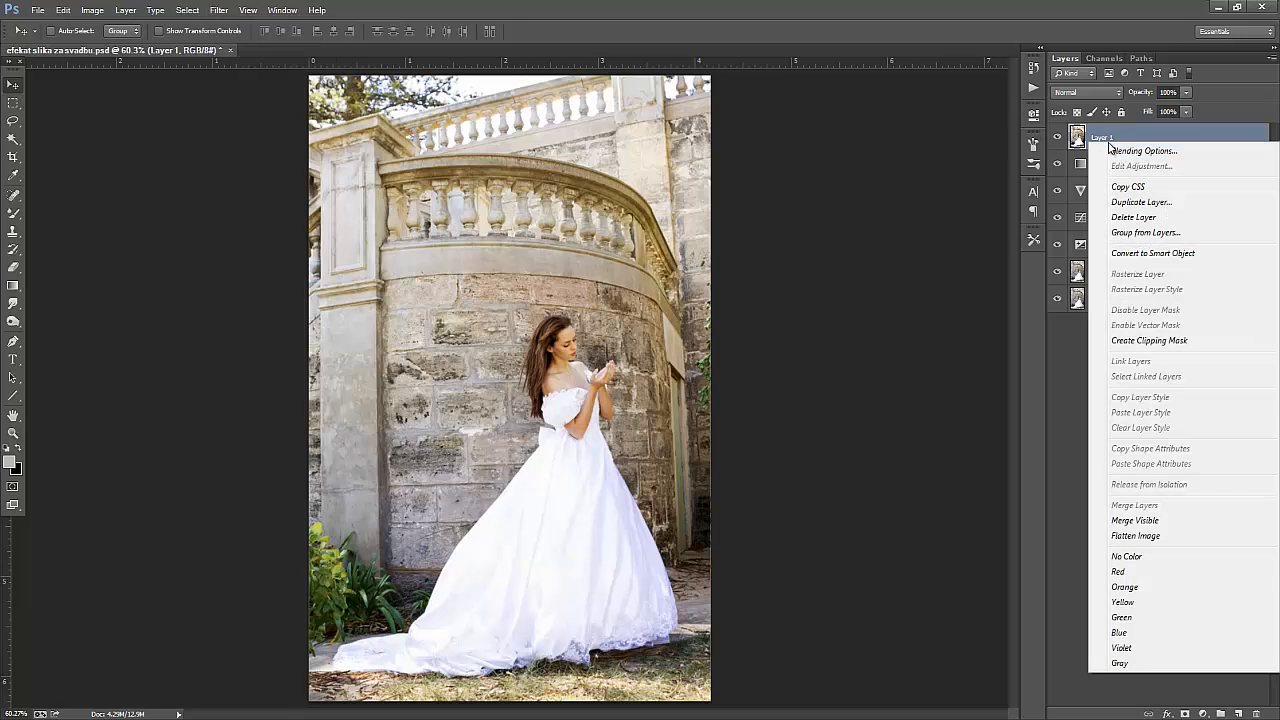
pyautogui.click(1187, 257)
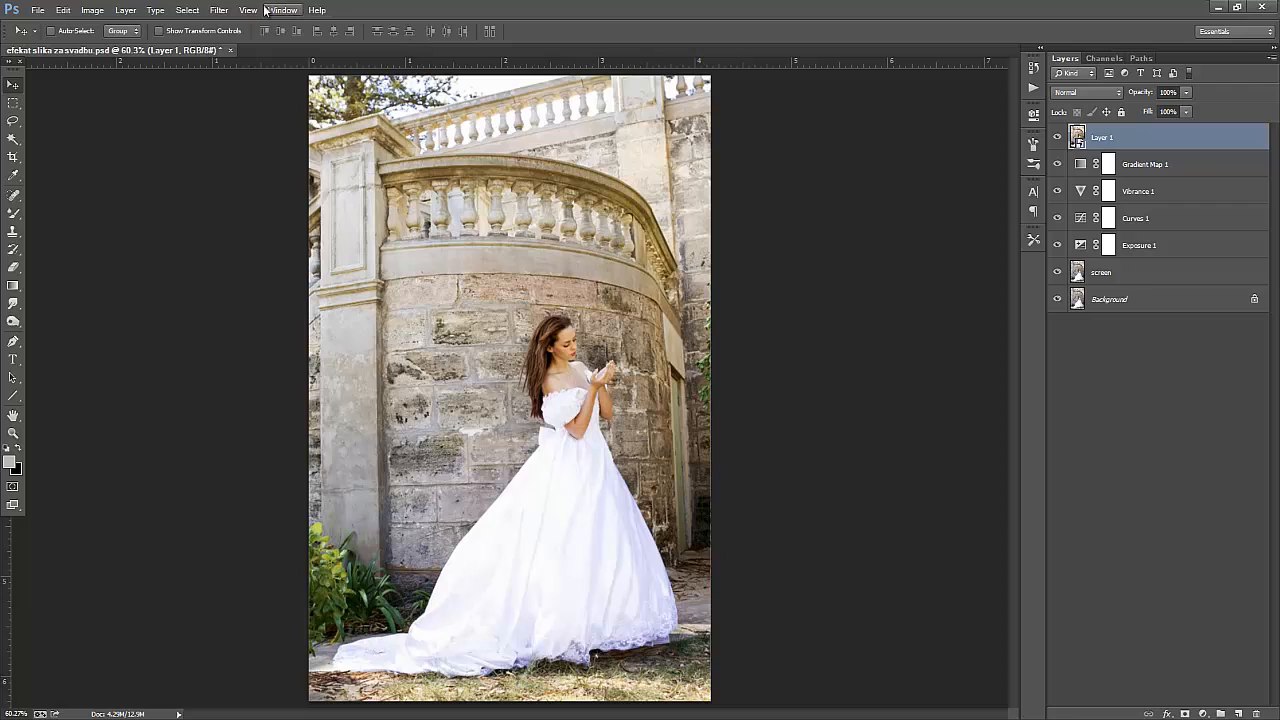
# - Start a custom Lens Correction on the stamped Smart Object and set the vignette amount to -100
pyautogui.click(219, 12)
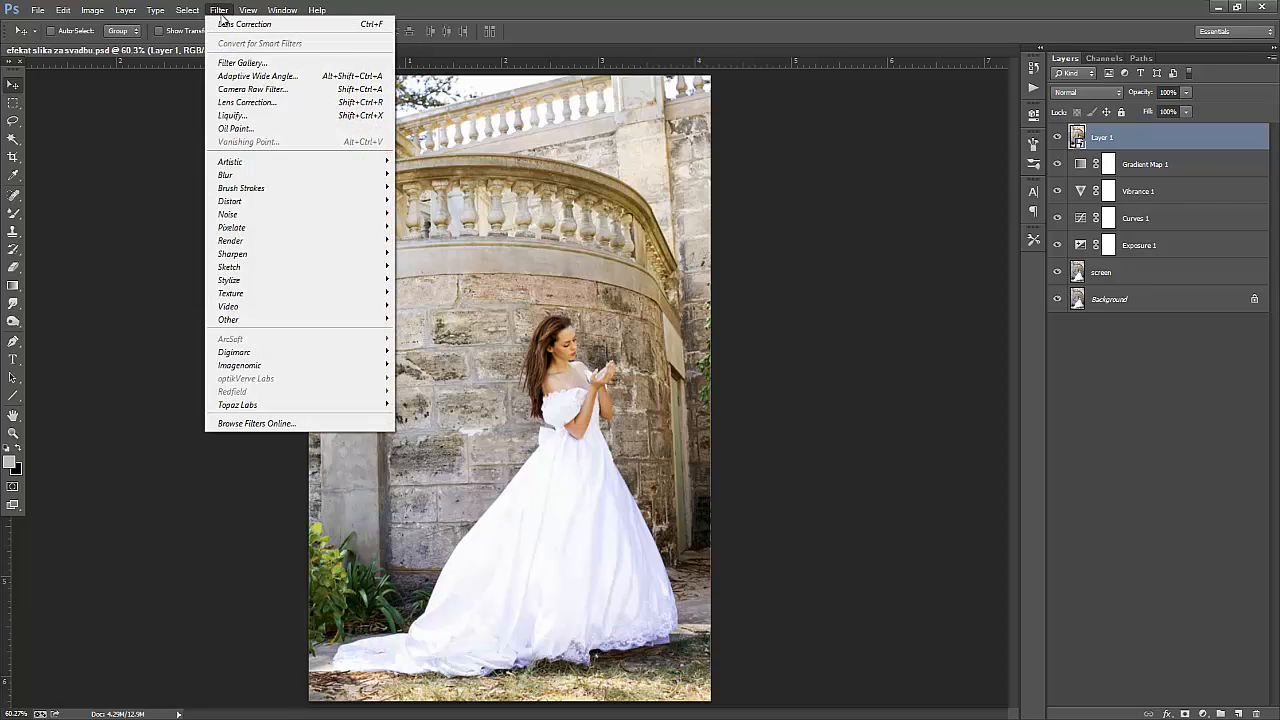
pyautogui.click(278, 104)
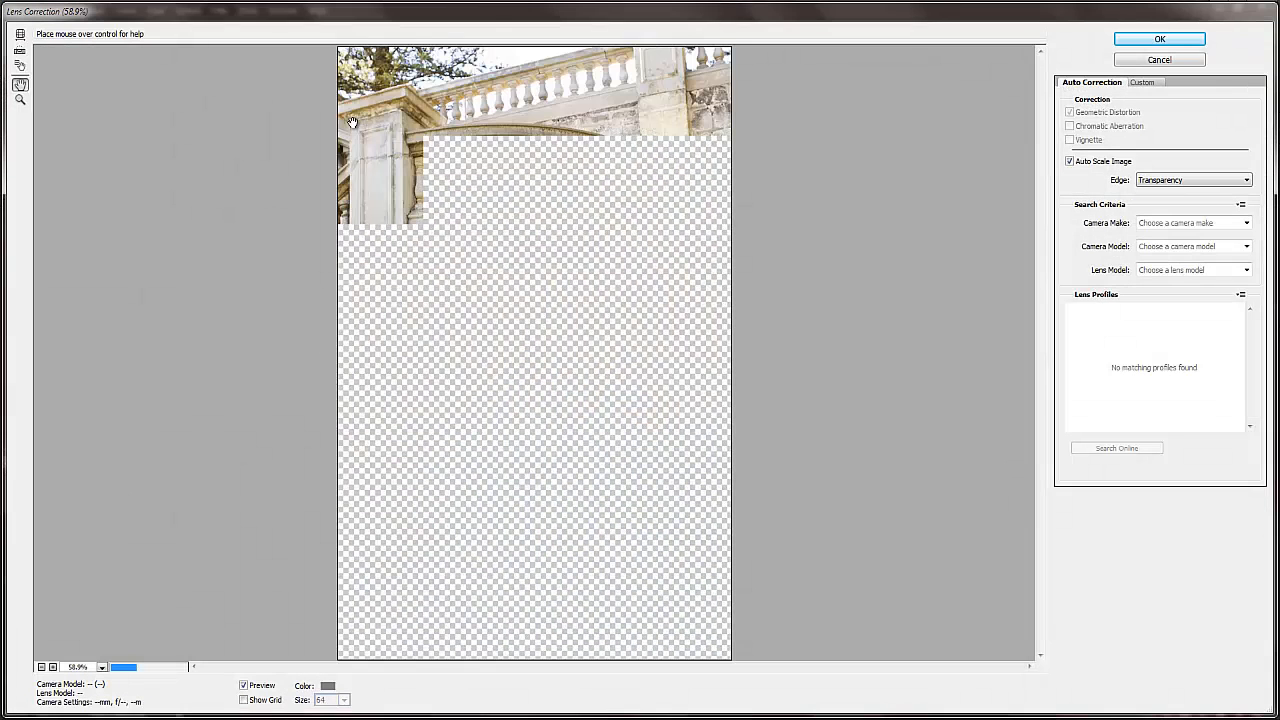
pyautogui.click(1145, 84)
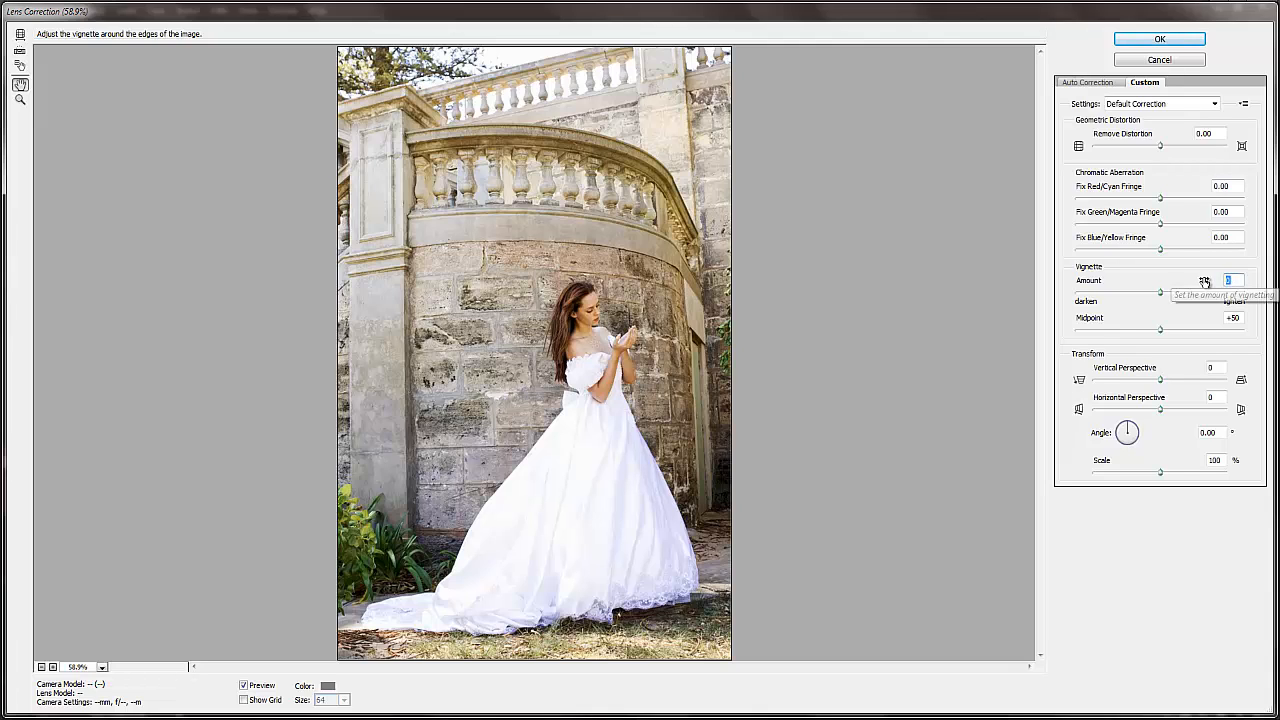
pyautogui.moveTo(1205, 282); pyautogui.dragTo(1204, 282)
pyautogui.write('00')
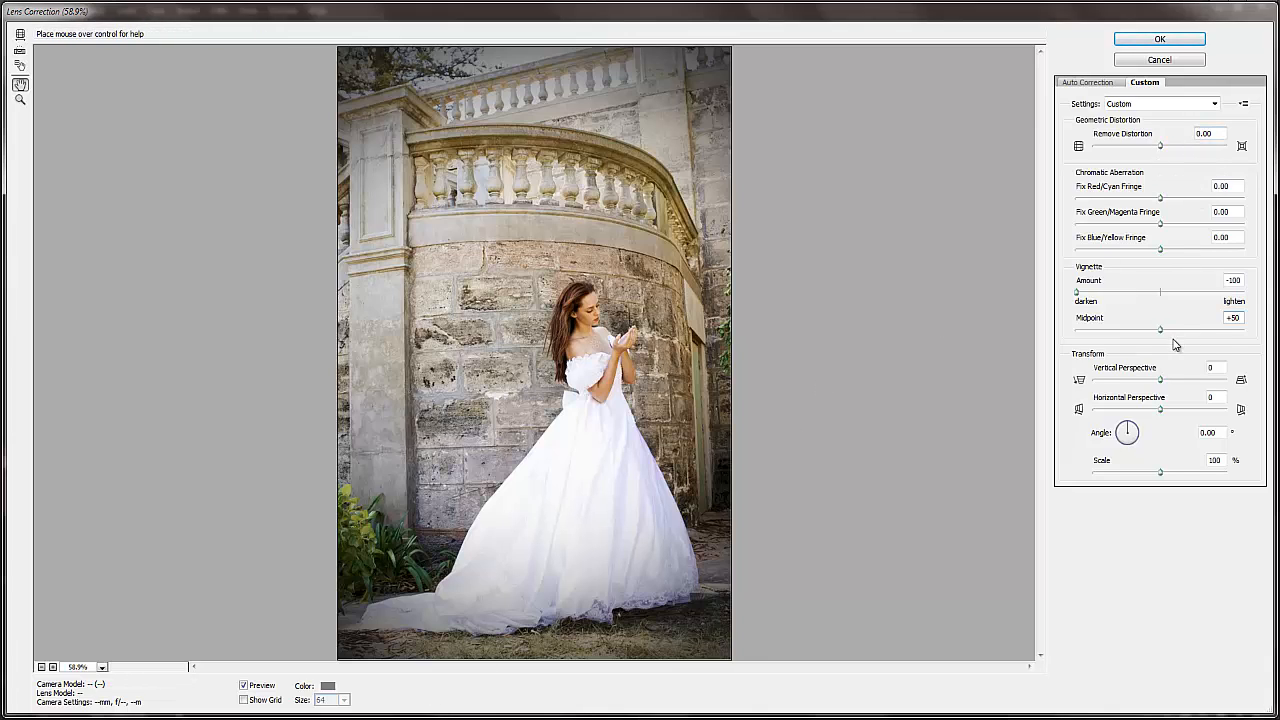
# - Try a wider vignette midpoint, return it to about +50 and apply the Lens Correction
pyautogui.moveTo(1162, 331); pyautogui.dragTo(1223, 333)
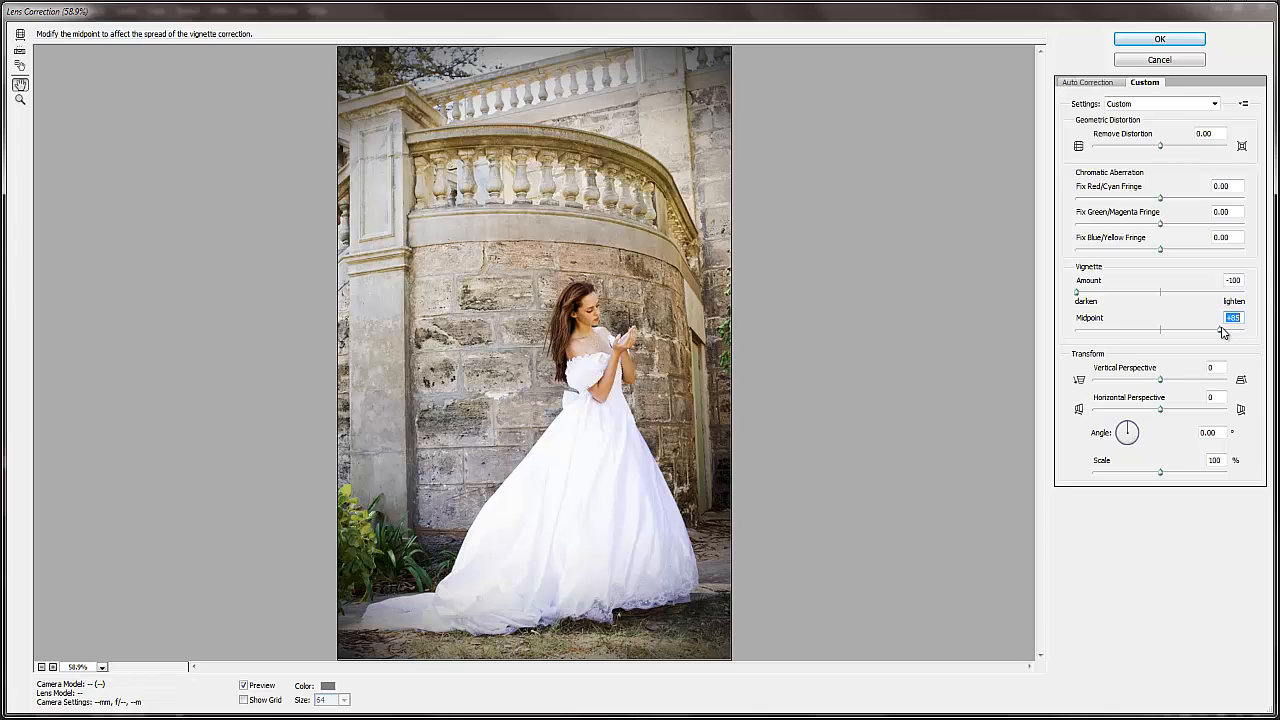
pyautogui.moveTo(1217, 333); pyautogui.dragTo(1165, 332)
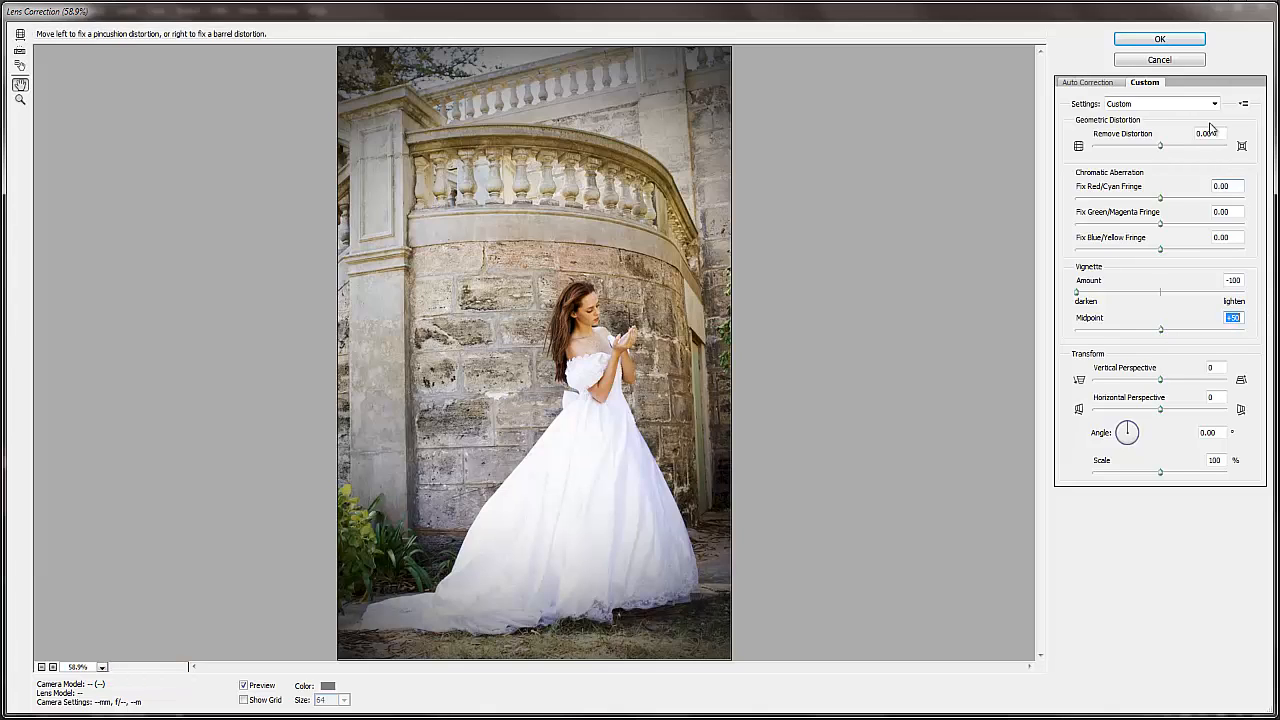
pyautogui.click(1159, 39)
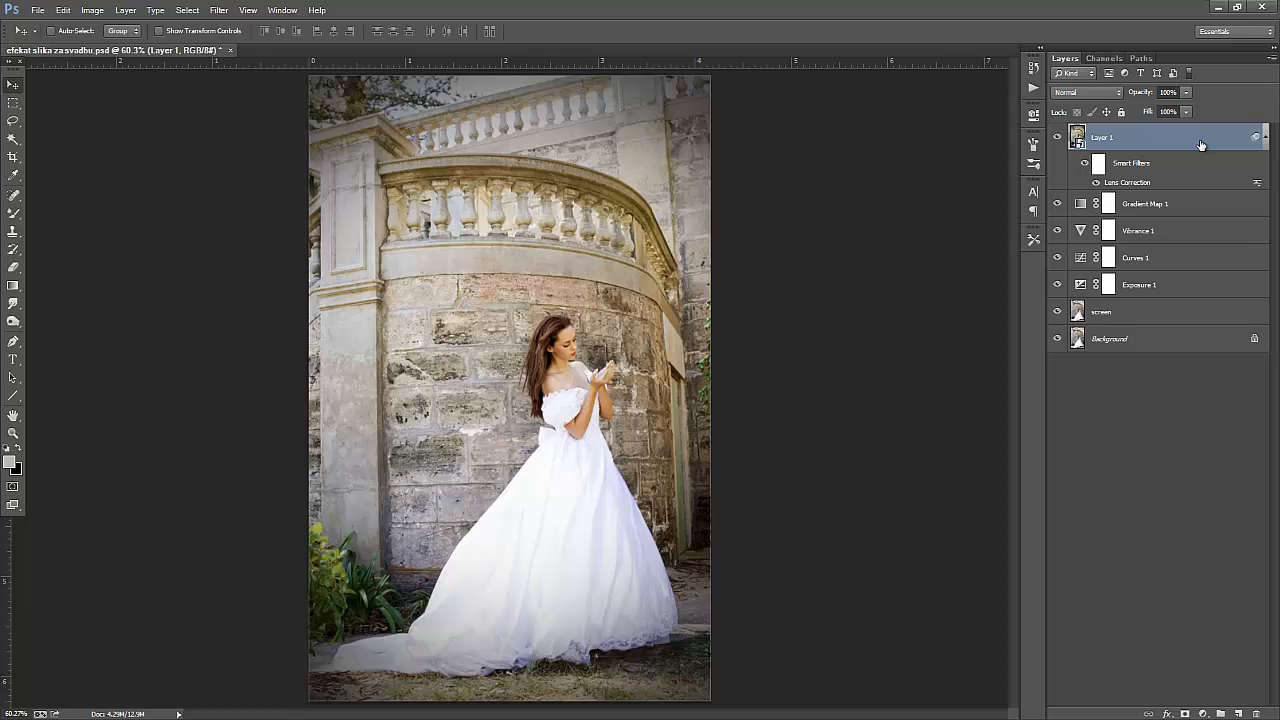
# - Stamp all visible layers into another new layer at the top and name it konacno
pyautogui.hotkey('ctrl', 'shift', 'alt', 'e')
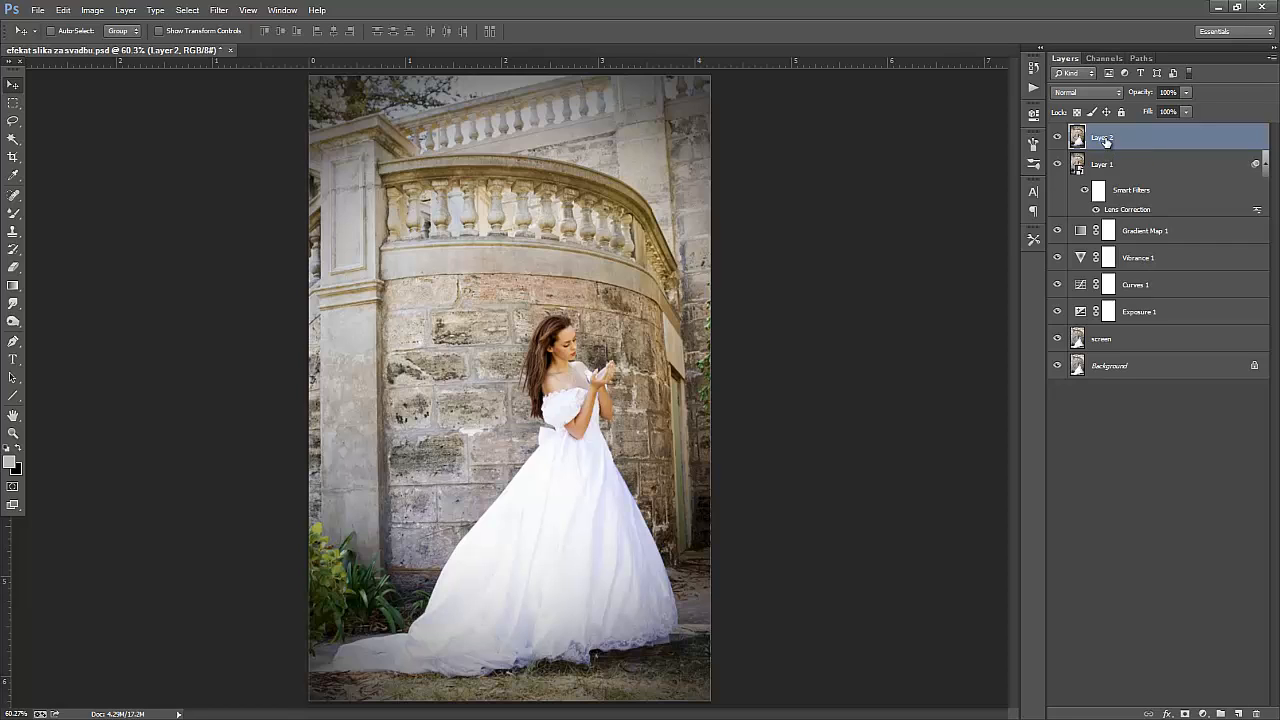
pyautogui.doubleClick(1104, 138)
pyautogui.write('konacno')
pyautogui.press('Return')
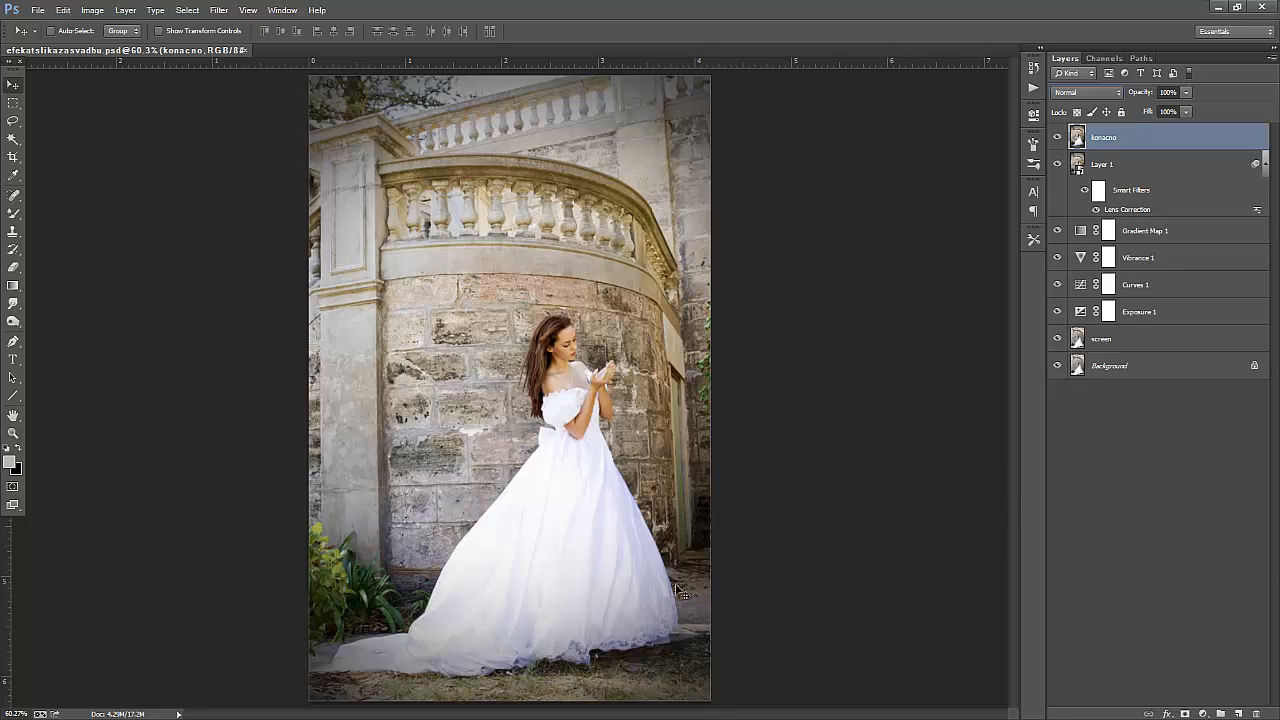
# - Place the signature logo file from the desktop, scale it to 18.25% and position it in the photo's bottom-right corner
pyautogui.click(1220, 8)
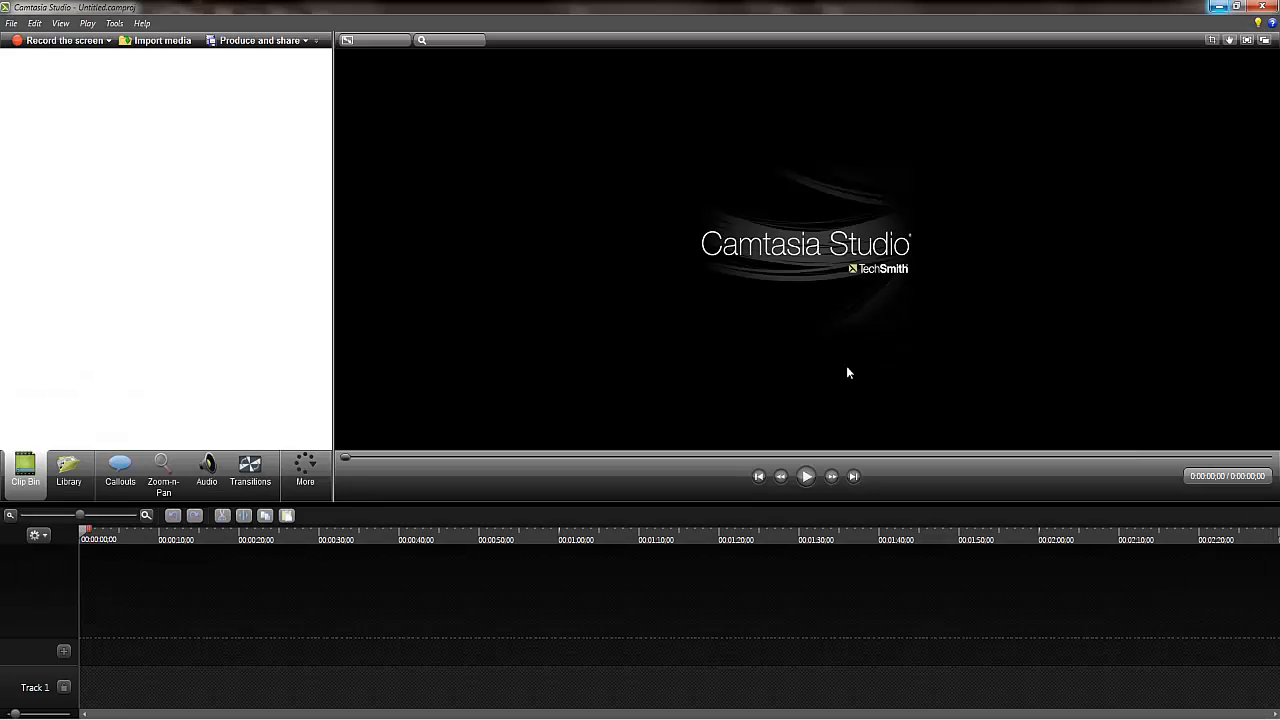
pyautogui.click(1219, 6)
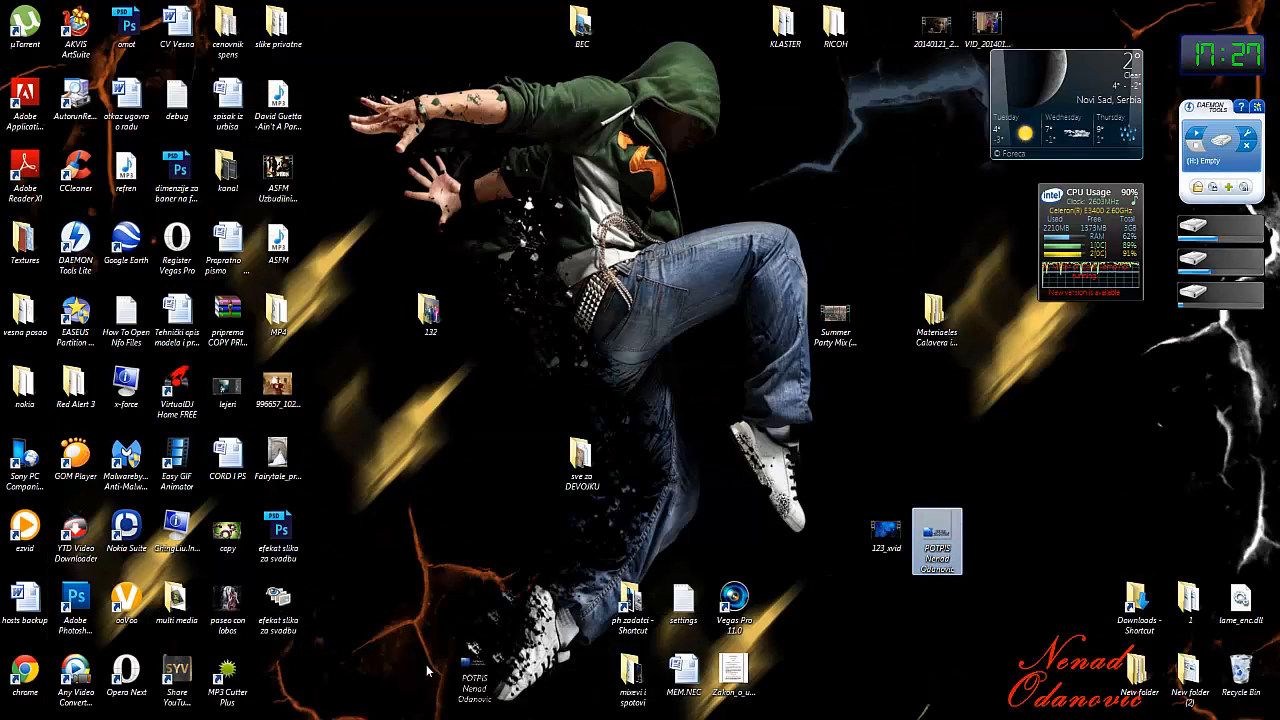
pyautogui.hotkey('alt', 'Tab')
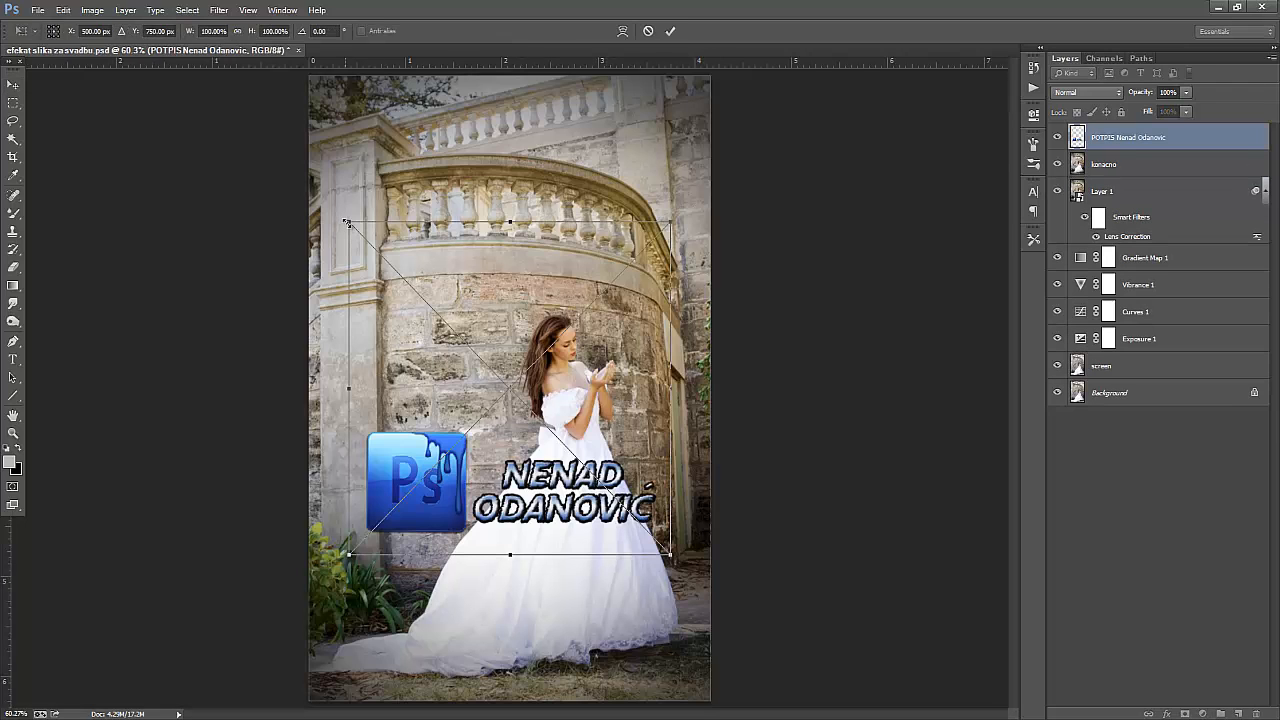
pyautogui.moveTo(349, 223); pyautogui.dragTo(584, 527)
pyautogui.press('Return')
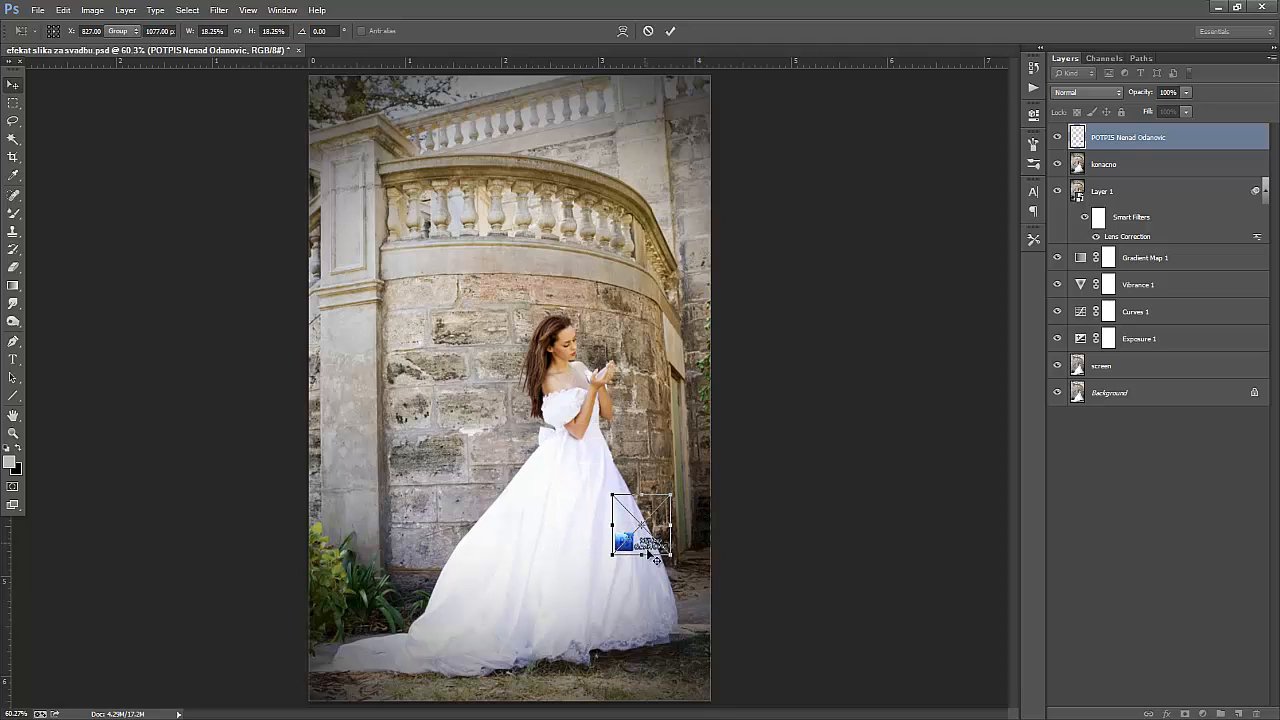
pyautogui.moveTo(648, 562); pyautogui.dragTo(677, 695)
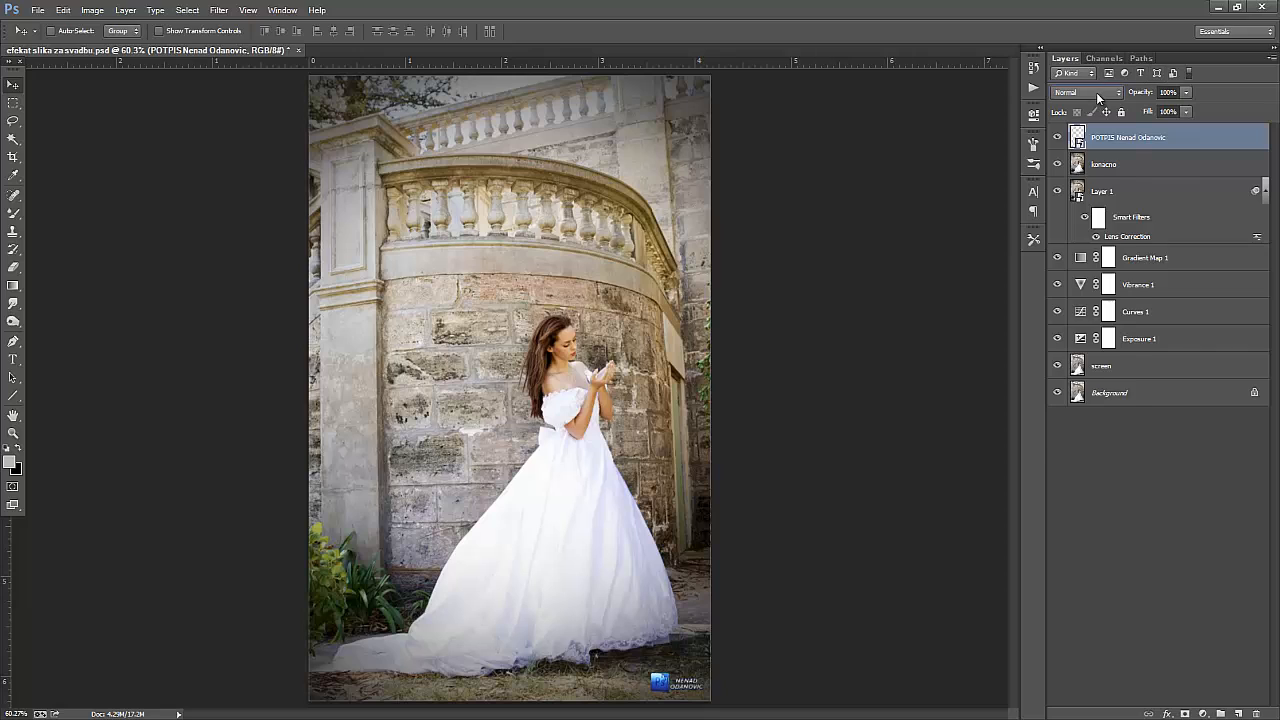
# - Try Screen on the signature layer, set its blending mode to Overlay and inspect the logo up close
pyautogui.click(1097, 94)
pyautogui.click(1072, 218)
pyautogui.click(1104, 93)
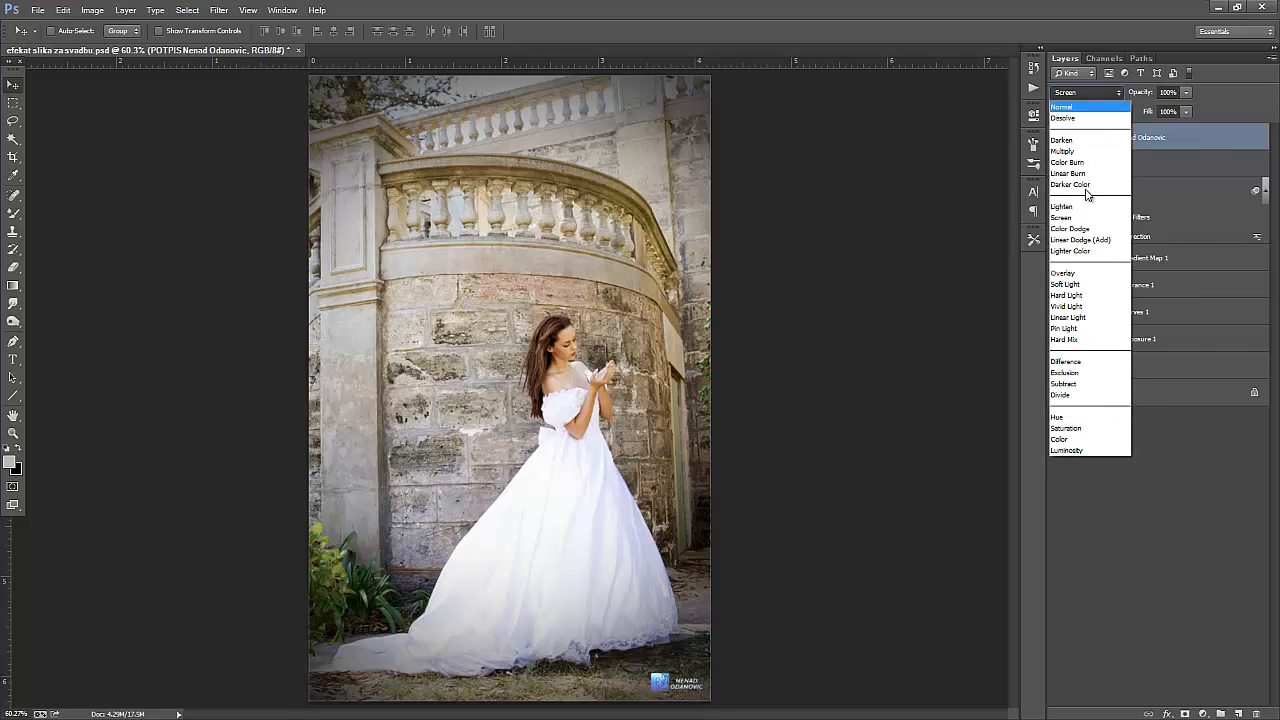
pyautogui.click(1070, 275)
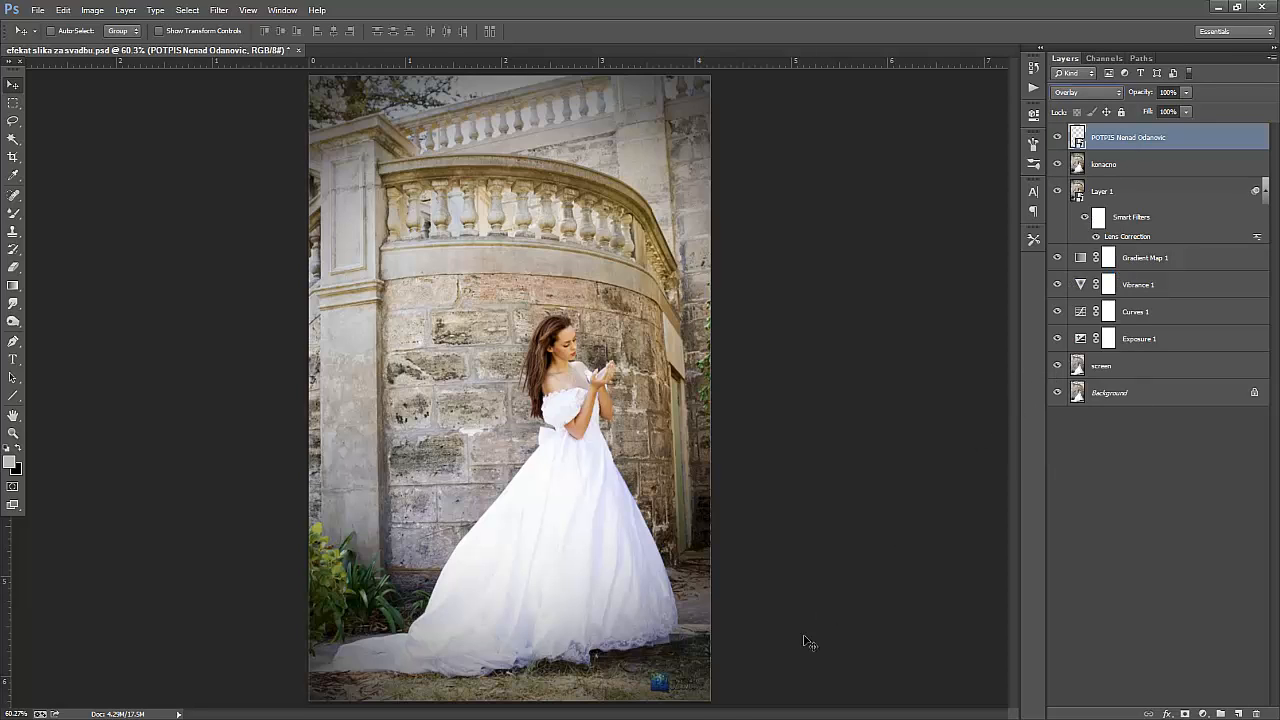
pyautogui.moveTo(686, 702); pyautogui.dragTo(680, 694)
pyautogui.scroll(7, 695, 661)
pyautogui.scroll(-1, 681, 638)
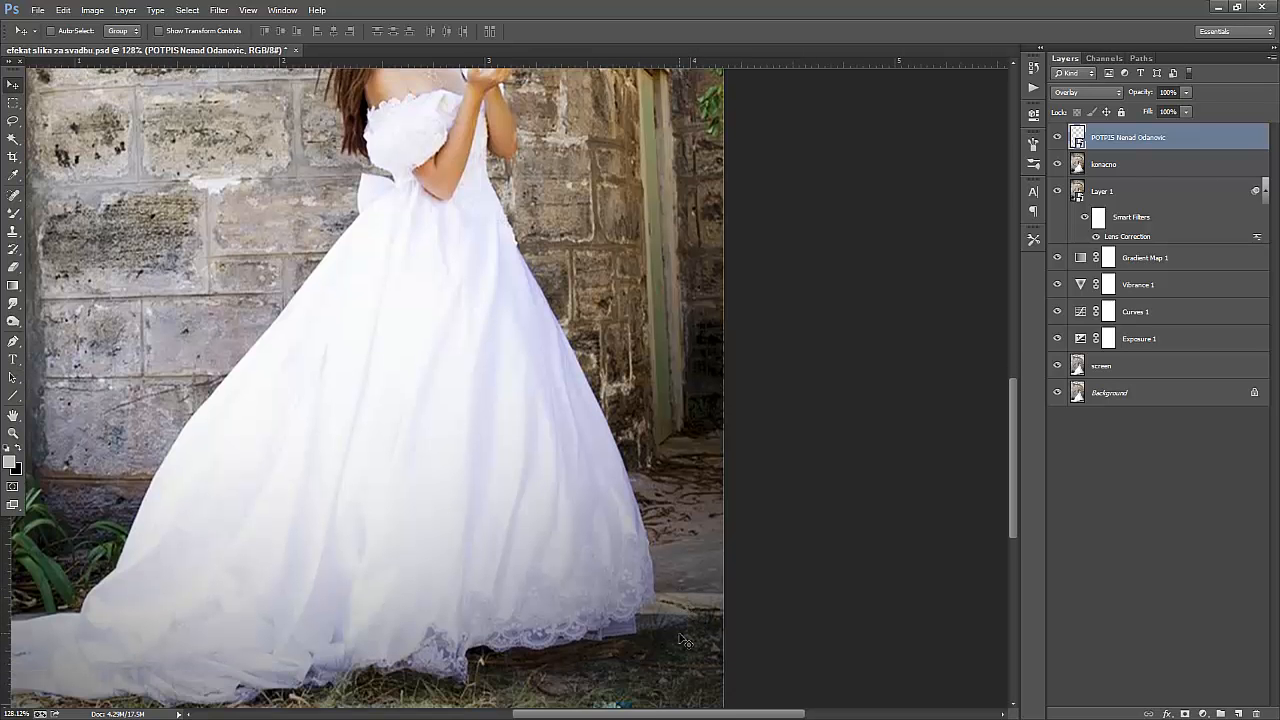
pyautogui.scroll(-3, 685, 640)
pyautogui.scroll(-8, 683, 636)
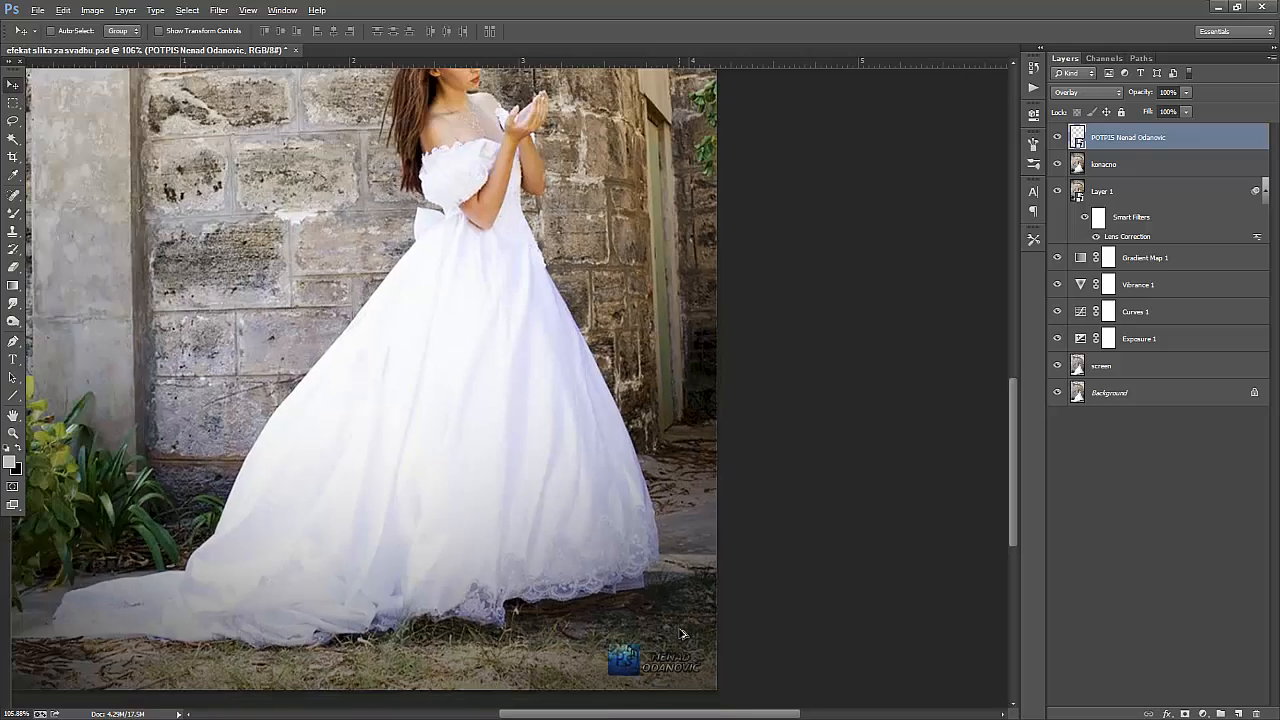
pyautogui.scroll(-1, 683, 634)
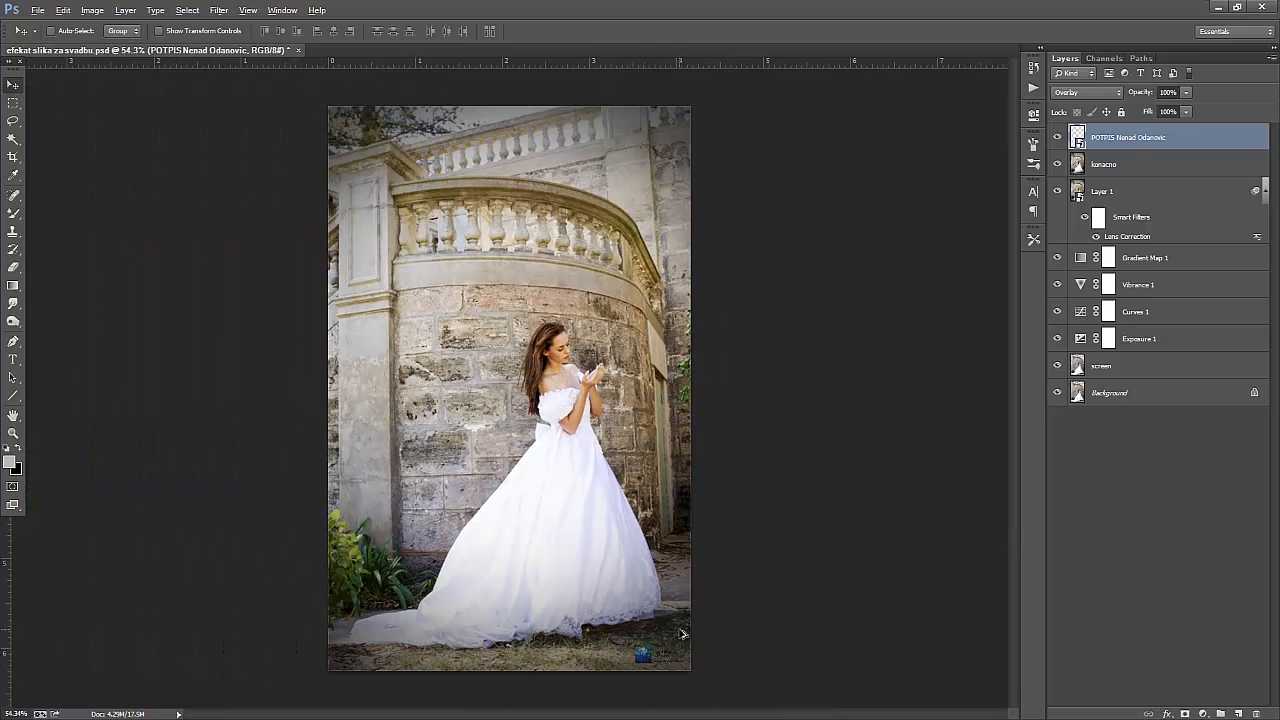
# - Stamp all visible layers into a new top layer and hide every layer between it and the Background
pyautogui.press('alt')
pyautogui.press('alt')
pyautogui.hotkey('ctrl', 'shift', 'alt', 'e')
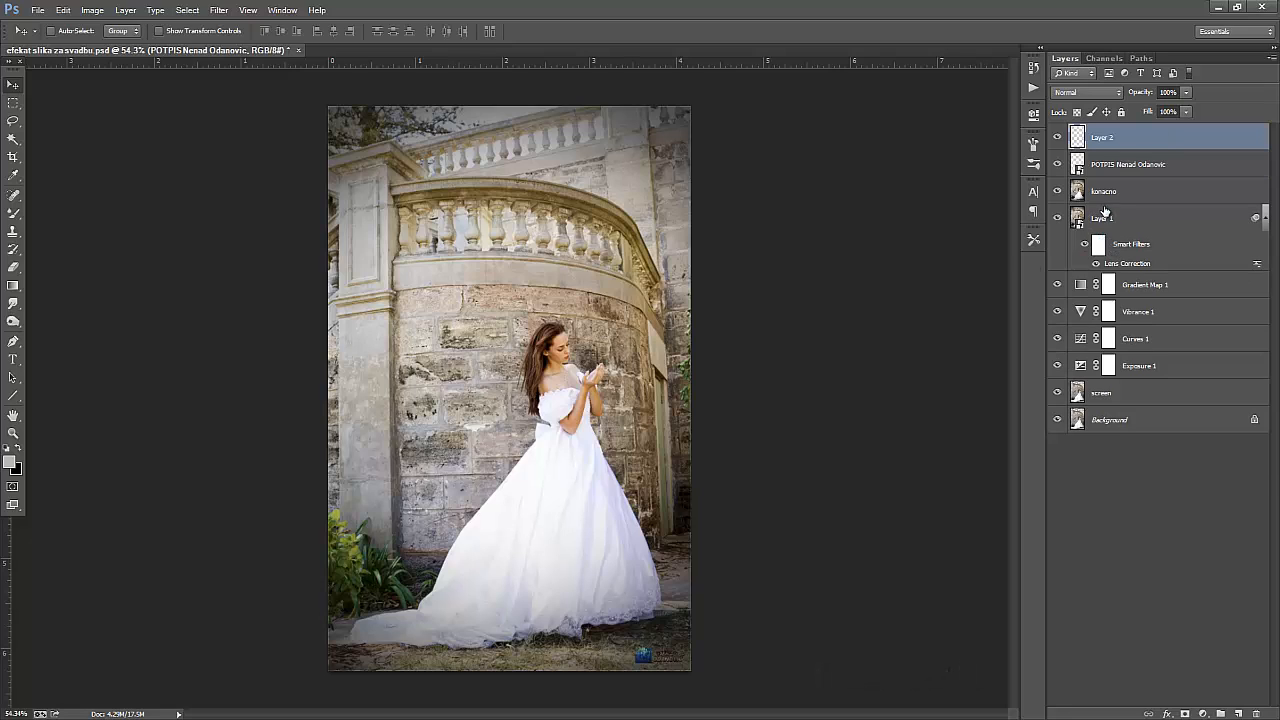
pyautogui.click(1057, 164)
pyautogui.moveTo(1058, 189); pyautogui.dragTo(1058, 396)
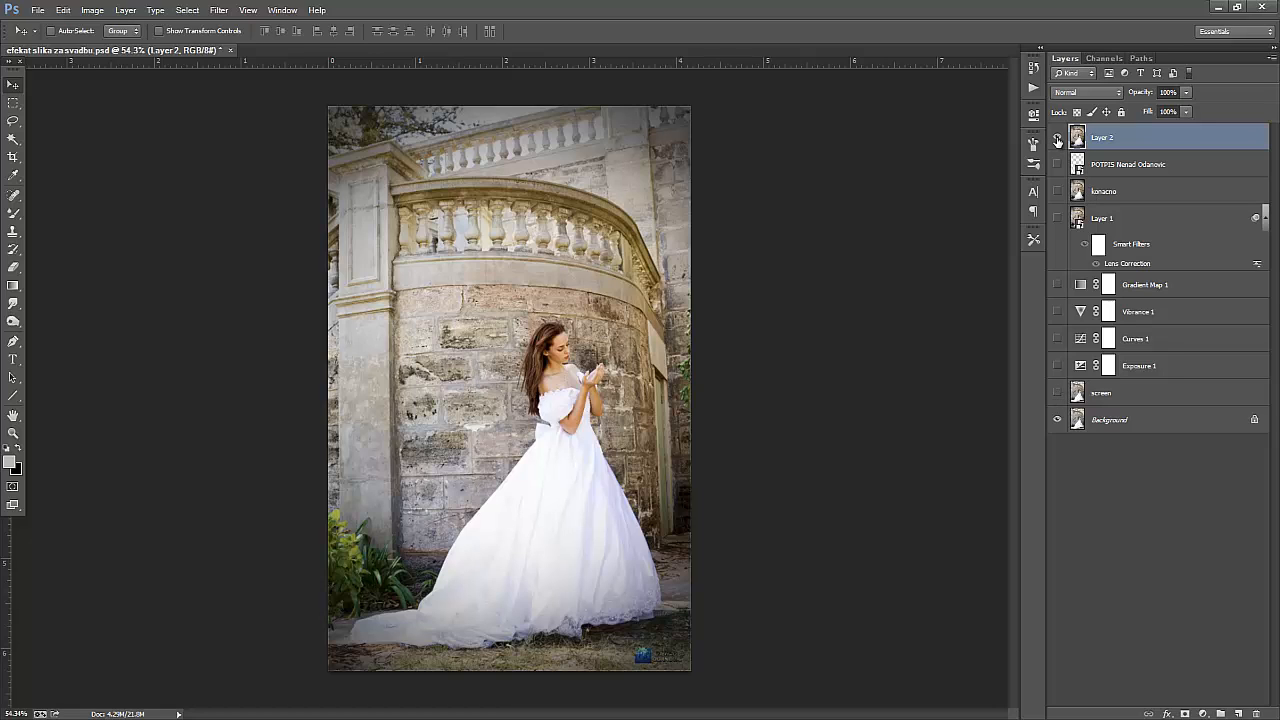
# - Compare the finished photo with the original by hiding and showing the top layer, and dismiss the Windows color scheme prompt
pyautogui.click(1058, 139)
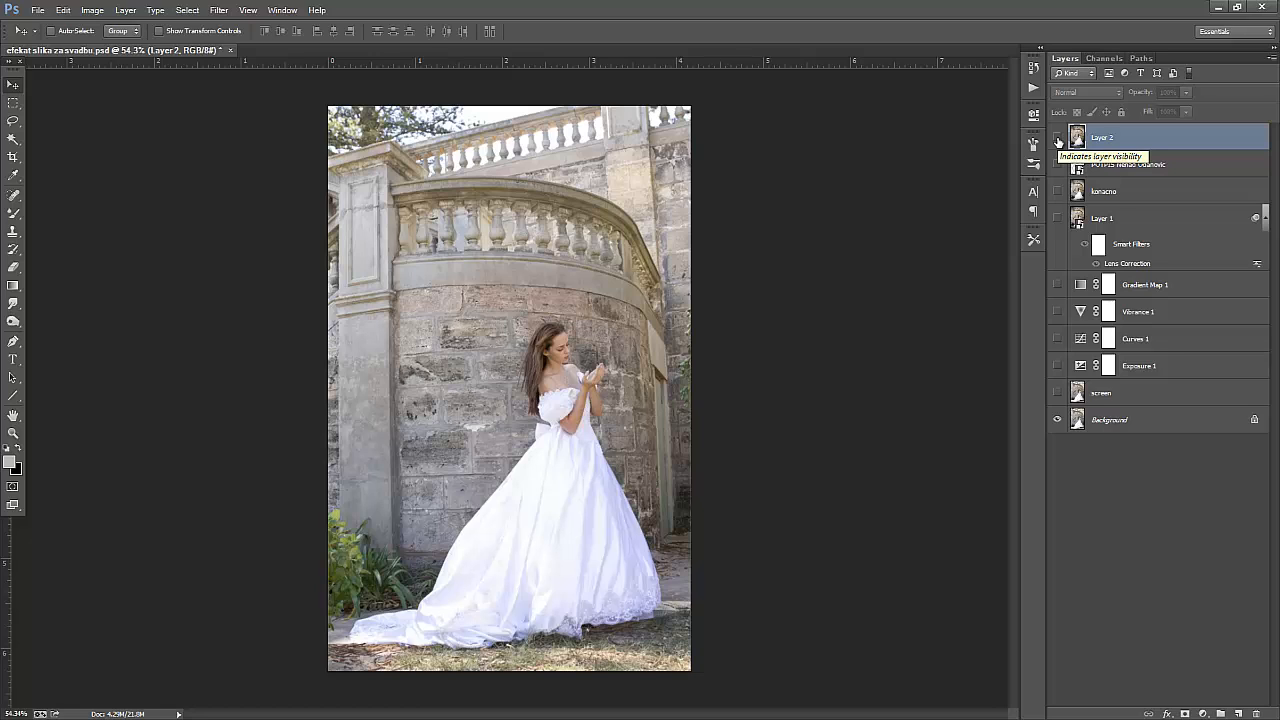
pyautogui.click(1058, 139)
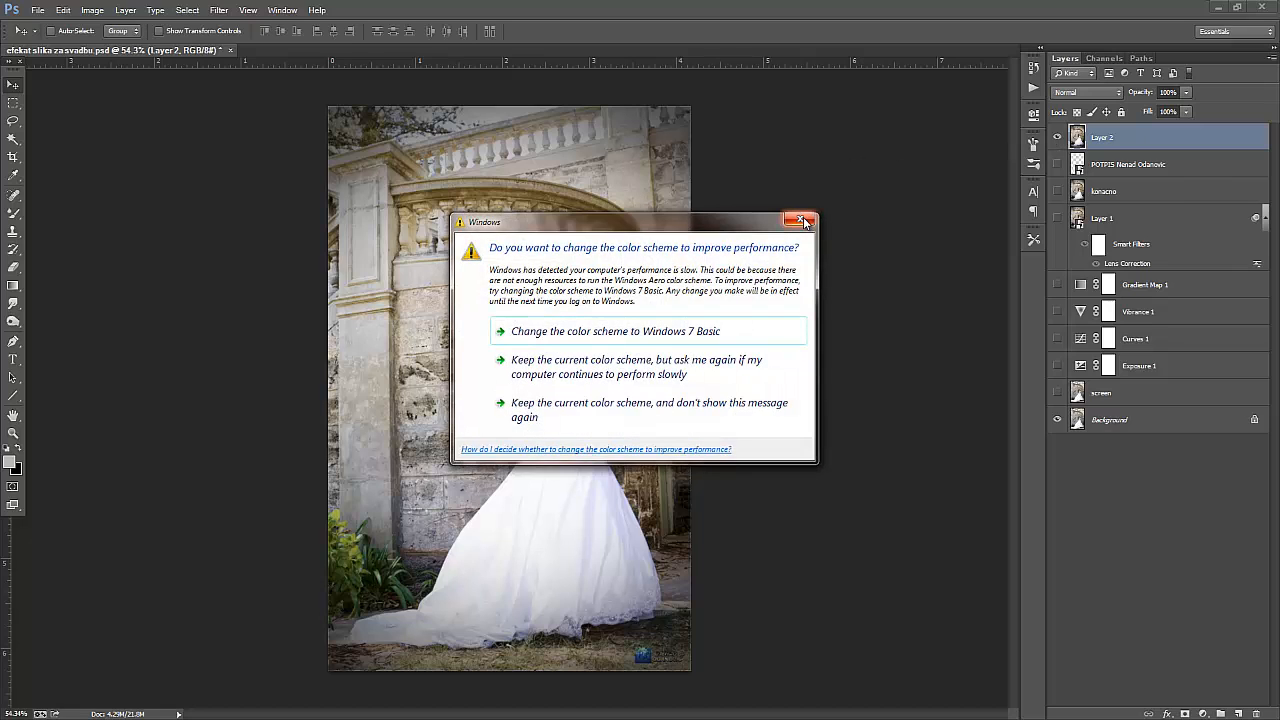
pyautogui.click(800, 220)
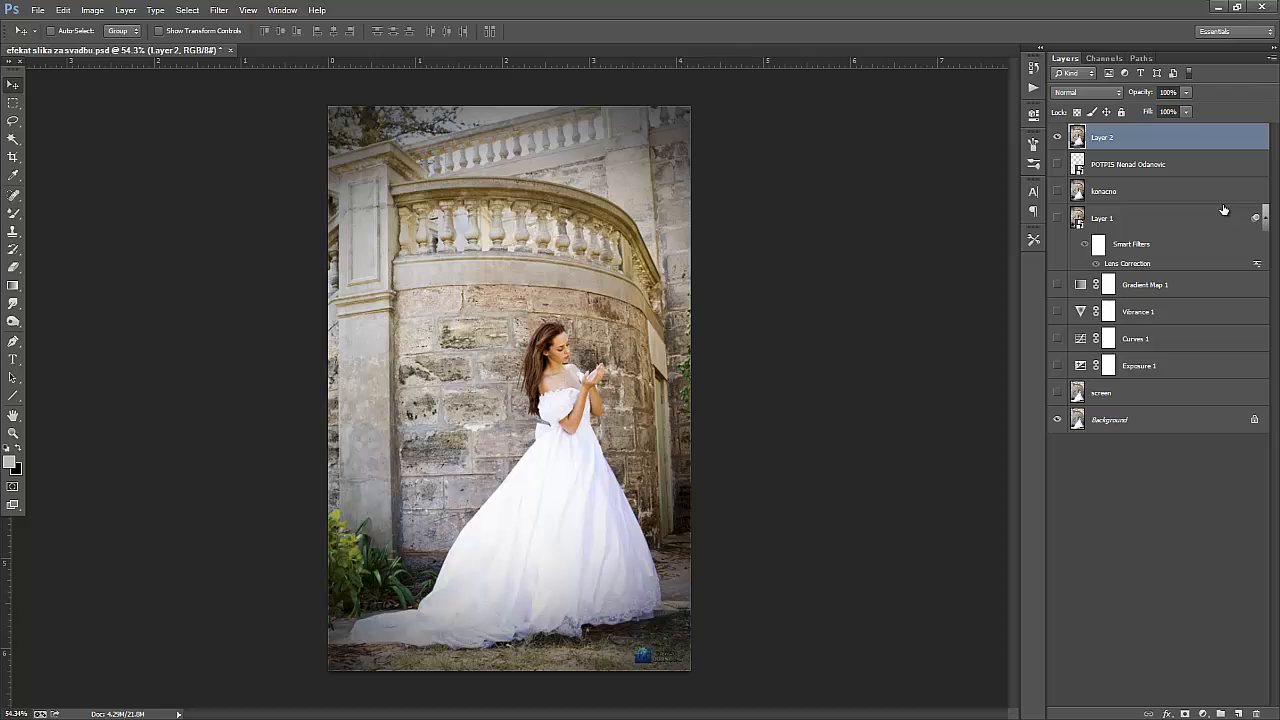
# - Look through the available filters for the merged top layer
pyautogui.click(224, 11)
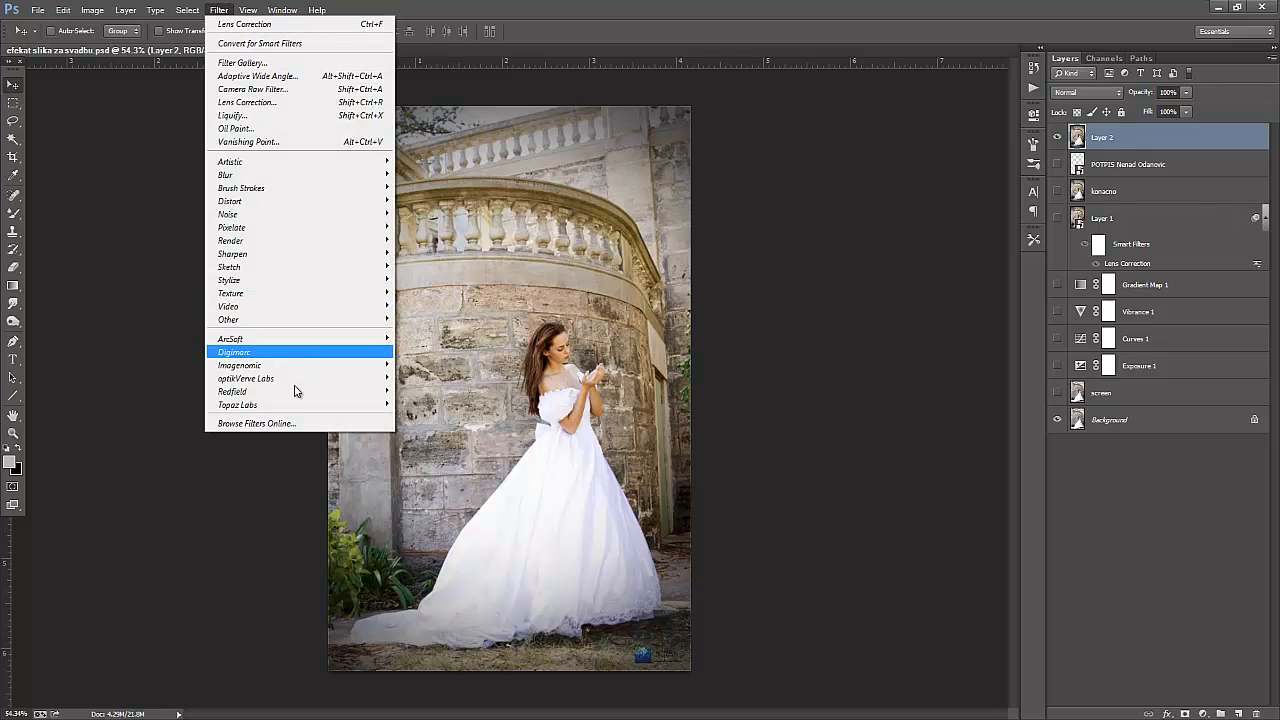